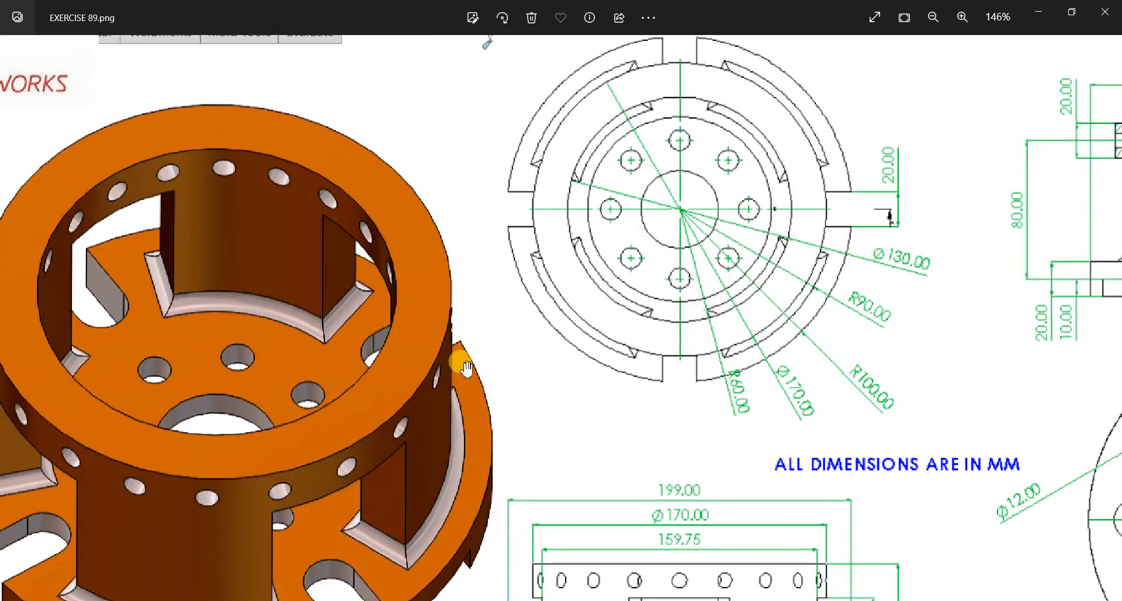
- Examine the Exercise 89 reference drawing, including the part's top, section, front and base hole-pattern views with their dimensions
mouse_move(599, 465)
left_mouse_down()
mouse_move(468, 325)
mouse_move(423, 243)
left_mouse_up()
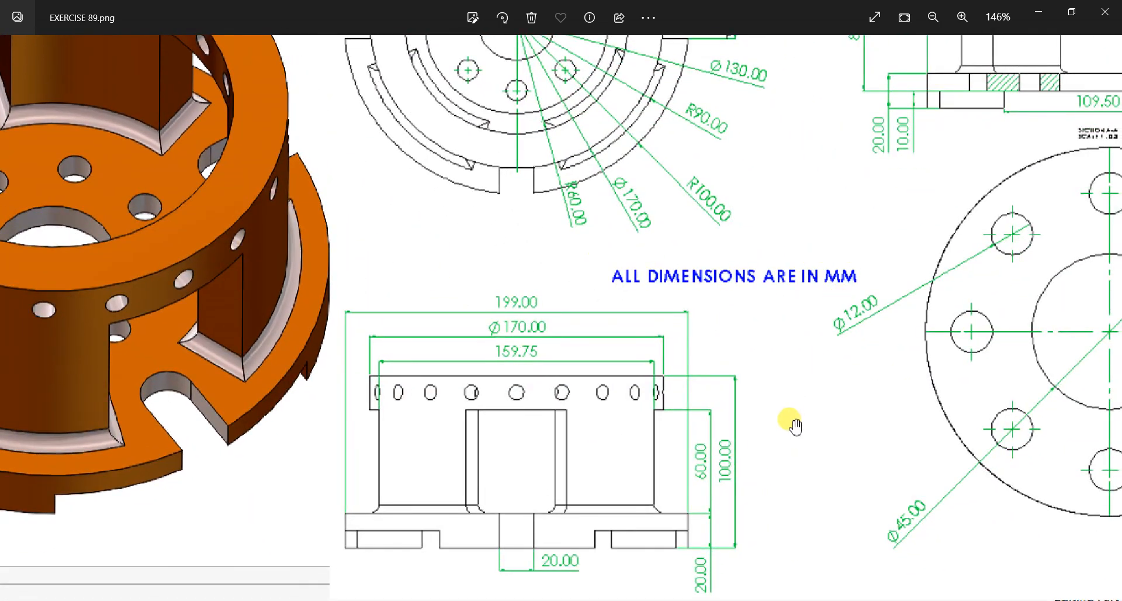
left_click_drag(848, 462, 621, 451)
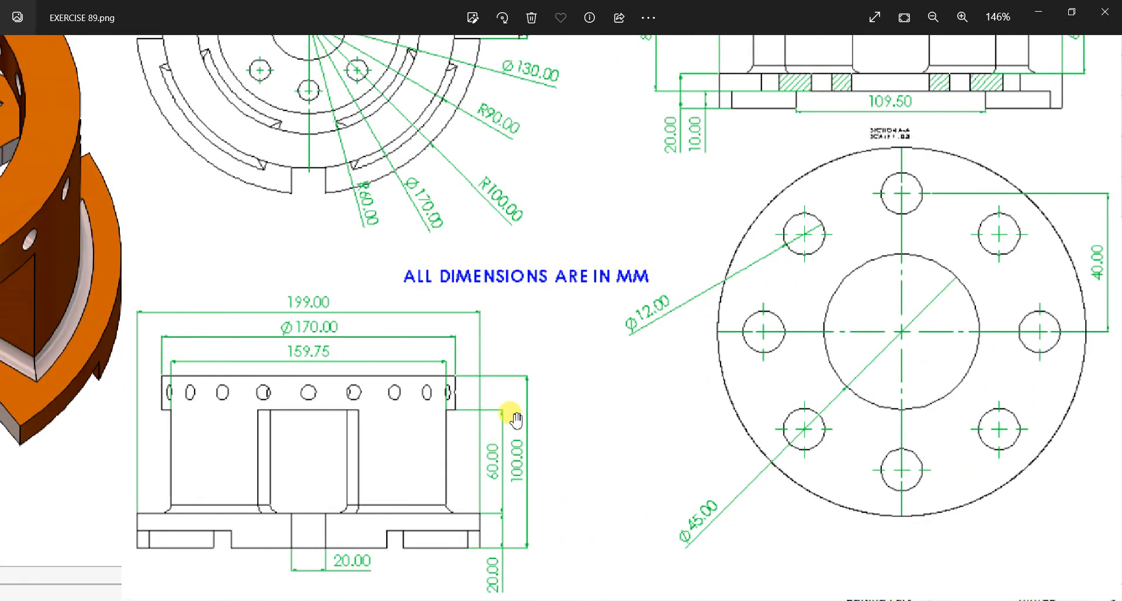
left_click_drag(810, 156, 797, 350)
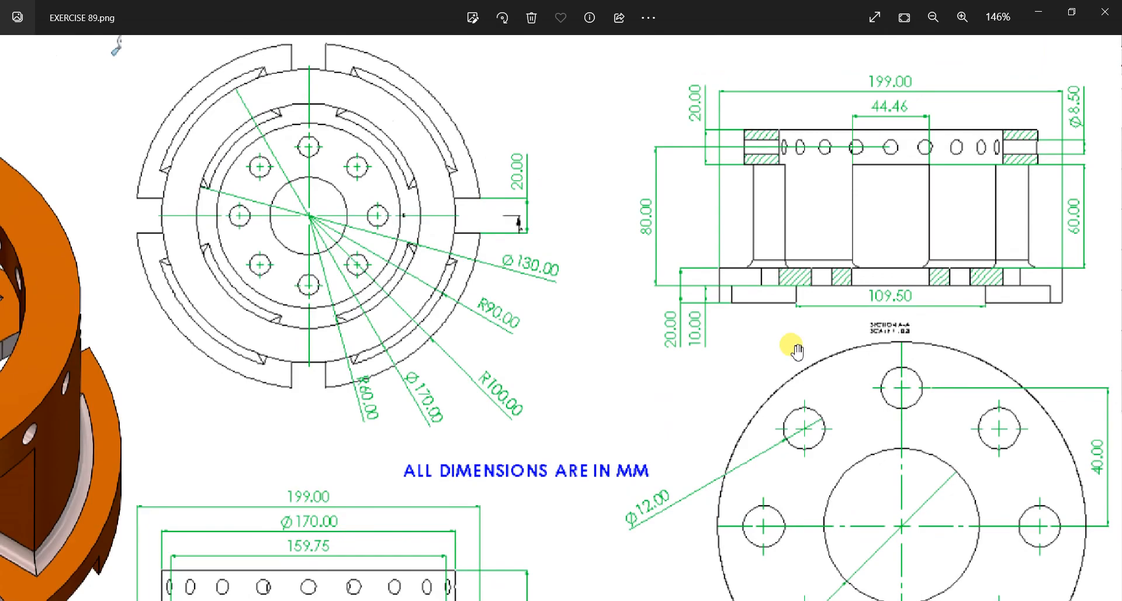
mouse_move(901, 216)
left_mouse_down()
mouse_move(822, 258)
mouse_move(830, 331)
left_mouse_up()
scroll(830, 332, "down", 5)
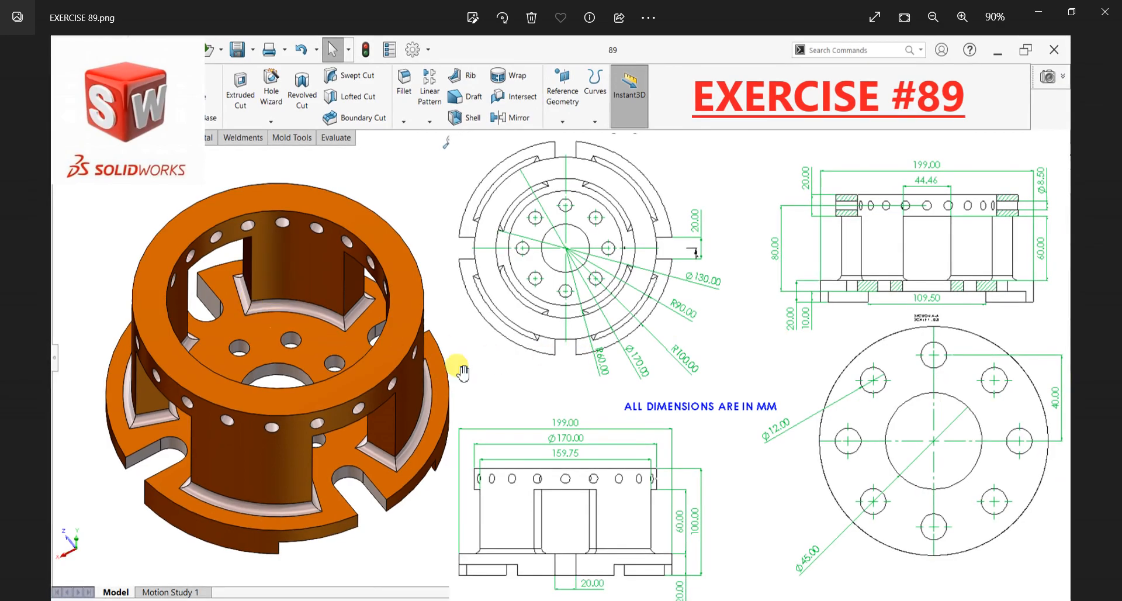
left_click_drag(645, 429, 607, 374)
scroll(737, 374, "down", 1)
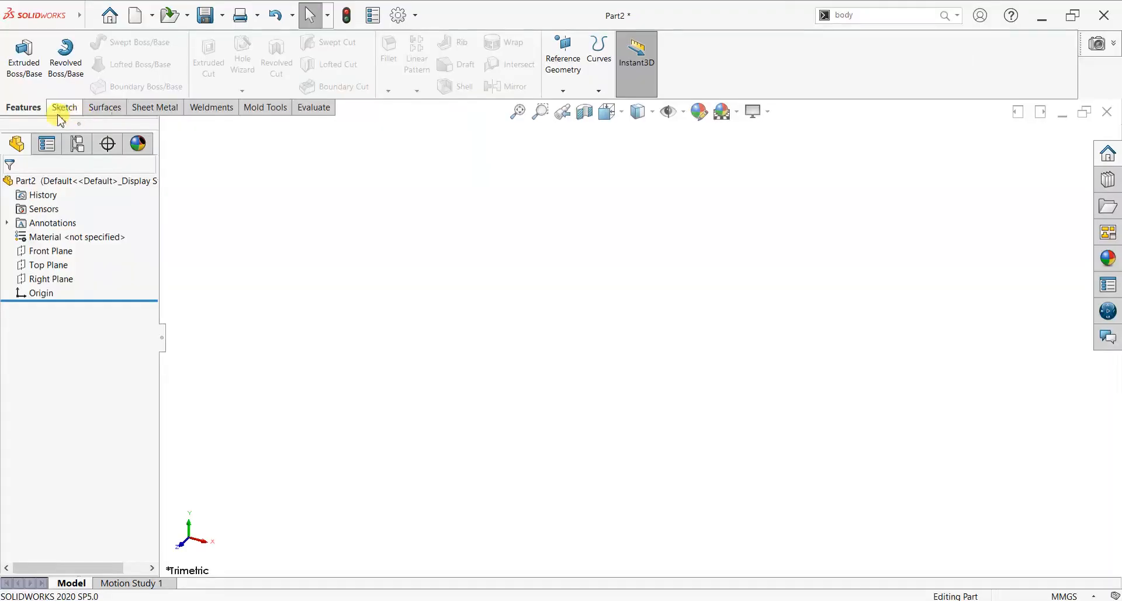
- Start a sketch on the Top Plane and draw a circle about 173 mm in diameter centred on the origin
left_click(60, 110)
left_click(26, 81)
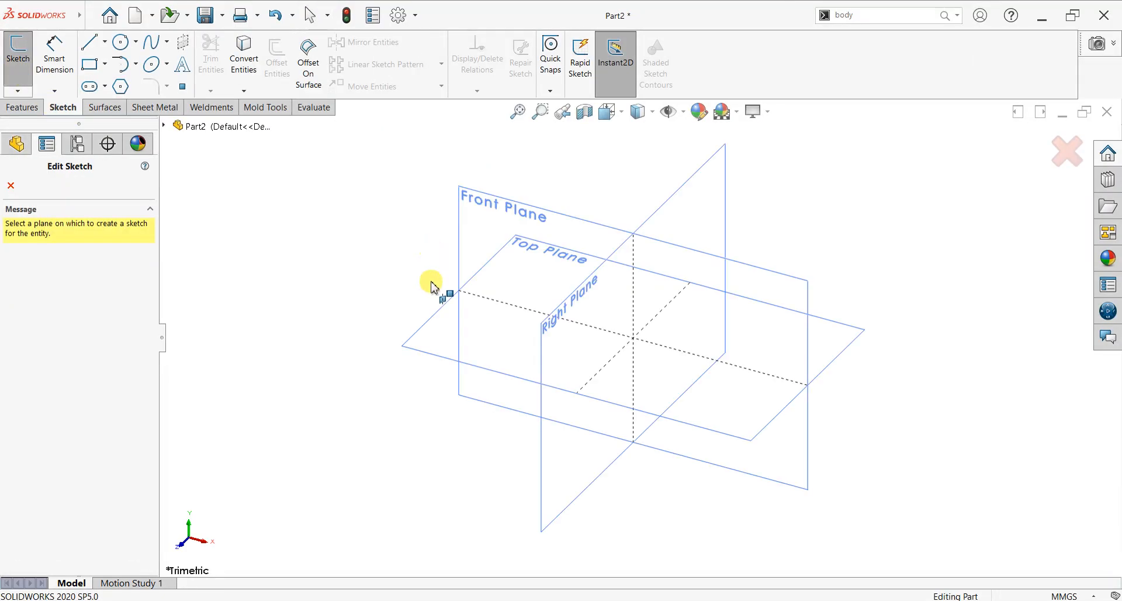
left_click(439, 292)
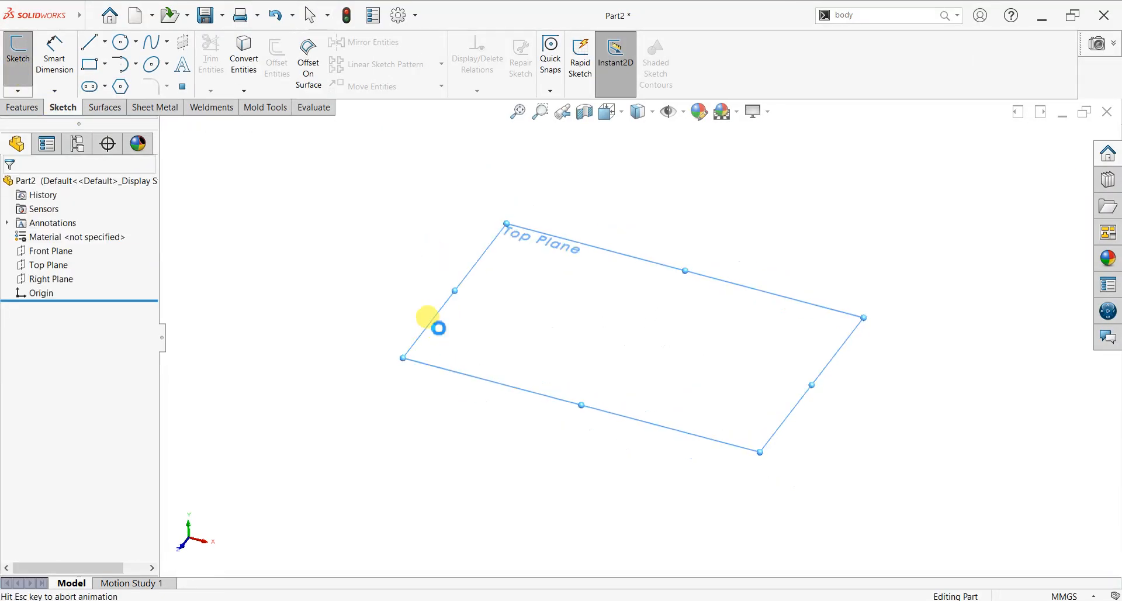
left_click(121, 51)
left_click(643, 337)
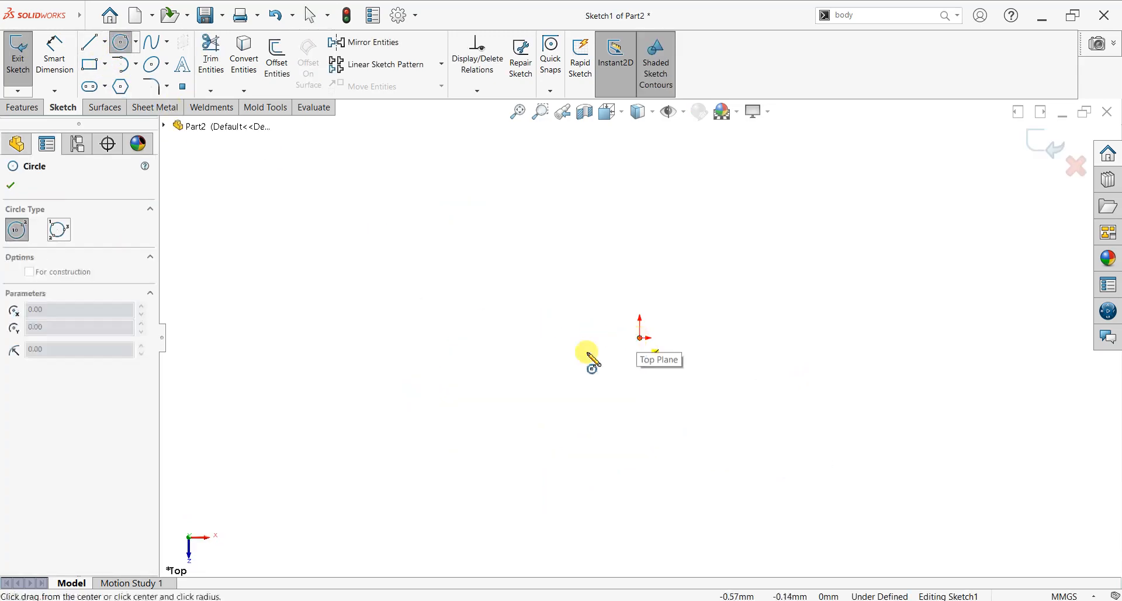
left_click(506, 453)
- Dimension the circle's diameter as 200 mm
left_click(55, 55)
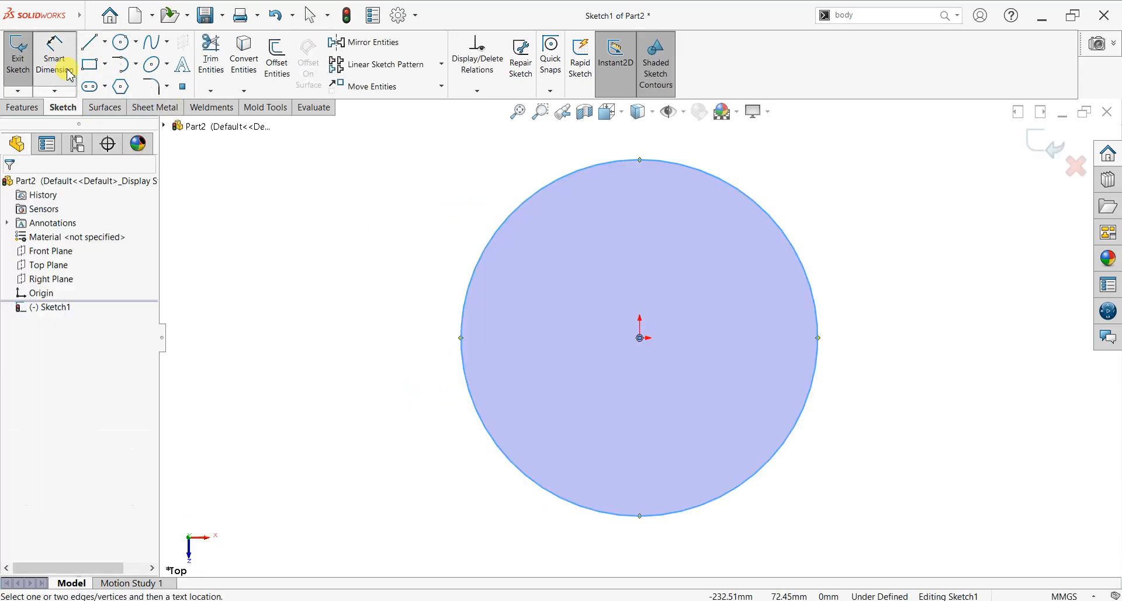
left_click(632, 148)
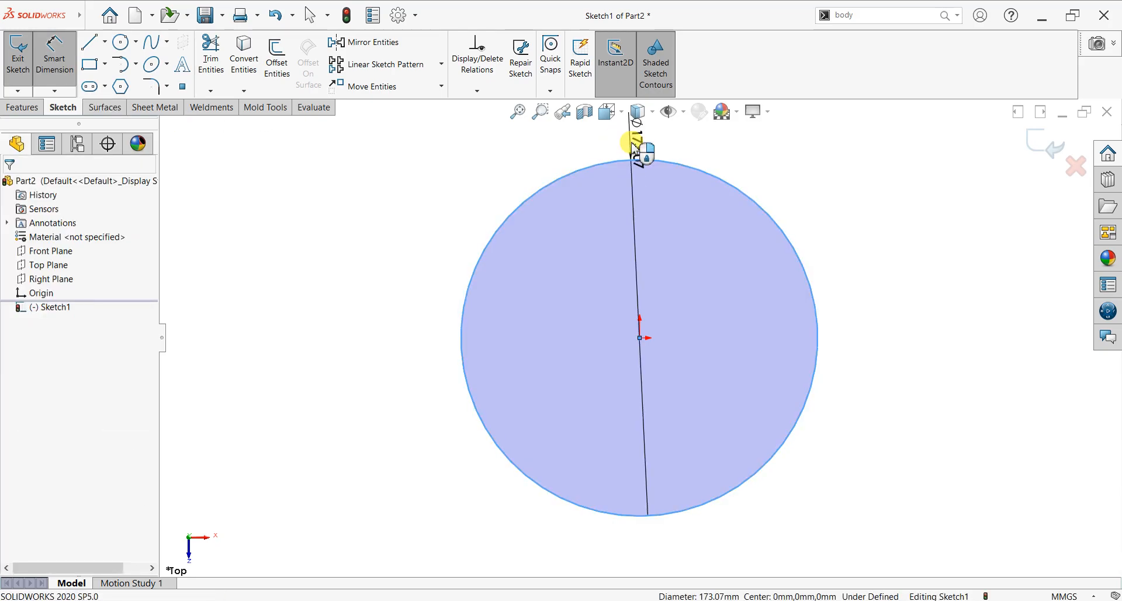
left_click(634, 146)
type("200")
key("Return")
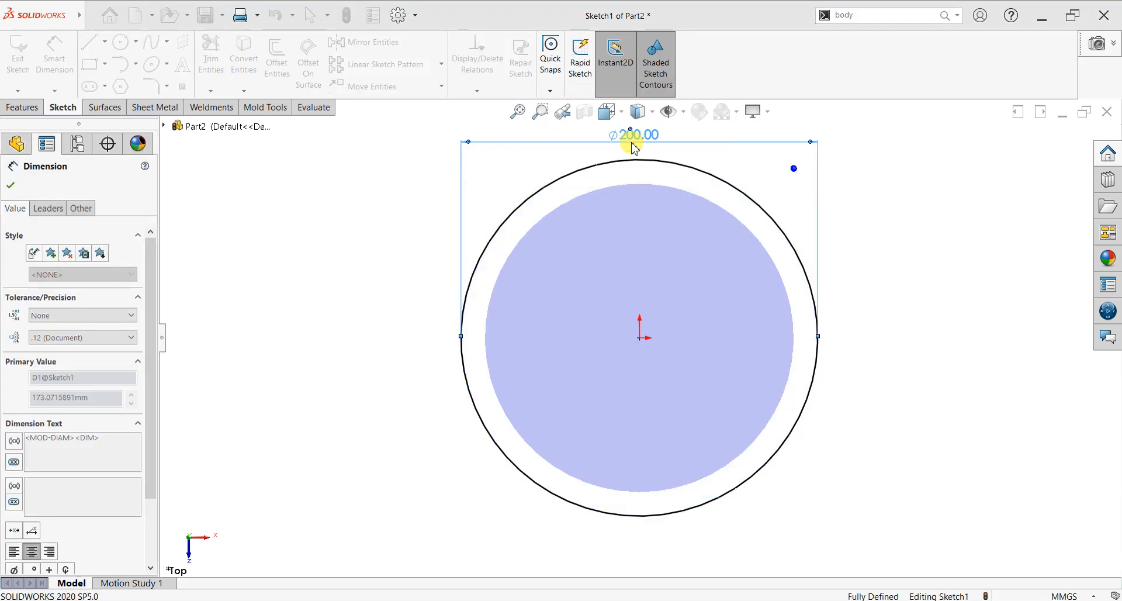
left_click(10, 186)
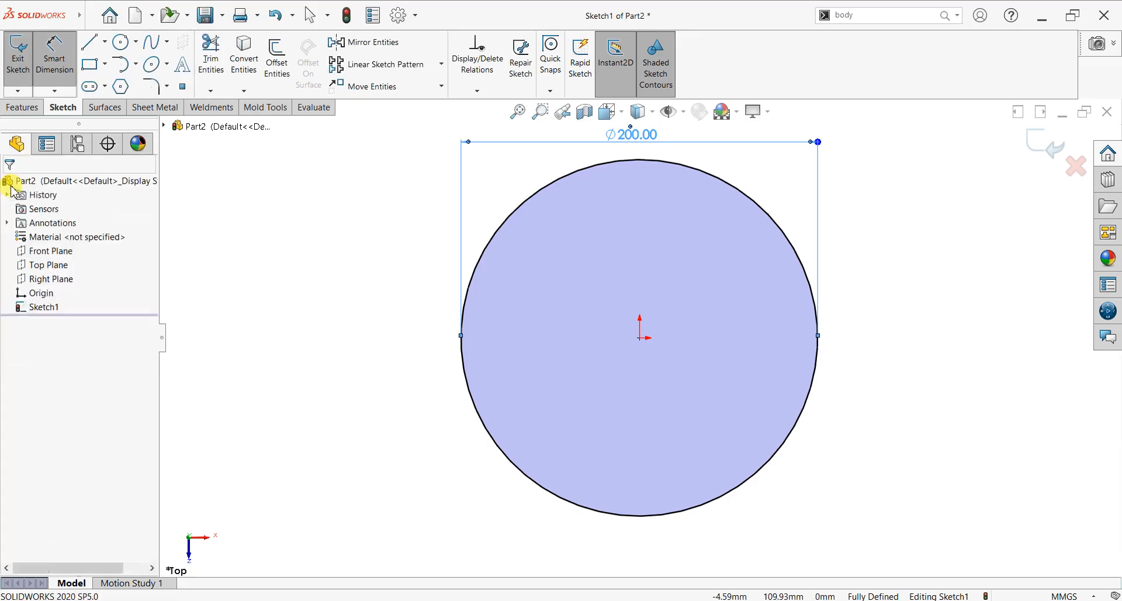
key("Escape")
- Sketch a small circle about 20 mm in diameter, centred about 71 mm directly above the origin inside the large circle
scroll(601, 328, "up", 1)
scroll(724, 235, "down", 1)
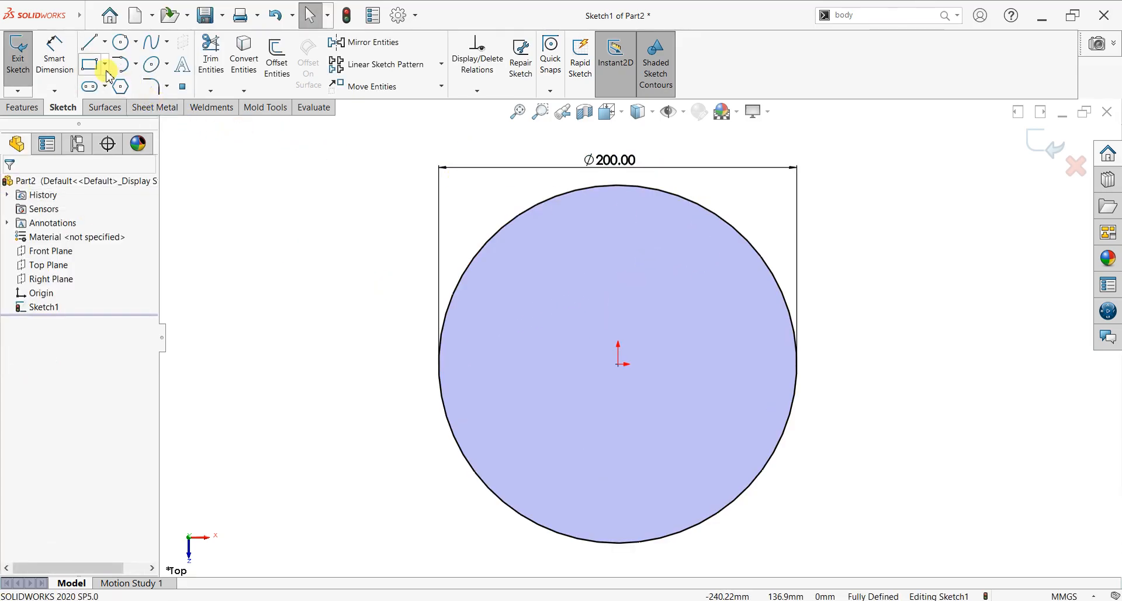
left_click(119, 44)
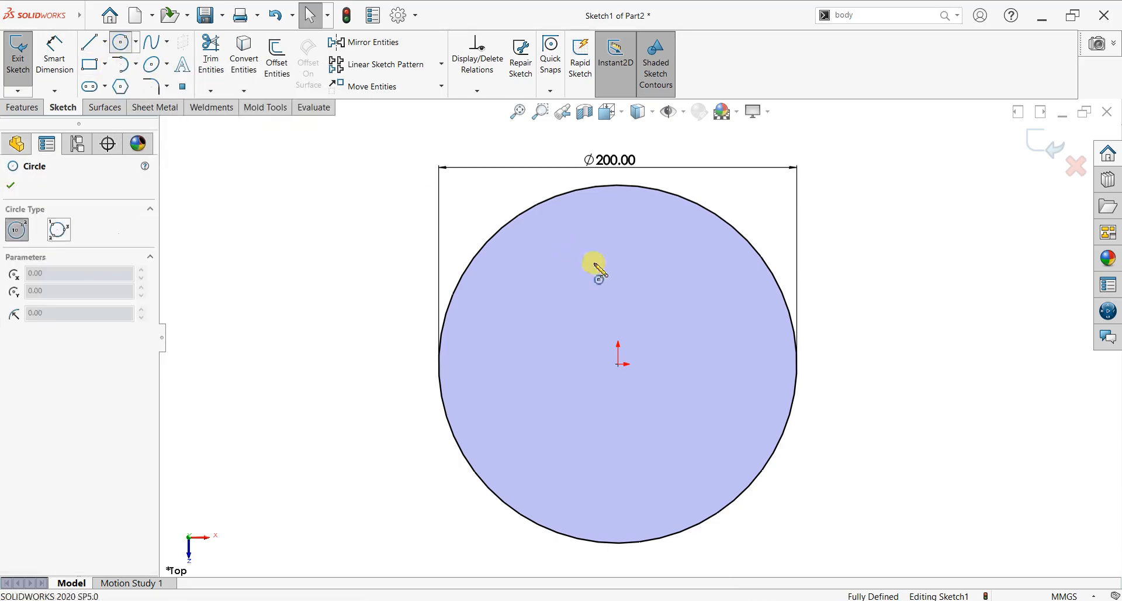
left_click_drag(618, 238, 625, 258)
right_click(464, 175)
left_click(479, 185)
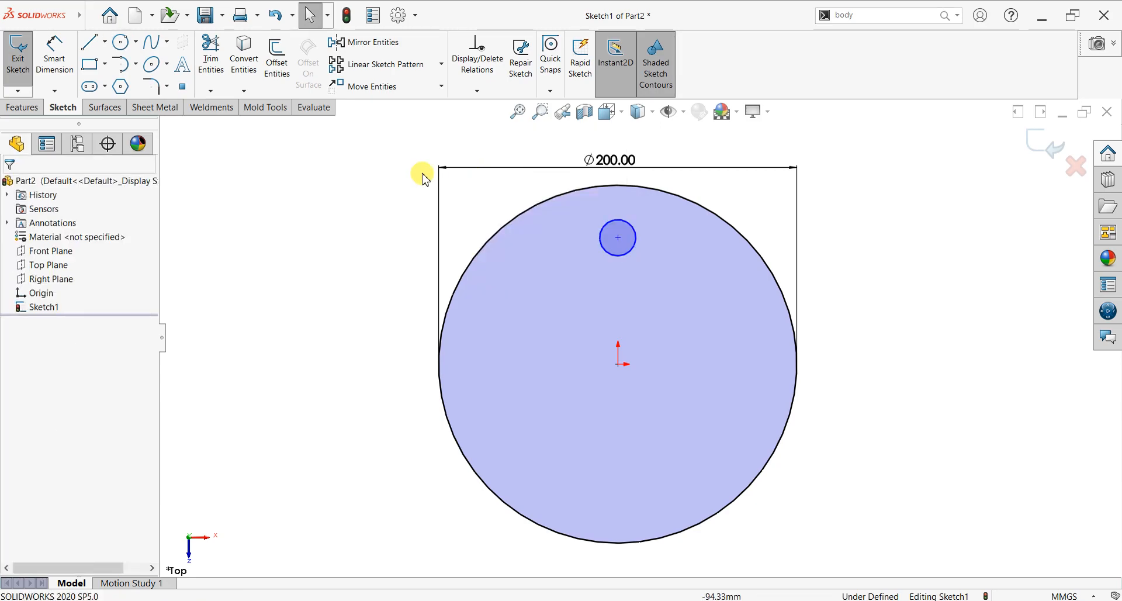
- Draw two vertical lines, each about 29 mm long, from the small circle's left and right quadrant points up to the outer circle
left_click(601, 238)
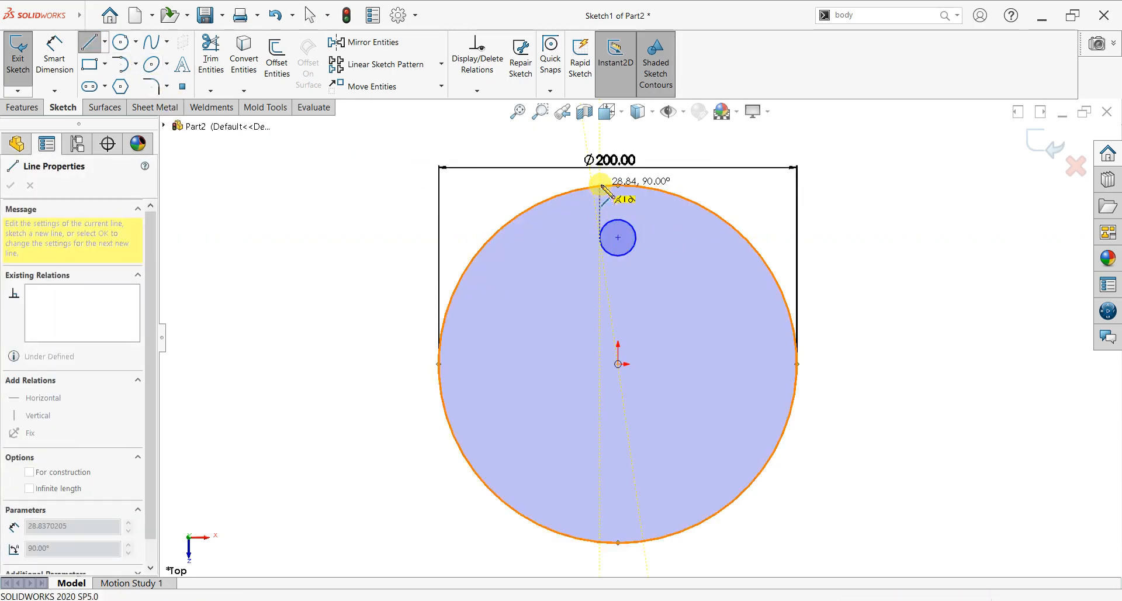
left_click(600, 187)
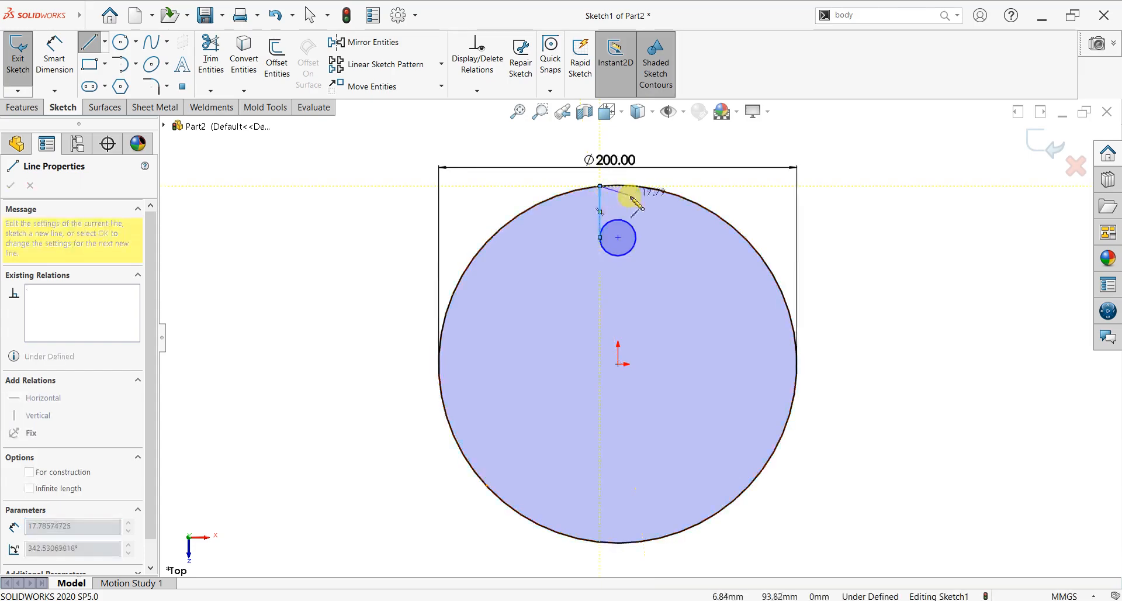
key("Escape")
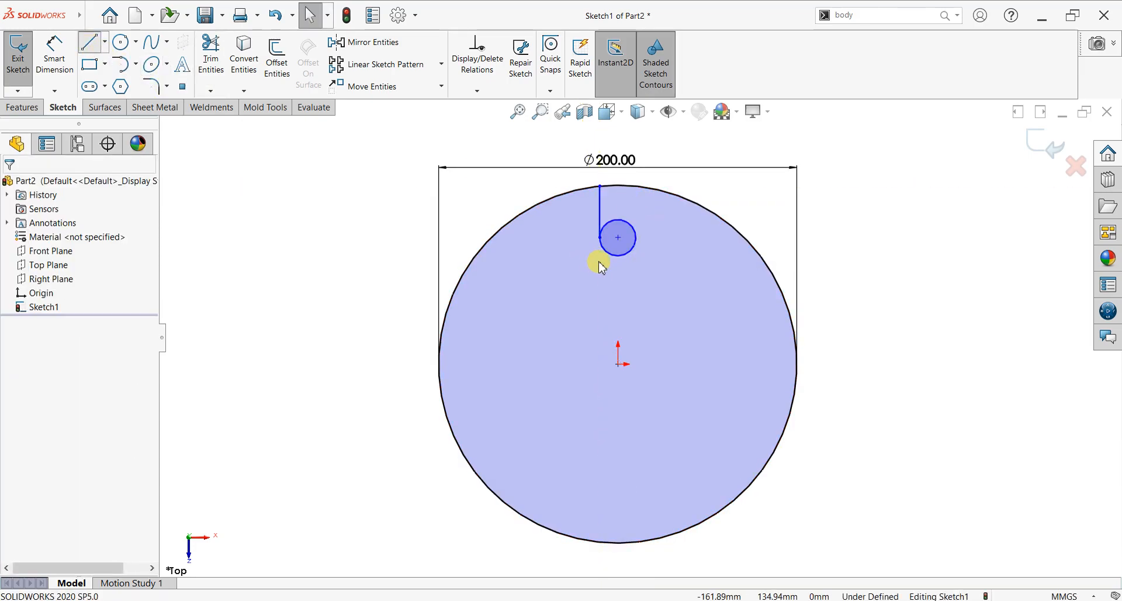
key("l")
left_click(636, 237)
left_click(636, 185)
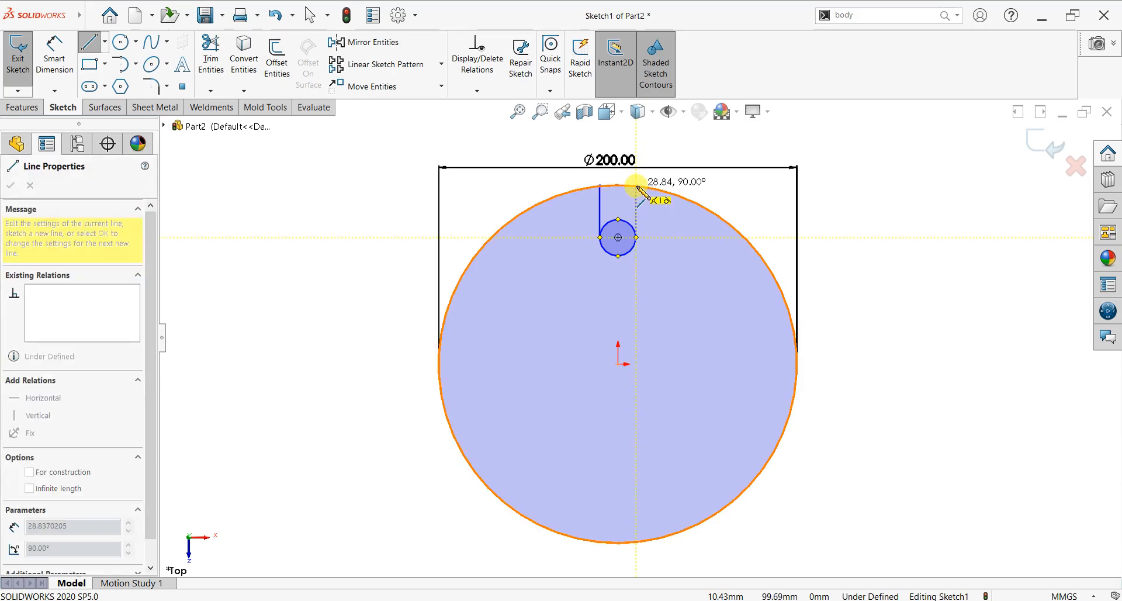
key("Escape")
- Add a Vertical relation between the small circle's centre and the origin
scroll(675, 195, "down", 2)
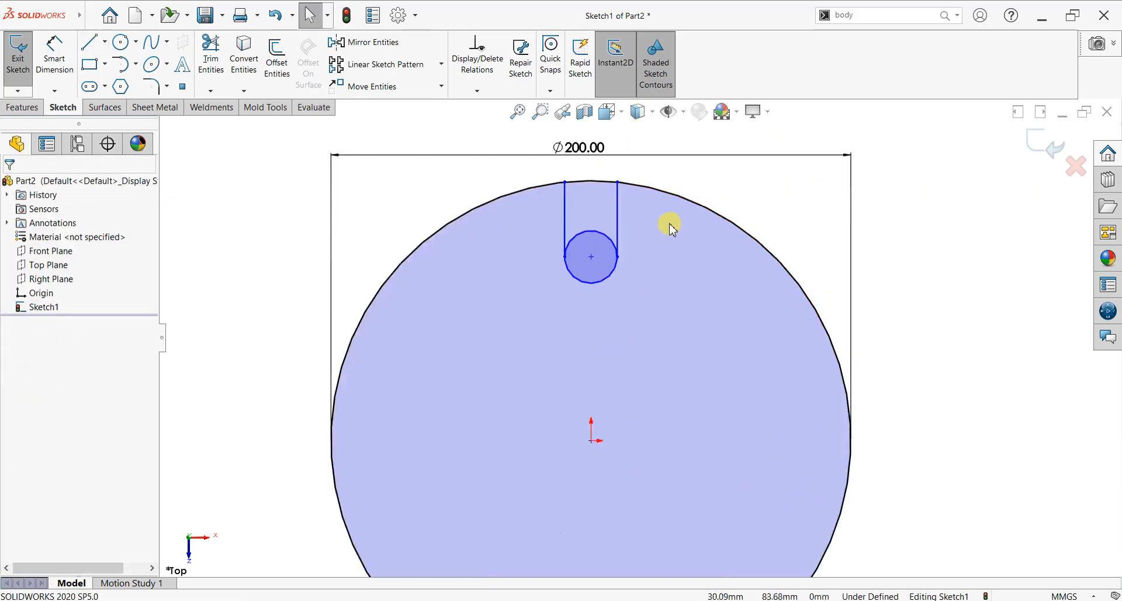
left_click(592, 256)
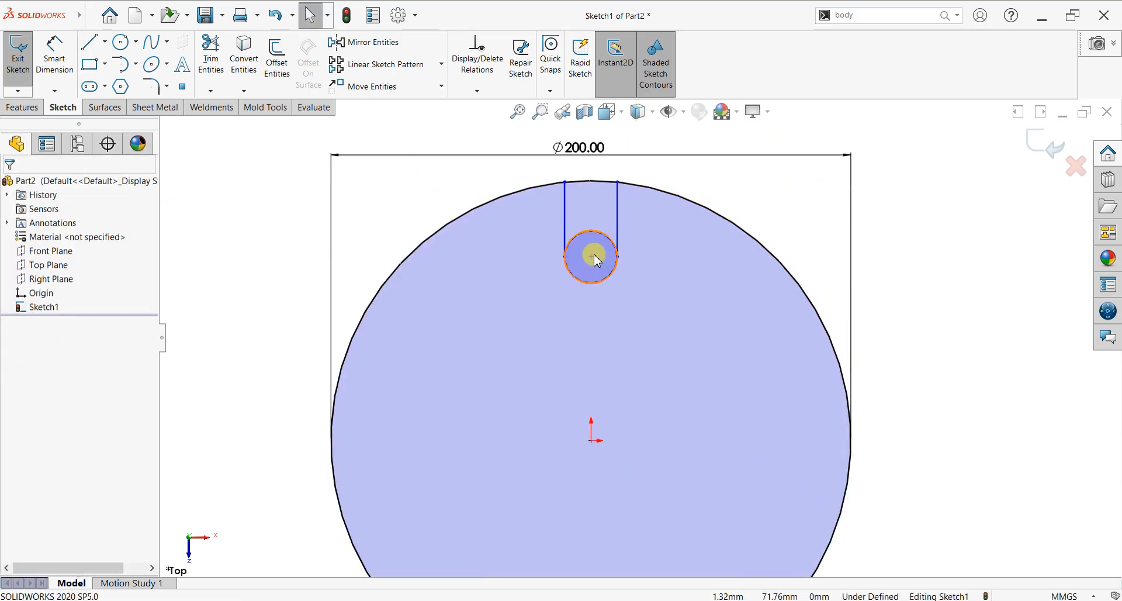
left_click(592, 442, "ctrl")
left_click(17, 409)
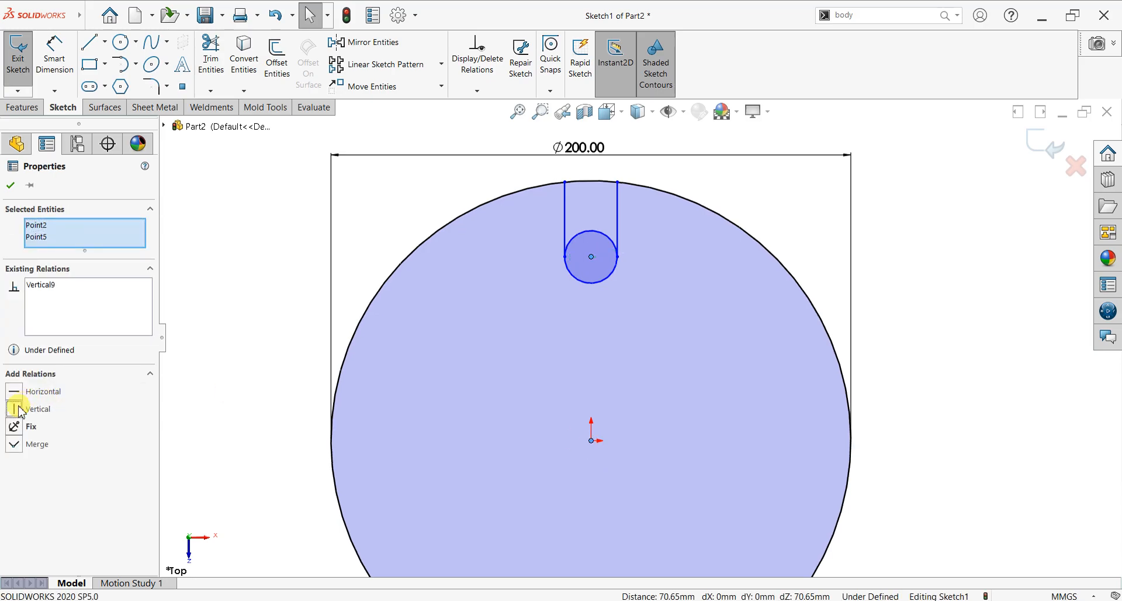
left_click(10, 186)
- Dimension the distance from the small circle's centre to the origin as 75 mm
left_click(56, 72)
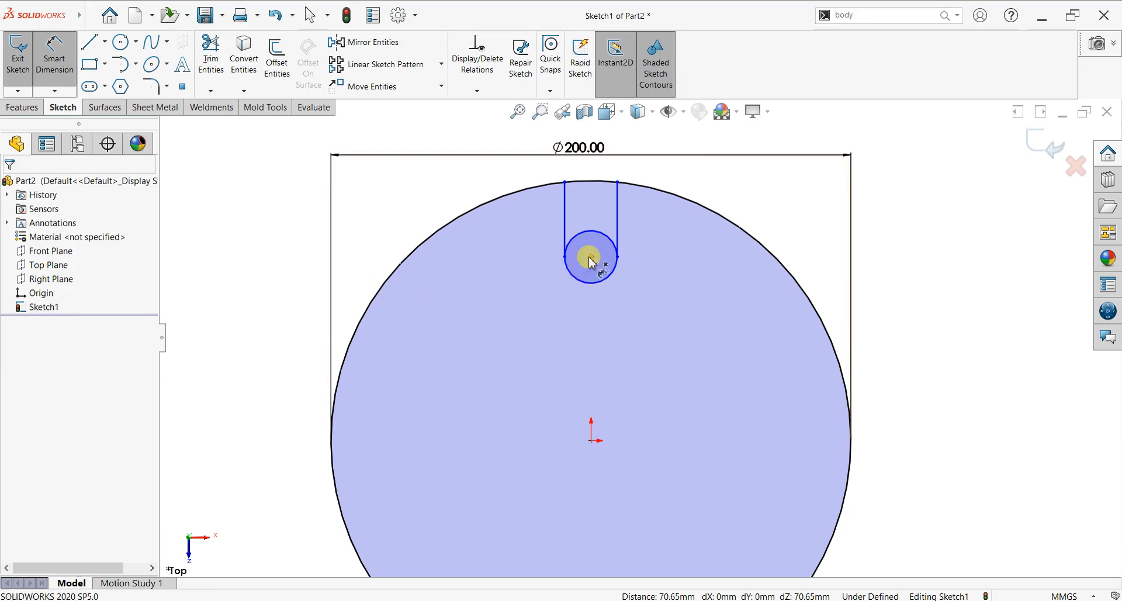
left_click(592, 440)
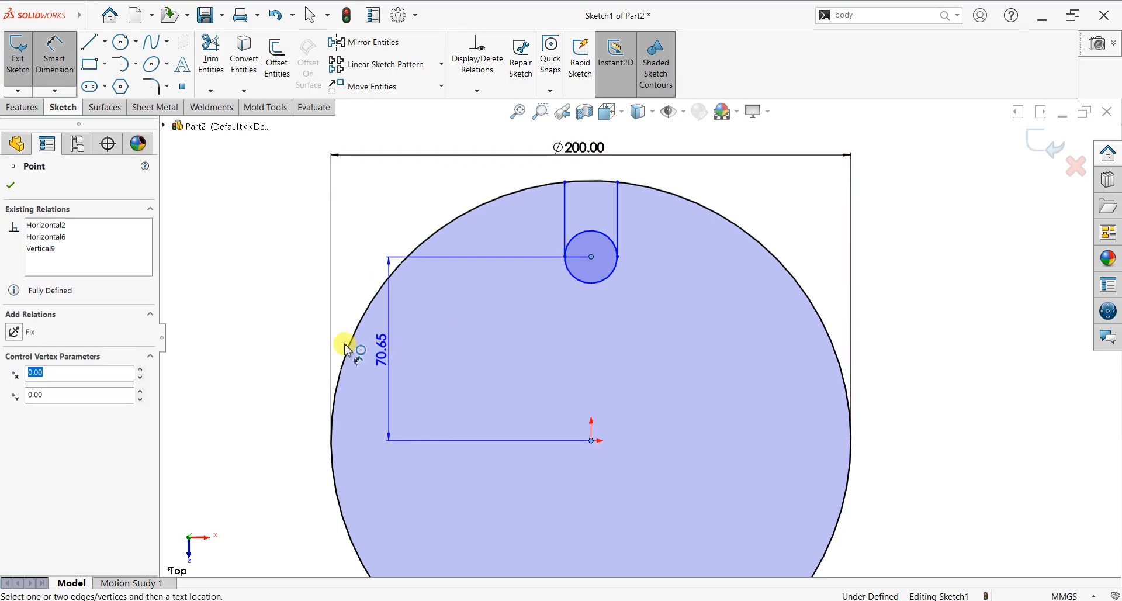
left_click(266, 349)
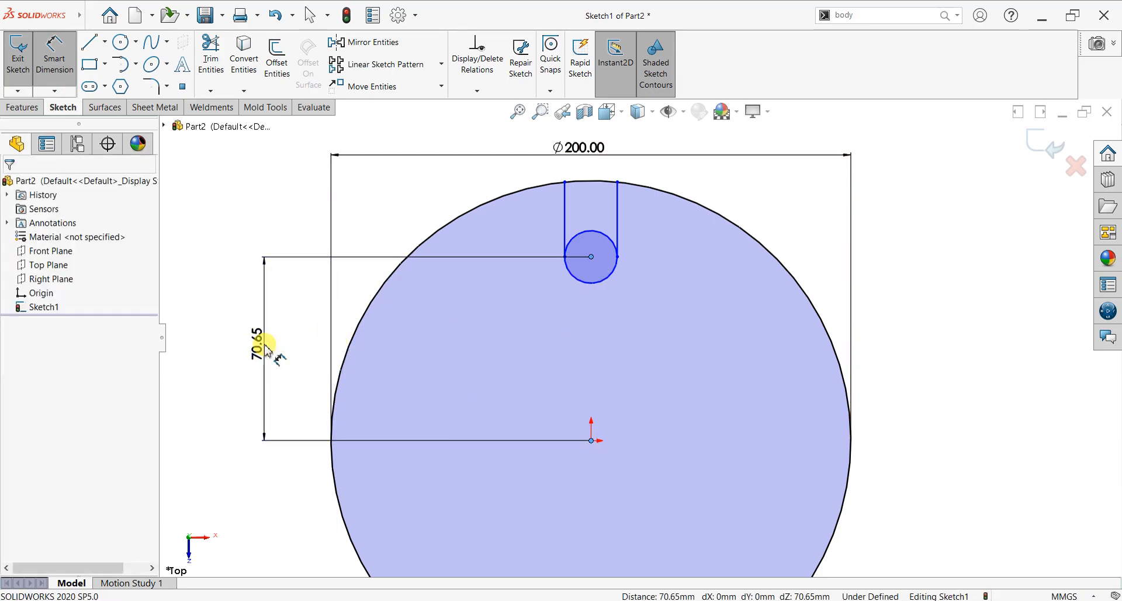
type("7")
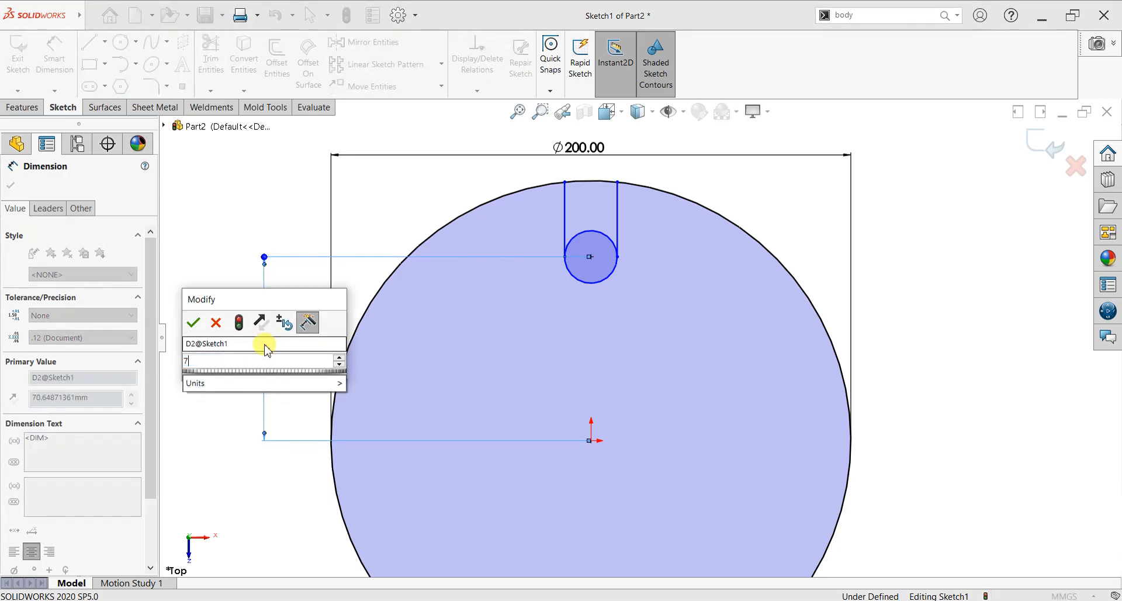
type("5")
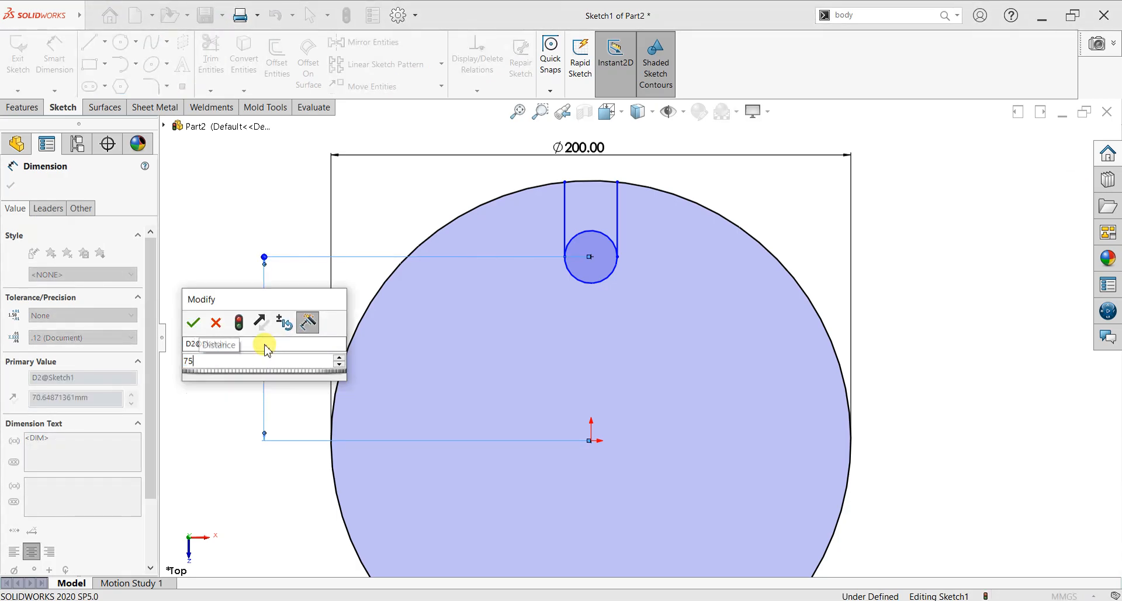
key("Return")
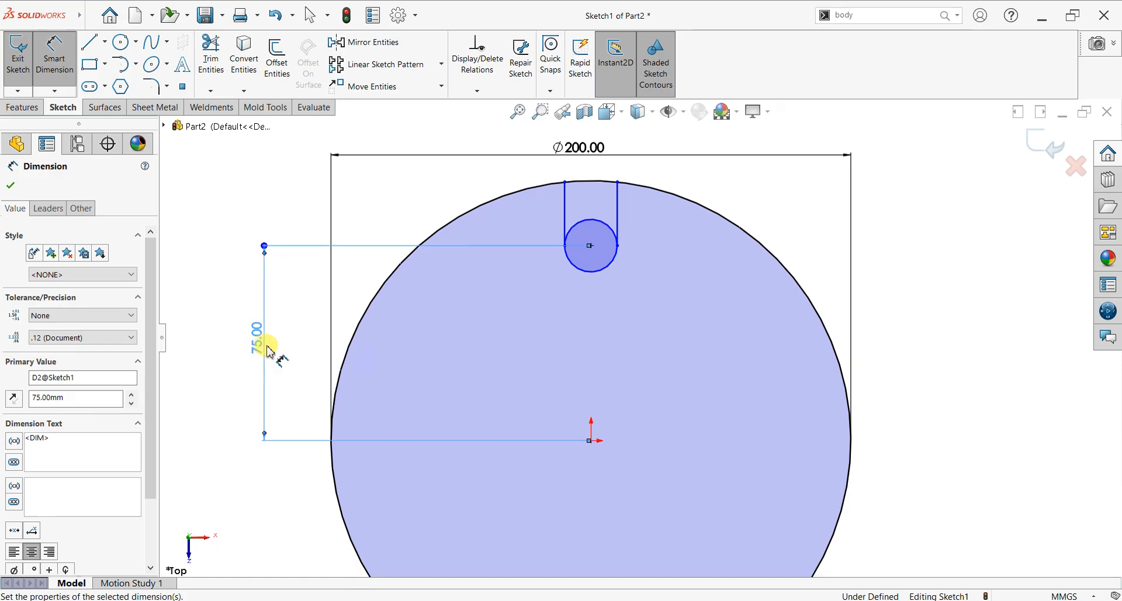
left_click(13, 188)
- Trim the small circle's upper arc and the outer circle's segment between the two lines to form an open slot
left_click(211, 56)
left_click(597, 221)
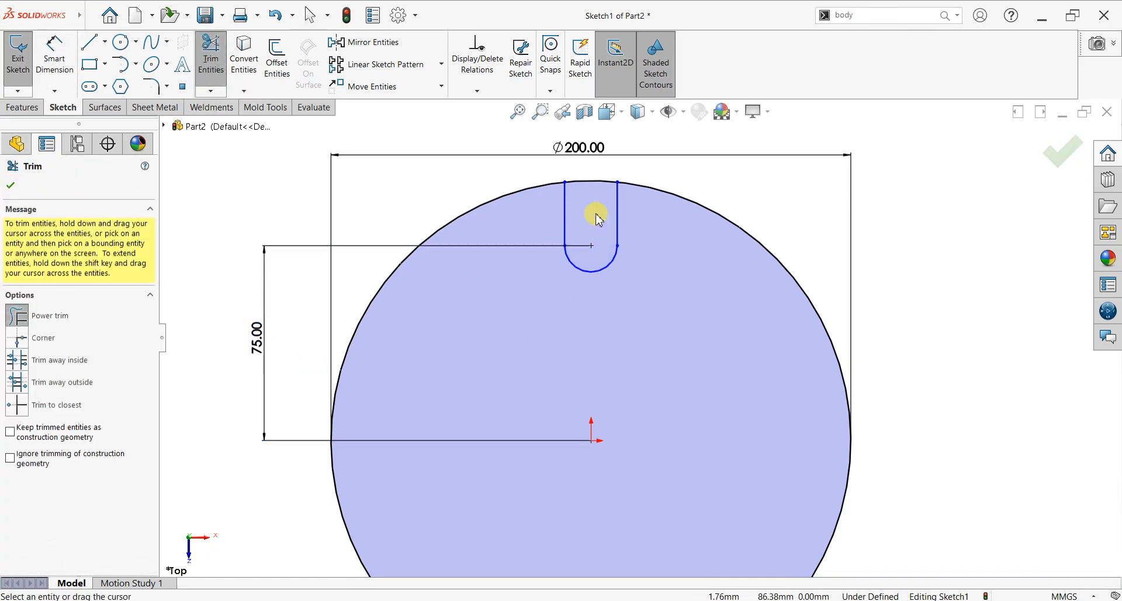
left_click(591, 181)
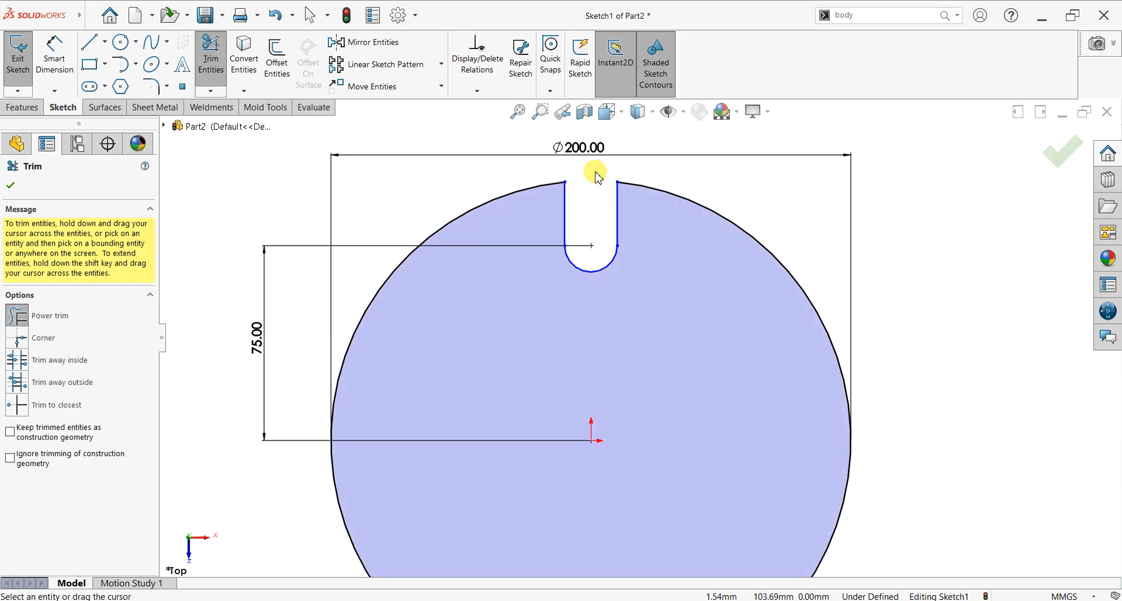
left_click(12, 187)
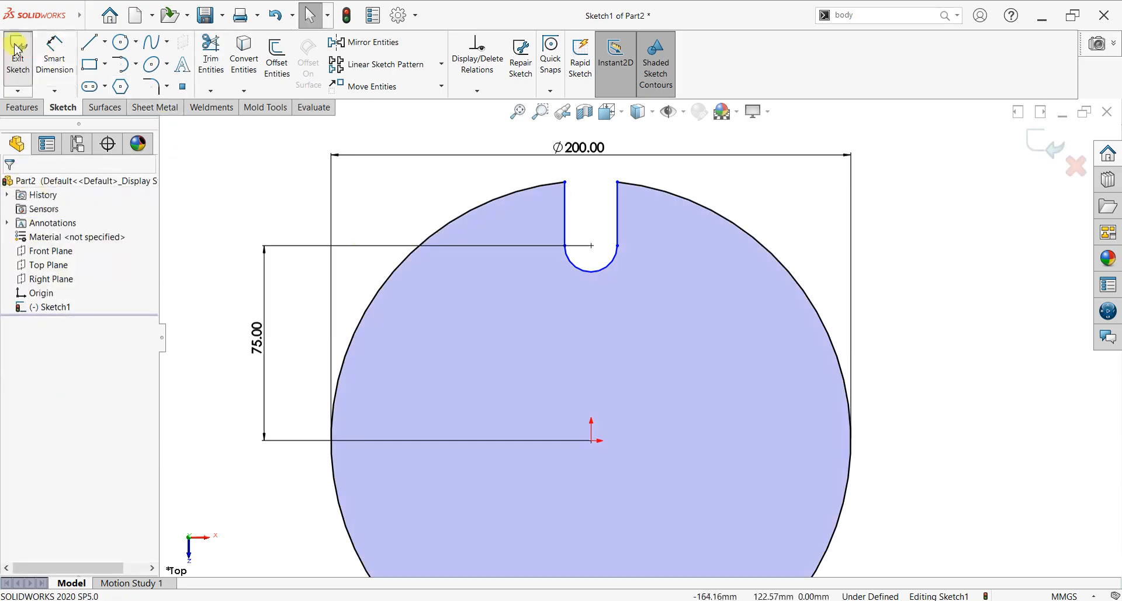
- Dimension the slot's width between its two vertical lines as 20 mm
left_click(66, 70)
left_click(565, 212)
left_click(616, 212)
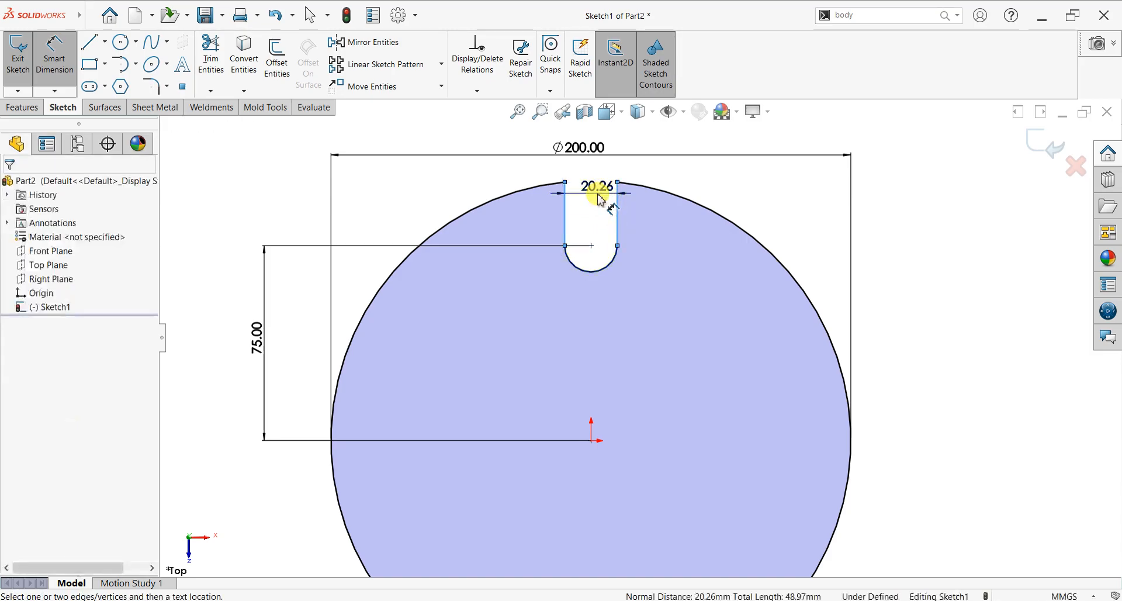
left_click(600, 200)
type("20")
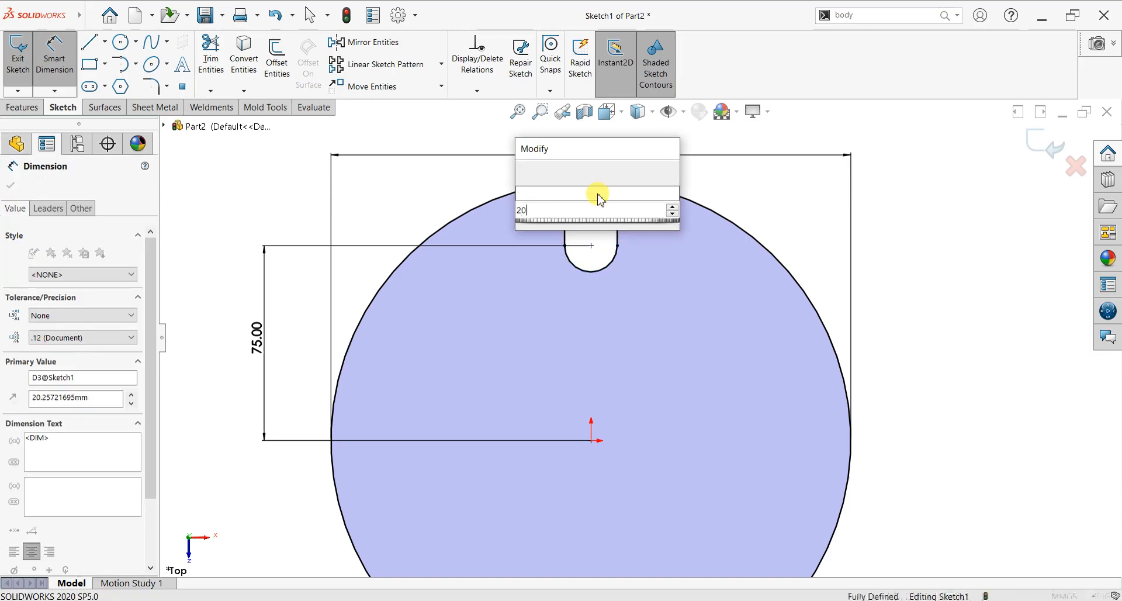
key("Return")
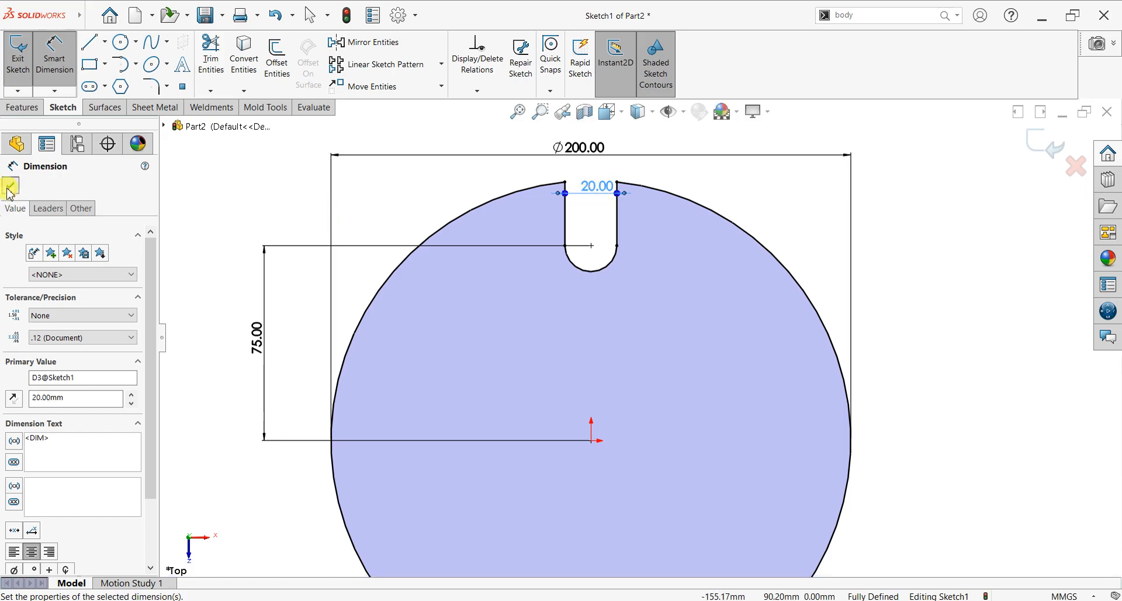
left_click(10, 187)
scroll(661, 360, "up", 2)
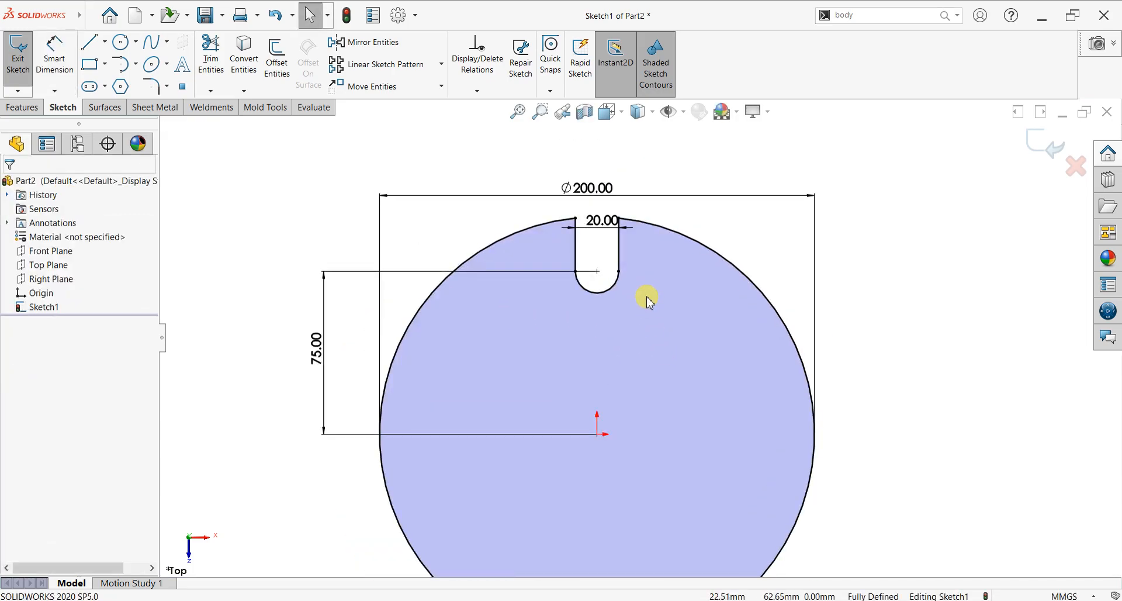
- Circular-pattern the slot's two lines and arc about the origin into 4 equally spaced instances over 360 degrees
left_click(442, 65)
left_click(409, 103)
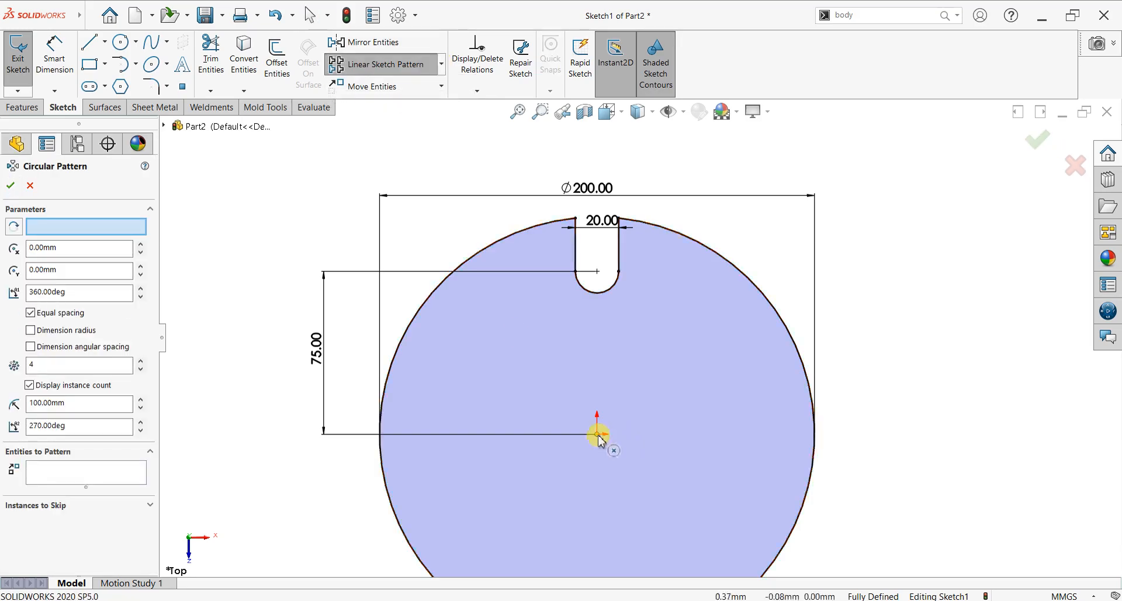
left_click(100, 471)
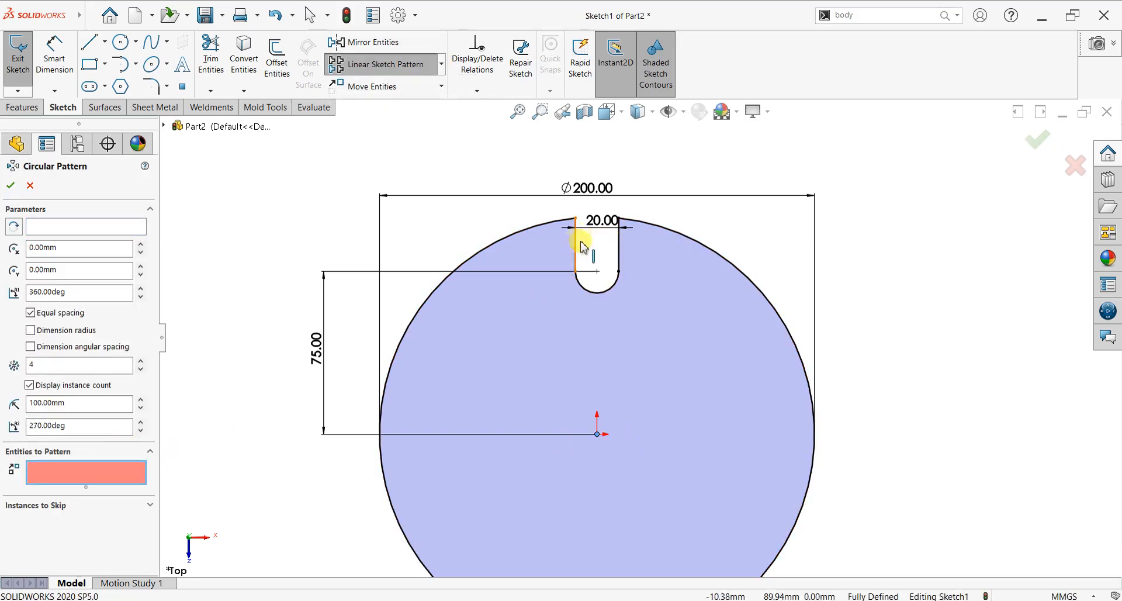
left_click(576, 246)
left_click(595, 296)
left_click(619, 255)
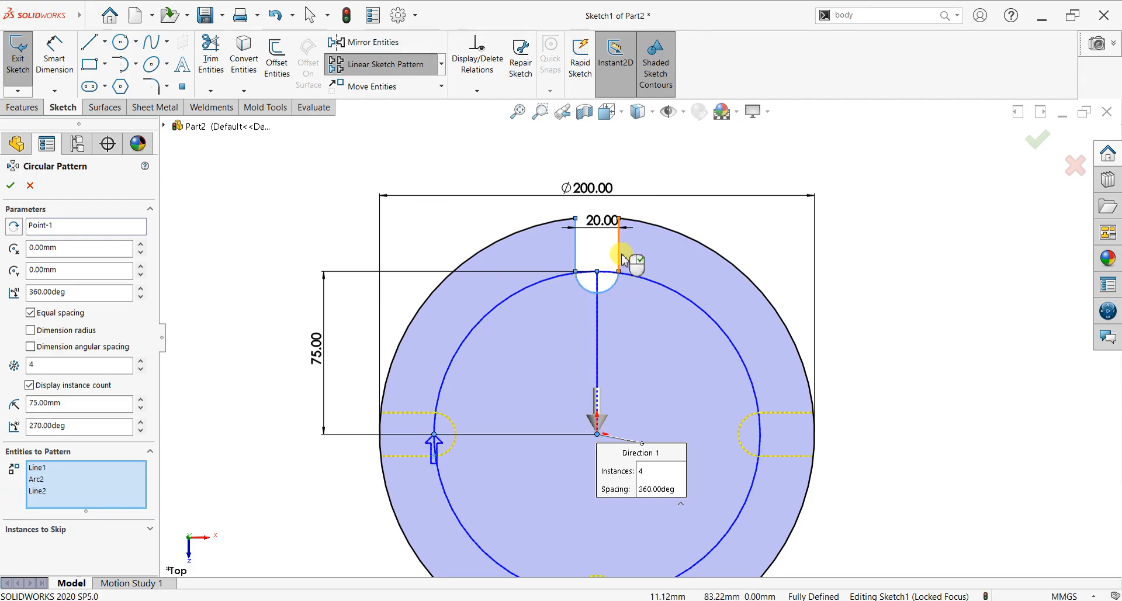
scroll(628, 386, "up", 2)
scroll(663, 471, "down", 1)
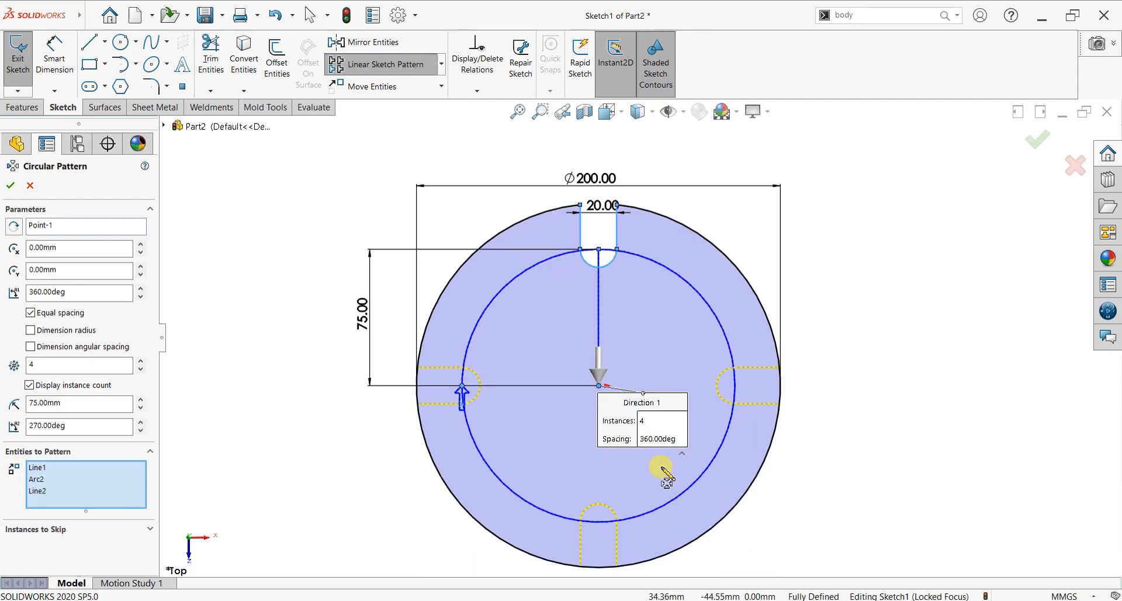
left_click(11, 187)
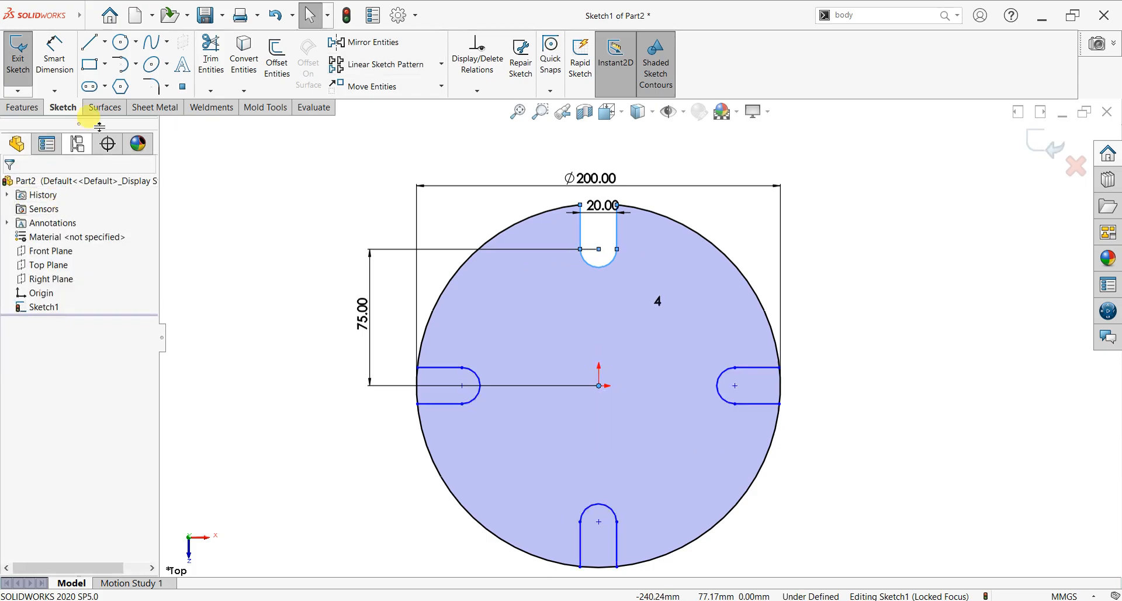
- Trim the outer circle's segments across the three patterned slots so that they are open at the rim
left_click(210, 58)
left_click_drag(388, 396, 421, 388)
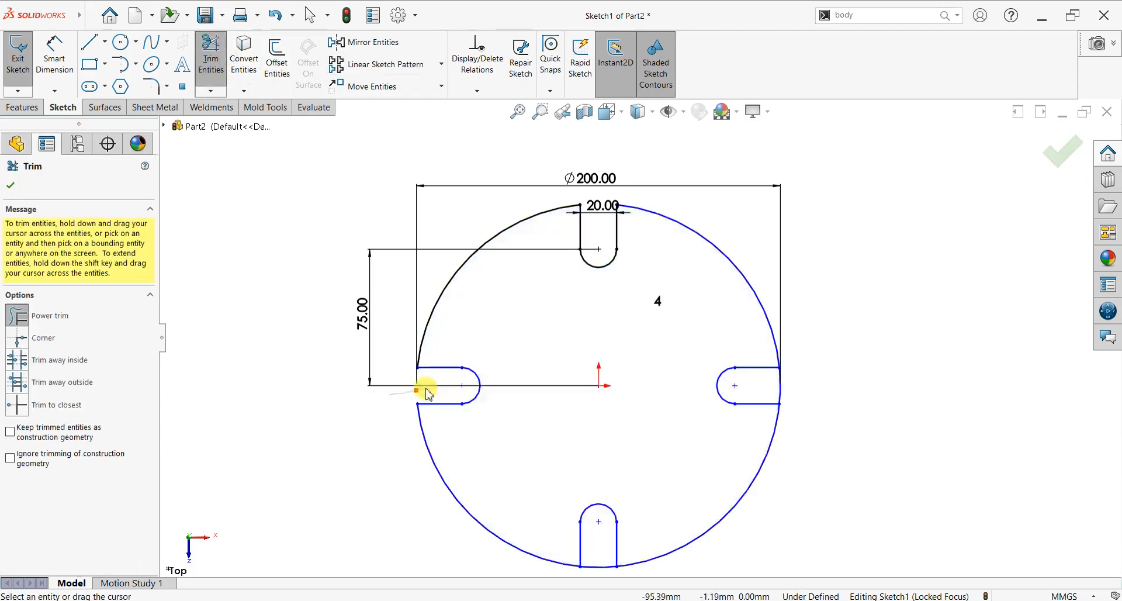
left_click_drag(591, 567, 811, 435)
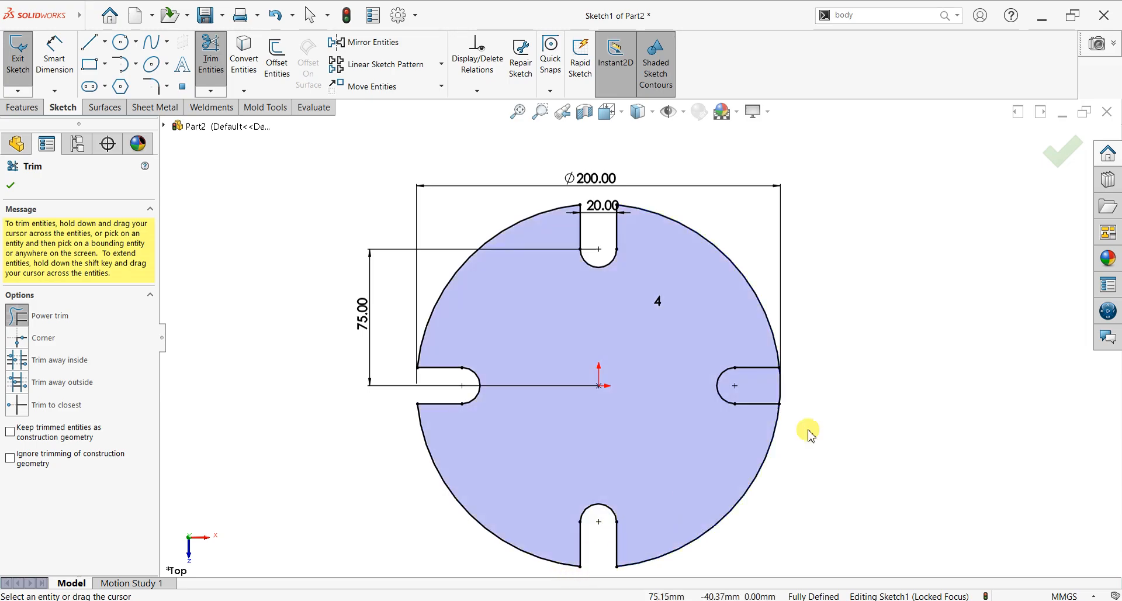
left_click_drag(834, 386, 762, 395)
left_click(10, 185)
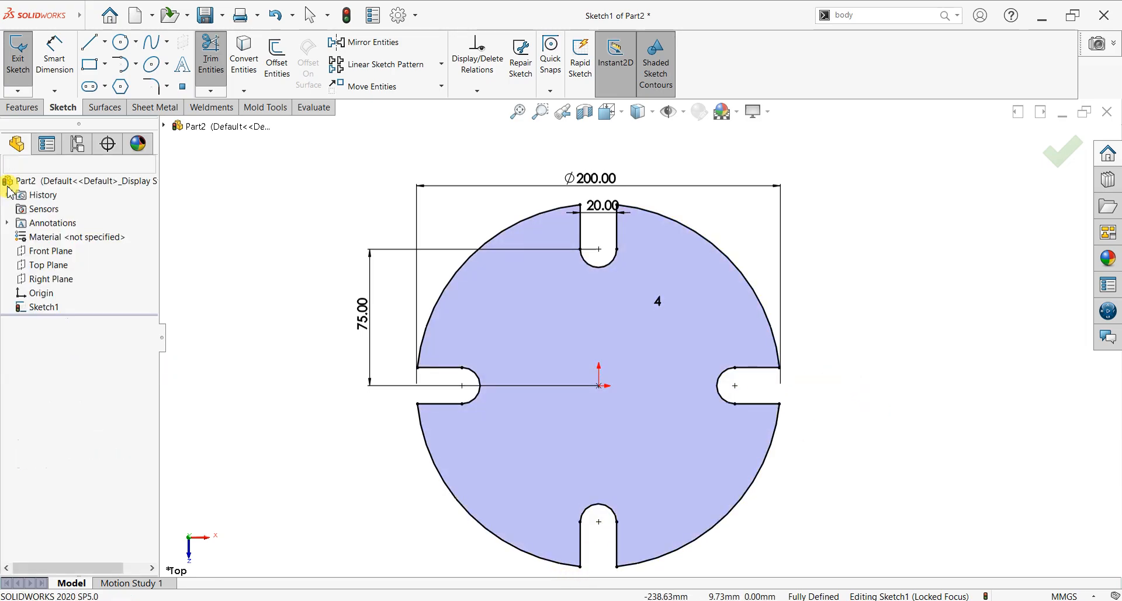
- Extrude the slotted disc sketch as a blind boss 20 mm deep
left_click(24, 108)
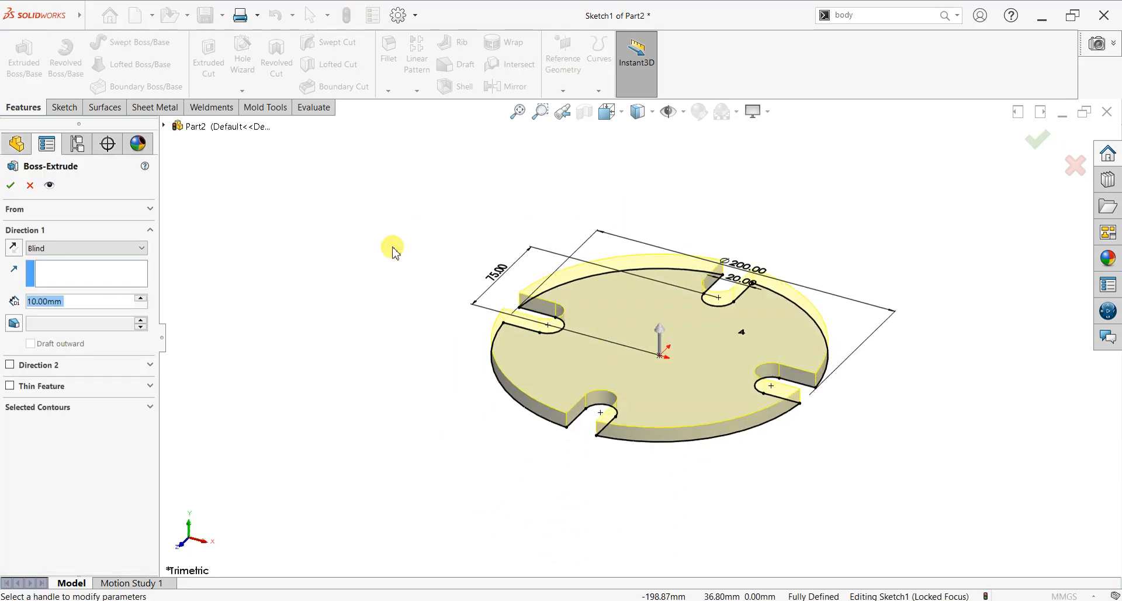
type("20")
key("Return")
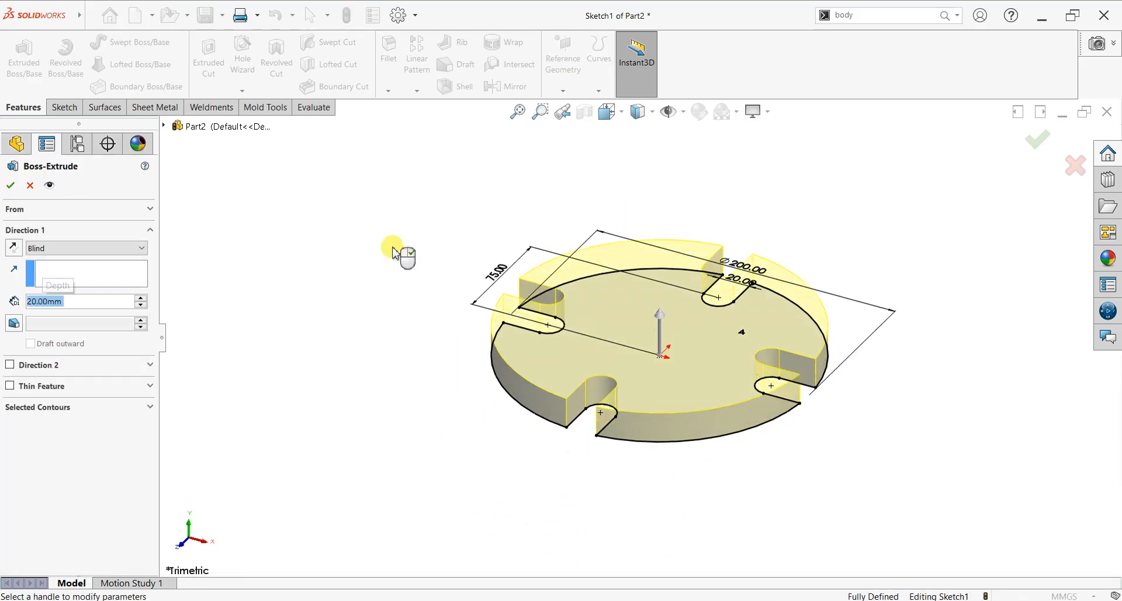
left_click(11, 185)
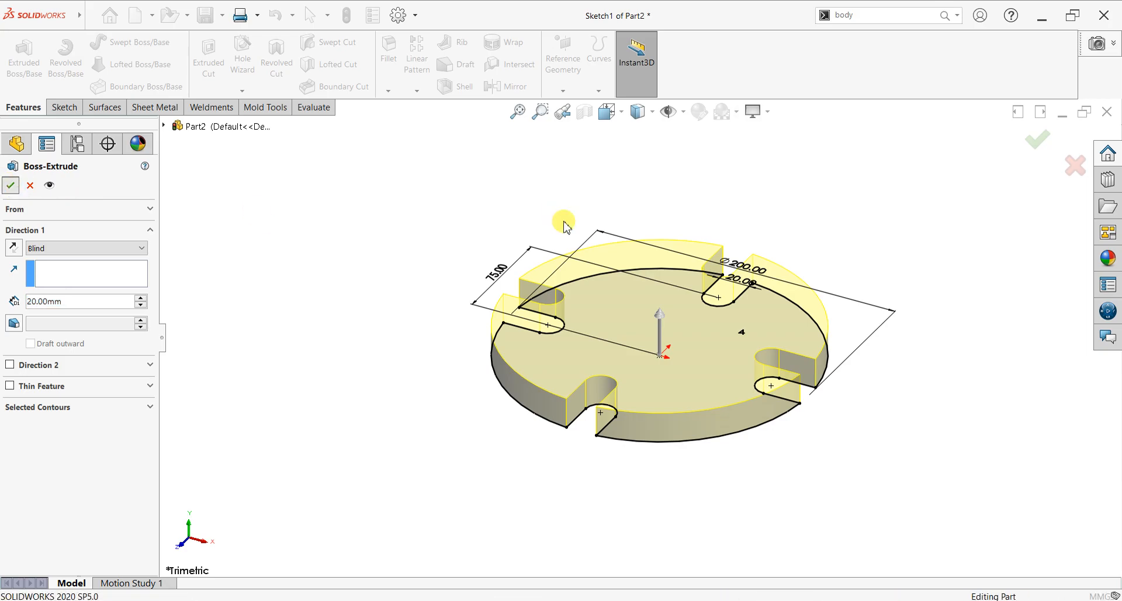
- Start a sketch on the disc's upper face and draw a circle of 75 mm radius centred on the origin
mouse_move(851, 335)
middle_mouse_down()
mouse_move(834, 320)
mouse_move(806, 386)
mouse_move(772, 415)
mouse_move(731, 411)
mouse_move(846, 371)
middle_mouse_up()
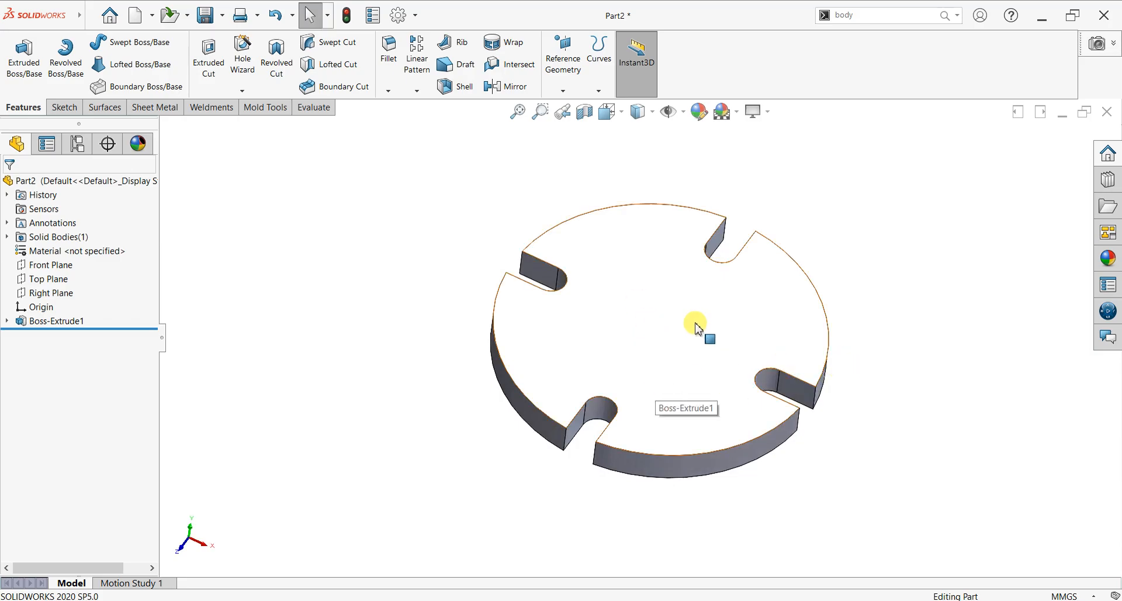
left_click(681, 380)
key("ctrl+8")
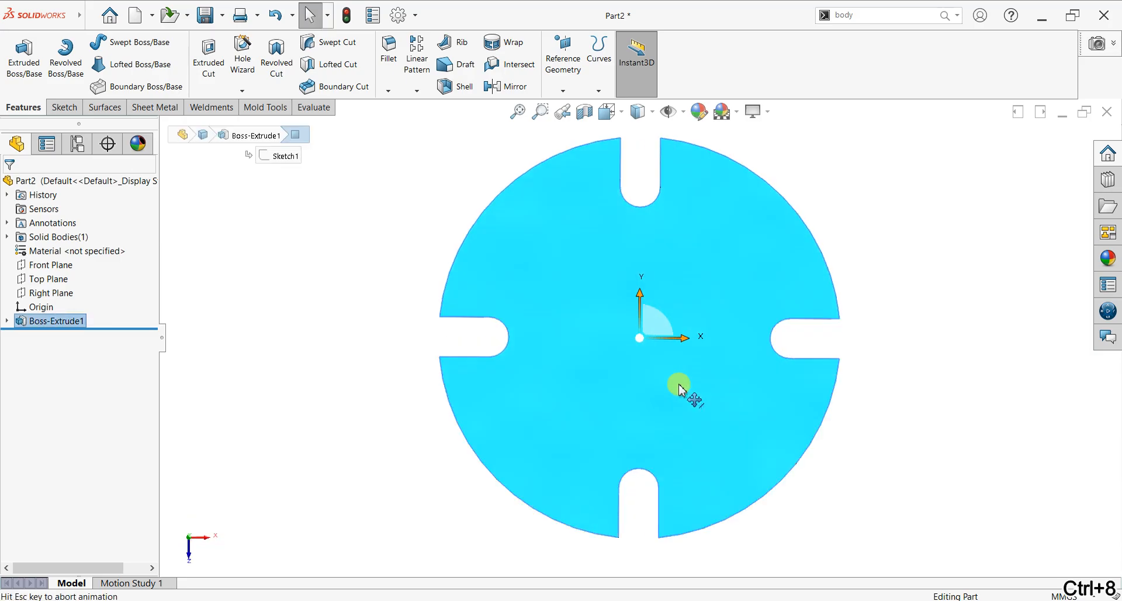
left_click(57, 108)
left_click(18, 52)
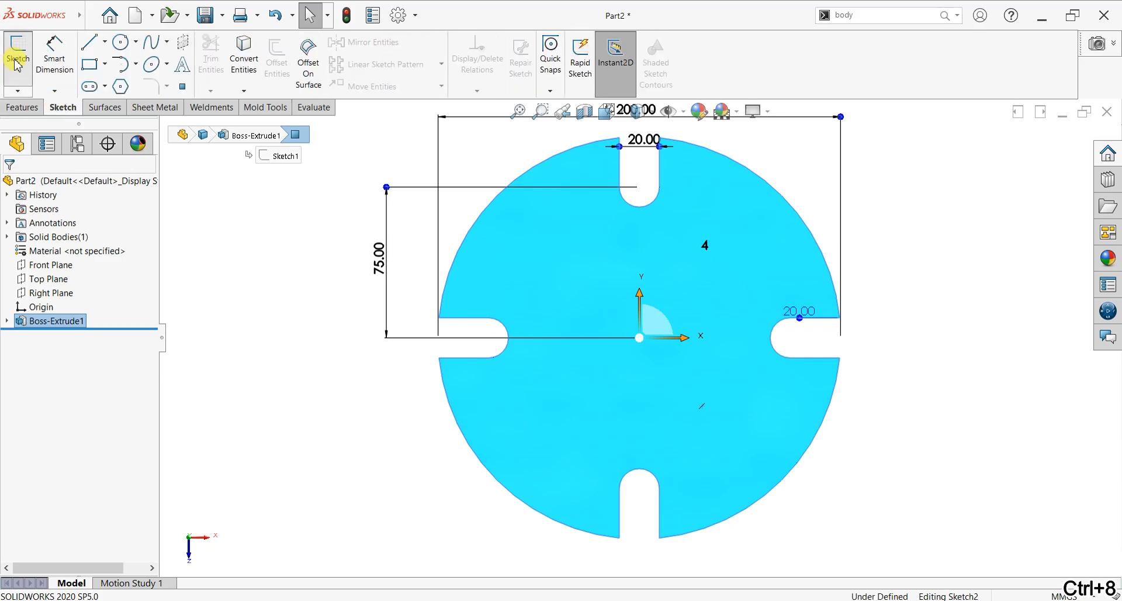
left_click(639, 337)
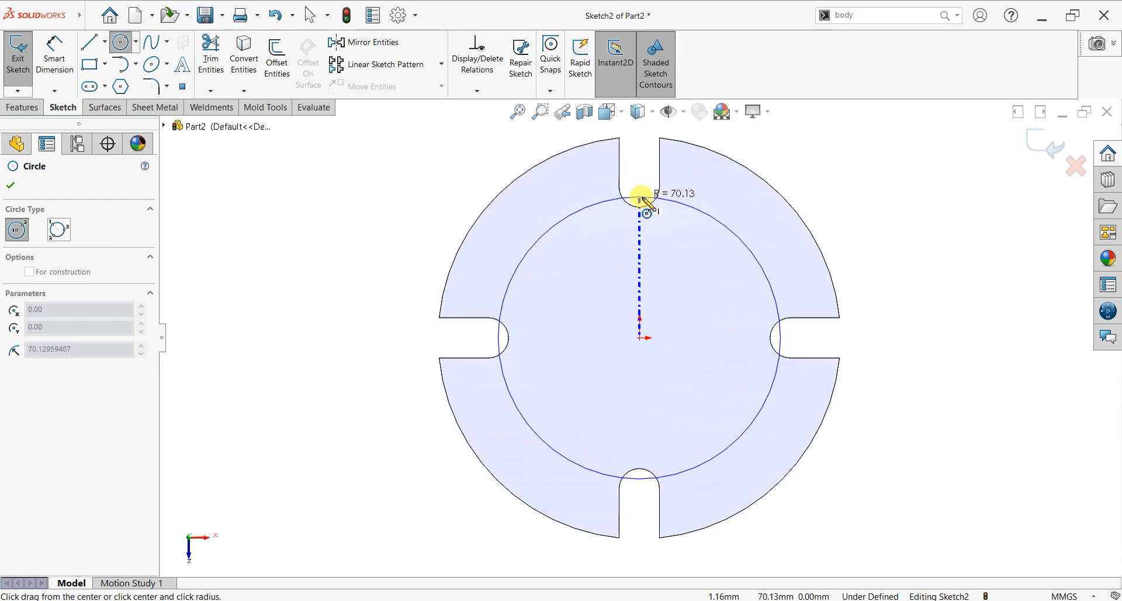
left_click(790, 337)
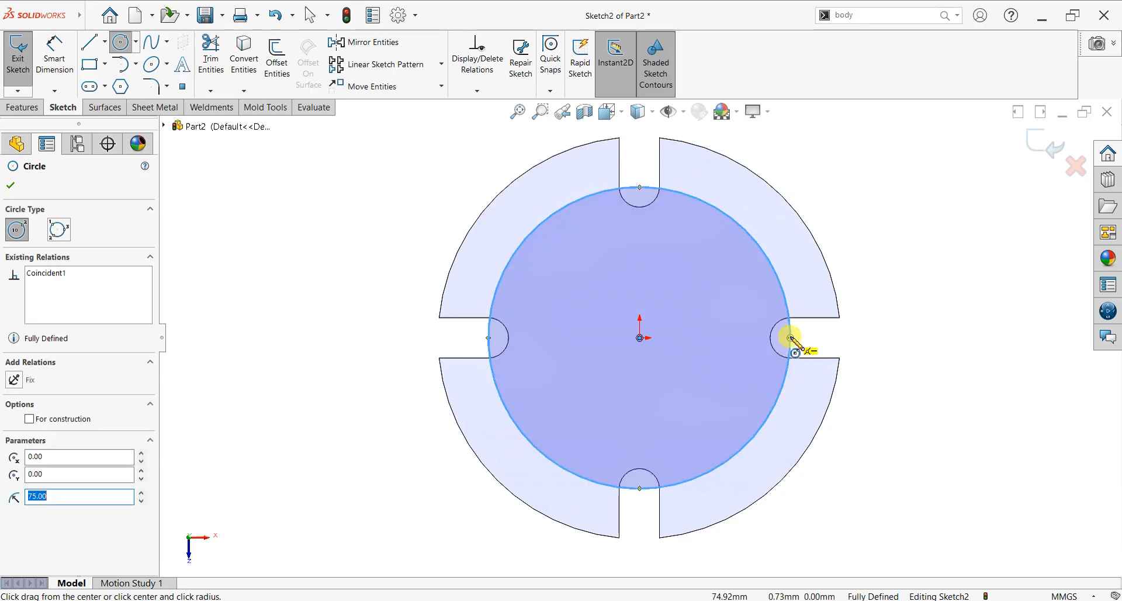
right_click(369, 170)
left_click(383, 173)
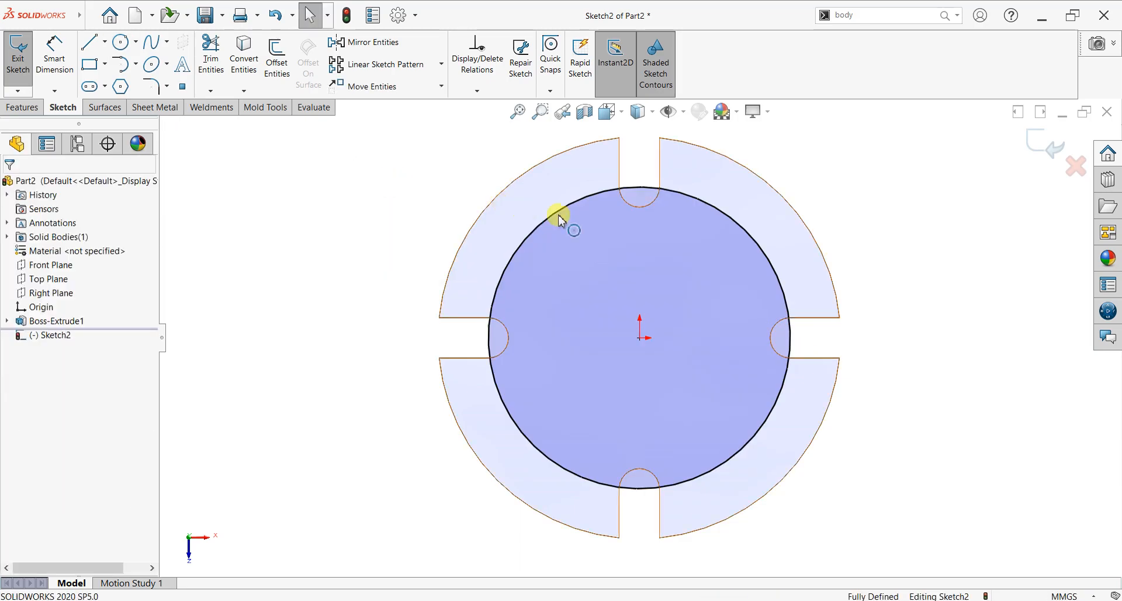
- Convert the 75 mm radius circle to construction geometry
left_click(433, 270)
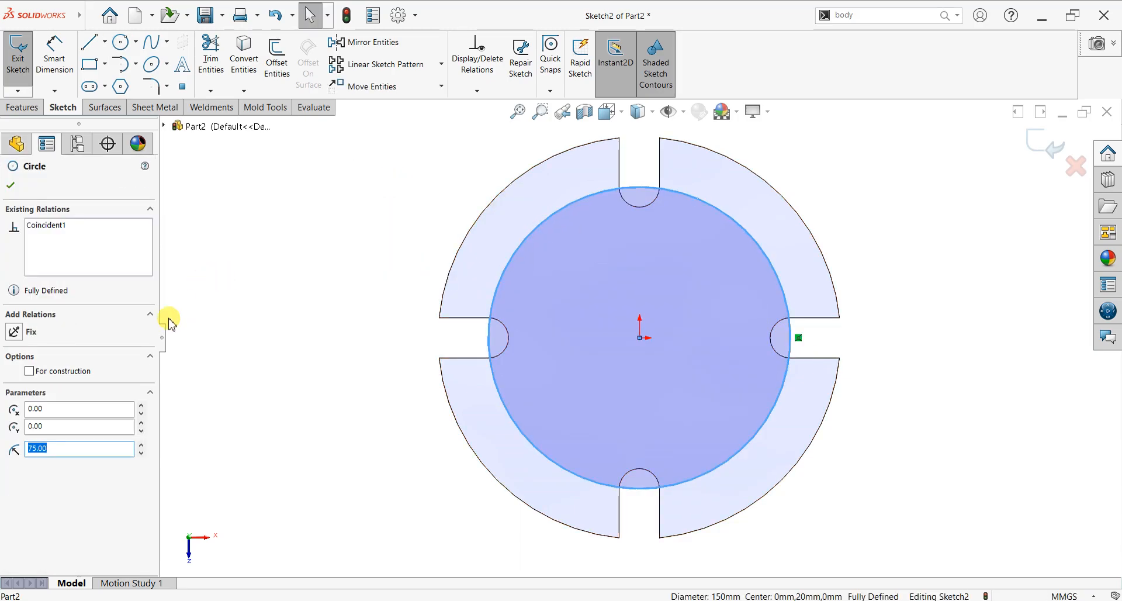
left_click(65, 372)
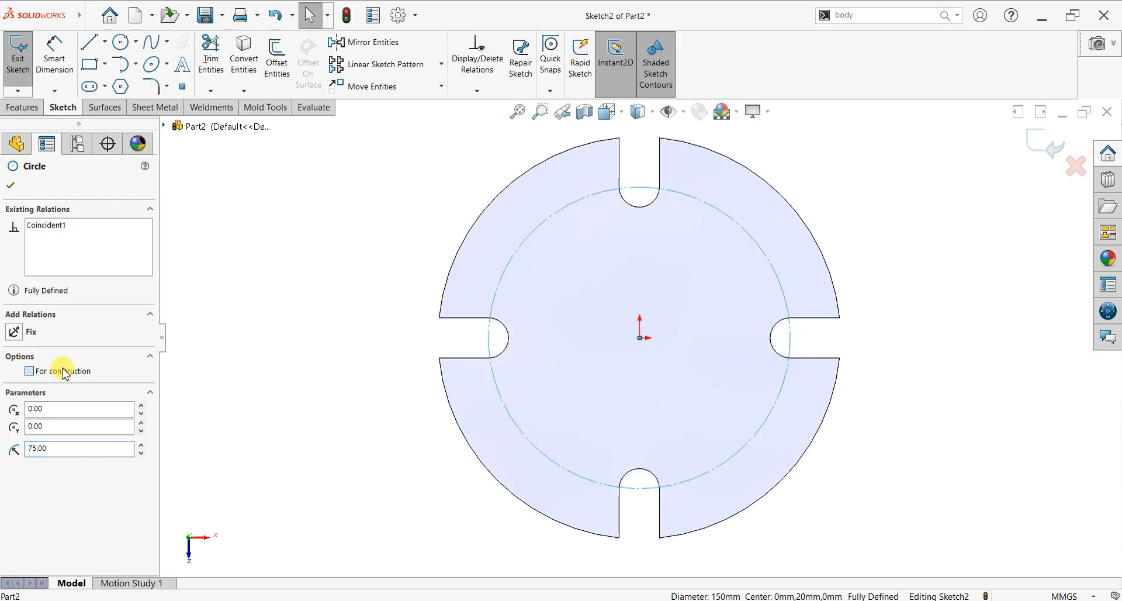
left_click(13, 185)
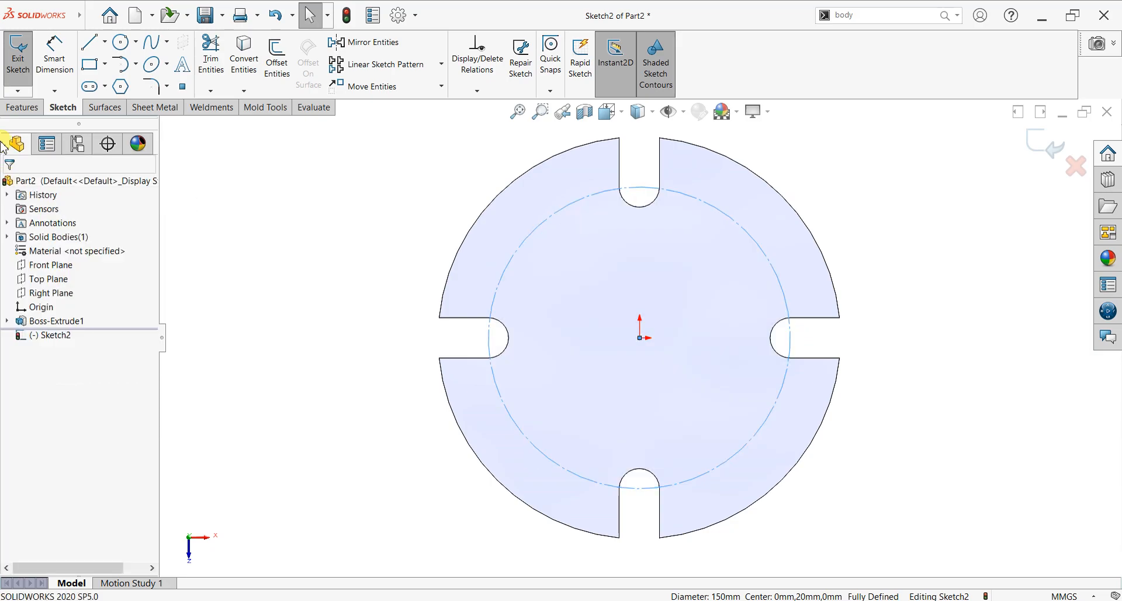
- Draw two circles centred on the origin: one of 65 mm radius touching the slot ends and one of about 88 mm radius
left_click(640, 338)
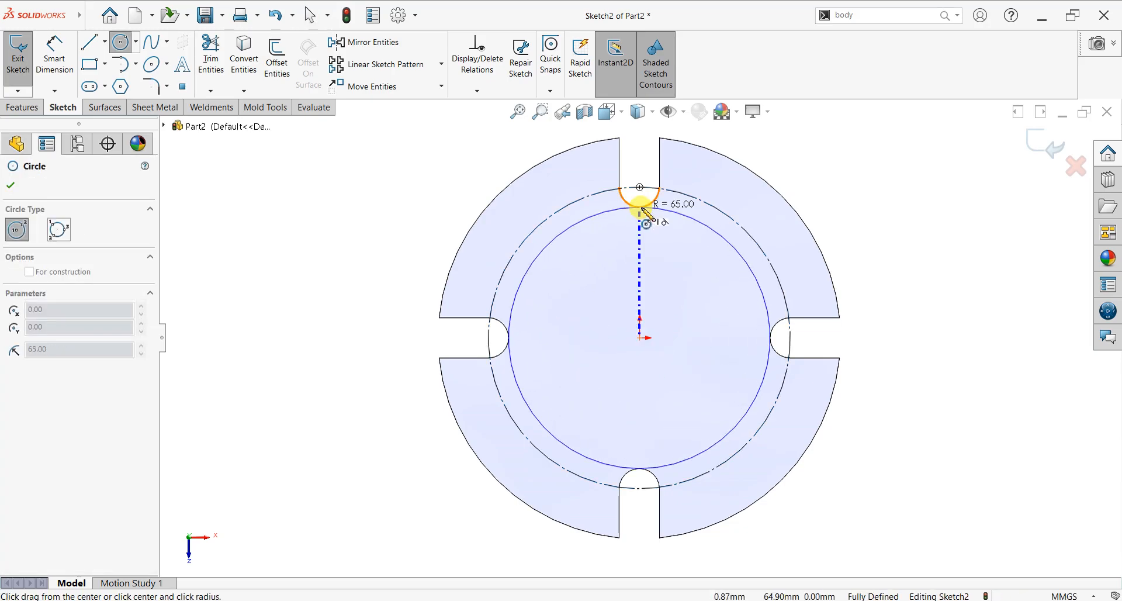
left_click(641, 208)
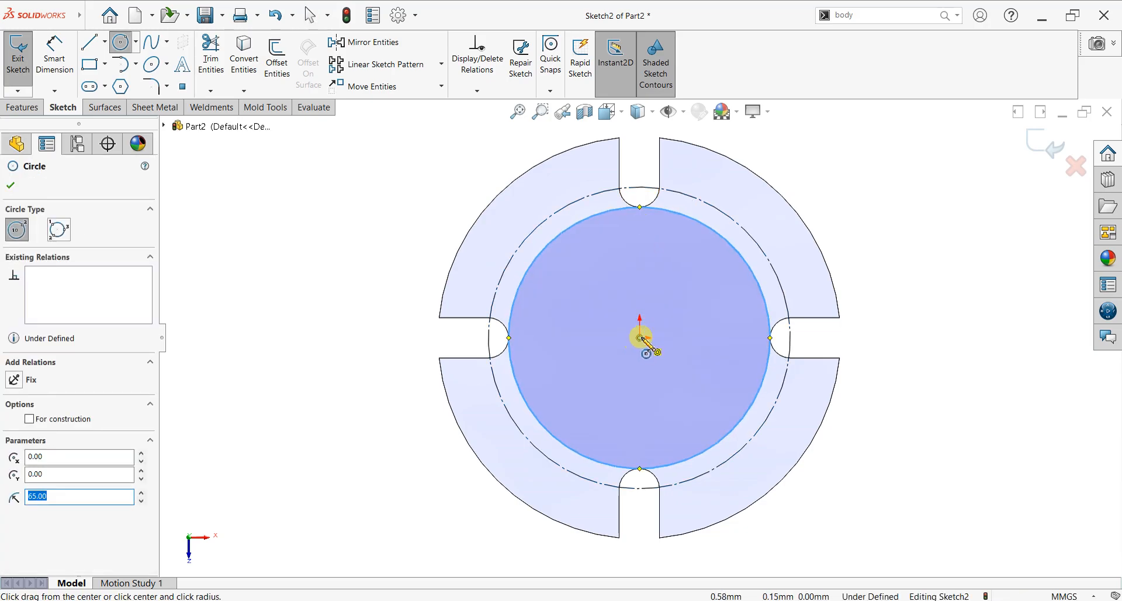
left_click(640, 338)
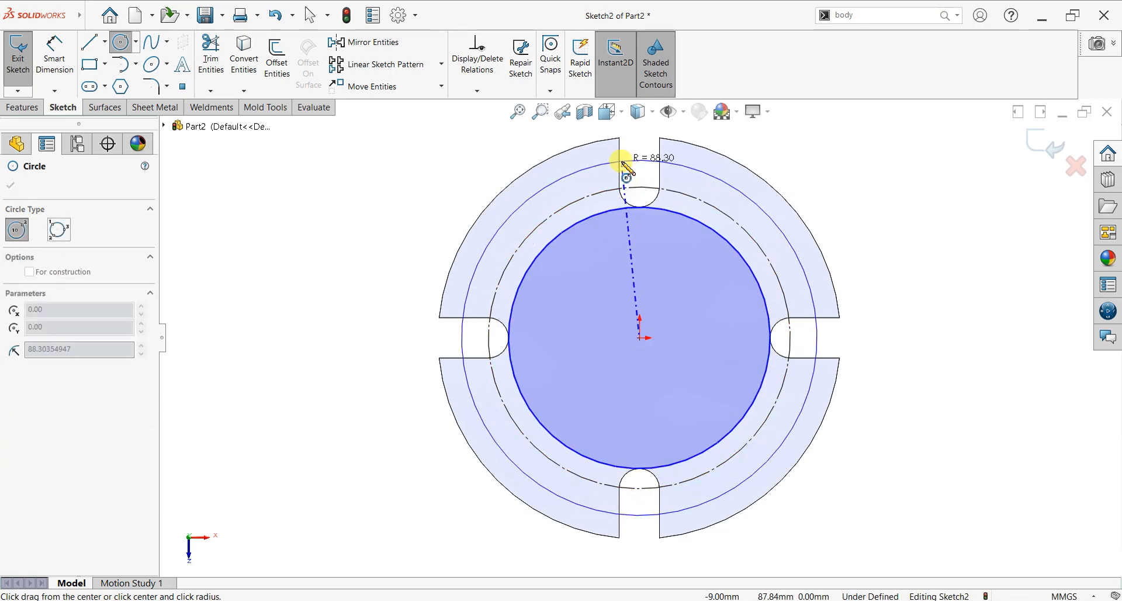
left_click(627, 158)
right_click(339, 173)
left_click(349, 170)
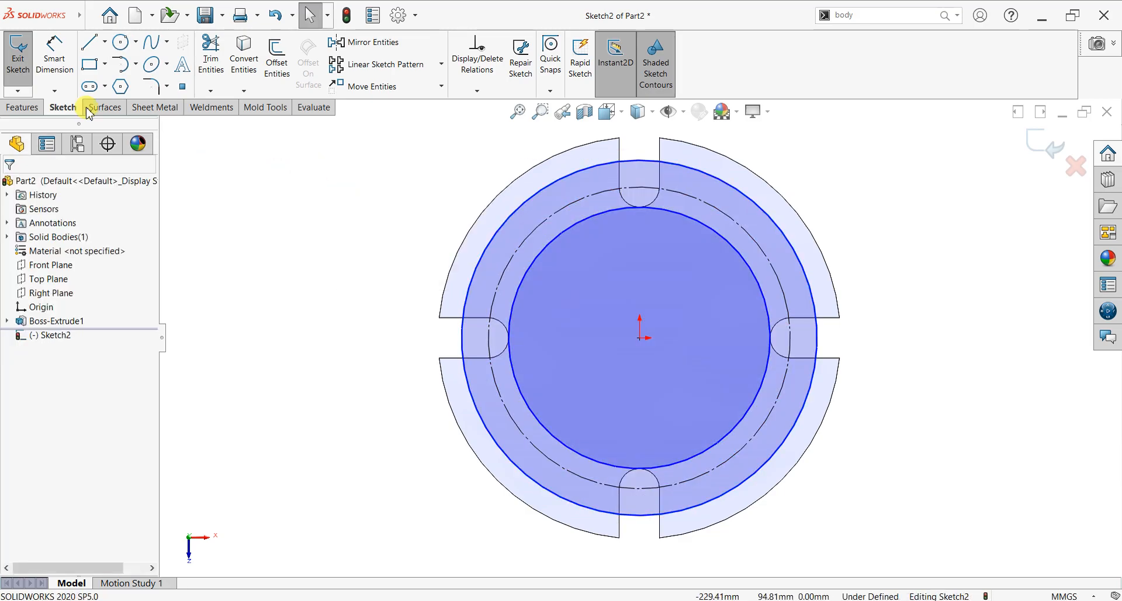
- Dimension the inner circle's diameter as 130 mm
left_click(54, 55)
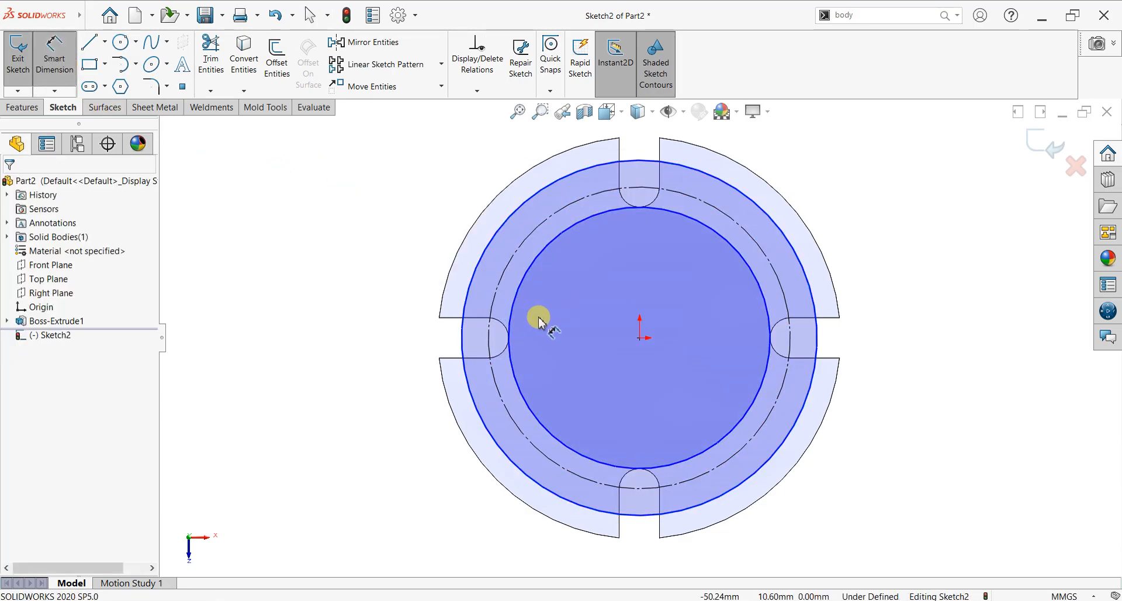
left_click(554, 248)
left_click(909, 343)
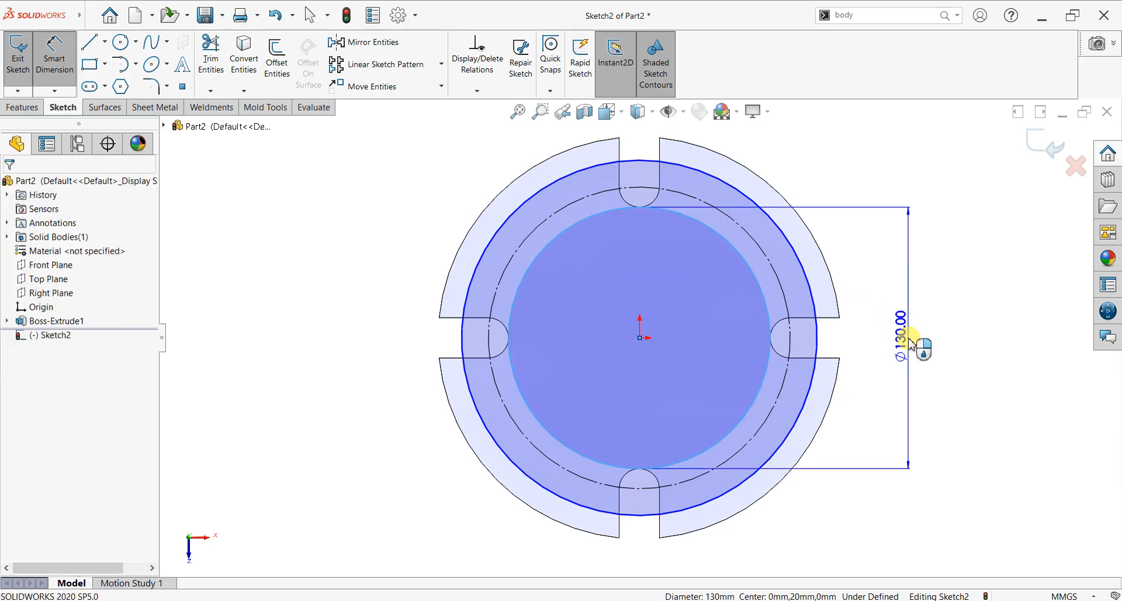
left_click(910, 343)
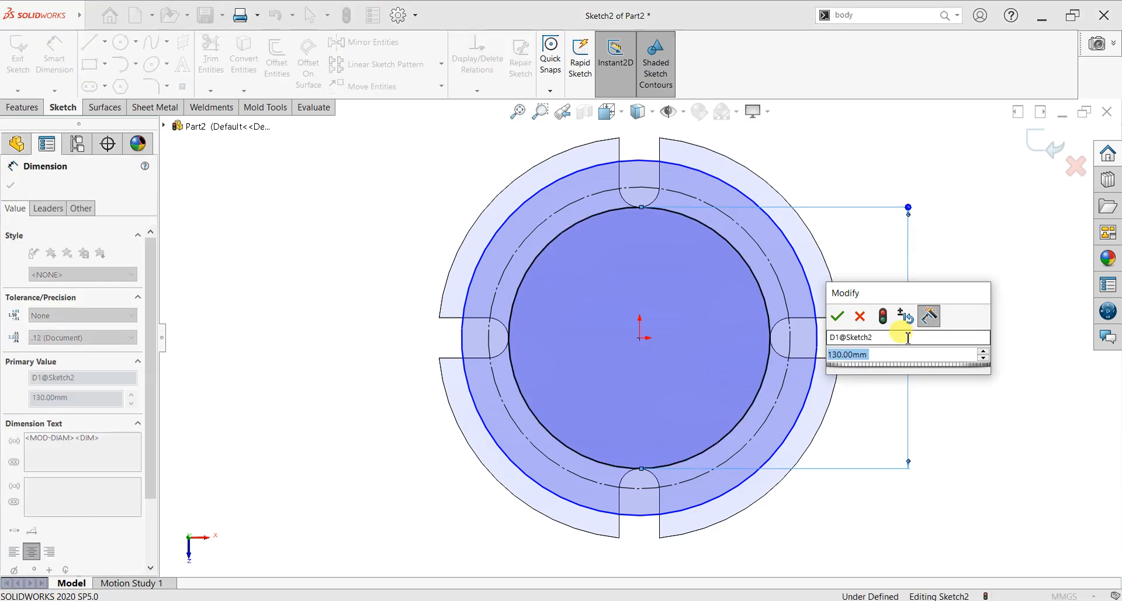
left_click(837, 318)
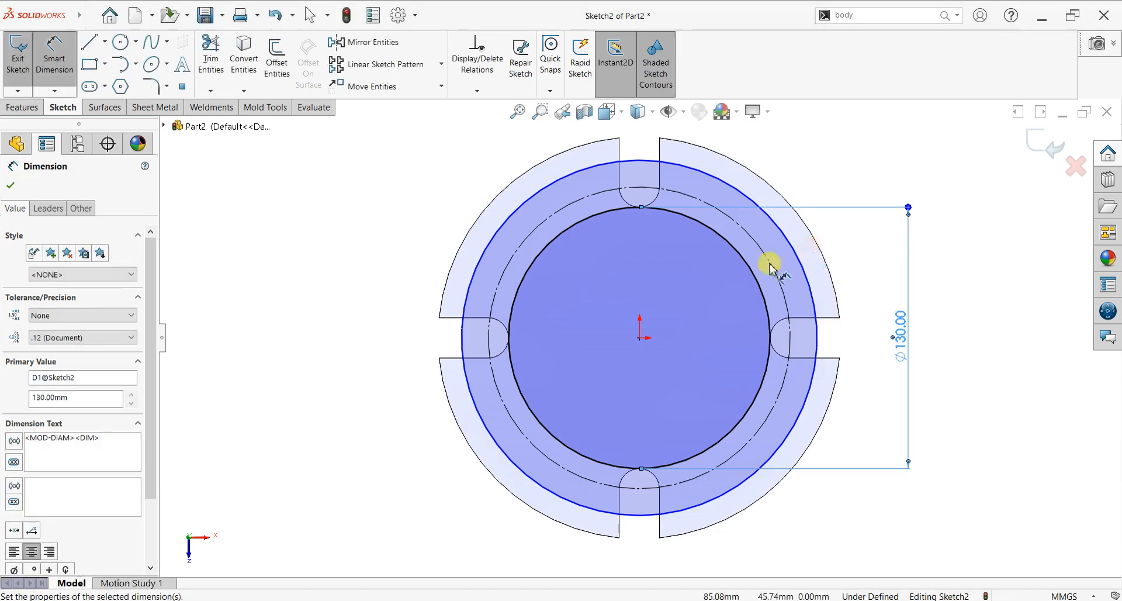
- Dimension the larger solid circle's diameter as 180 mm
left_click(442, 272)
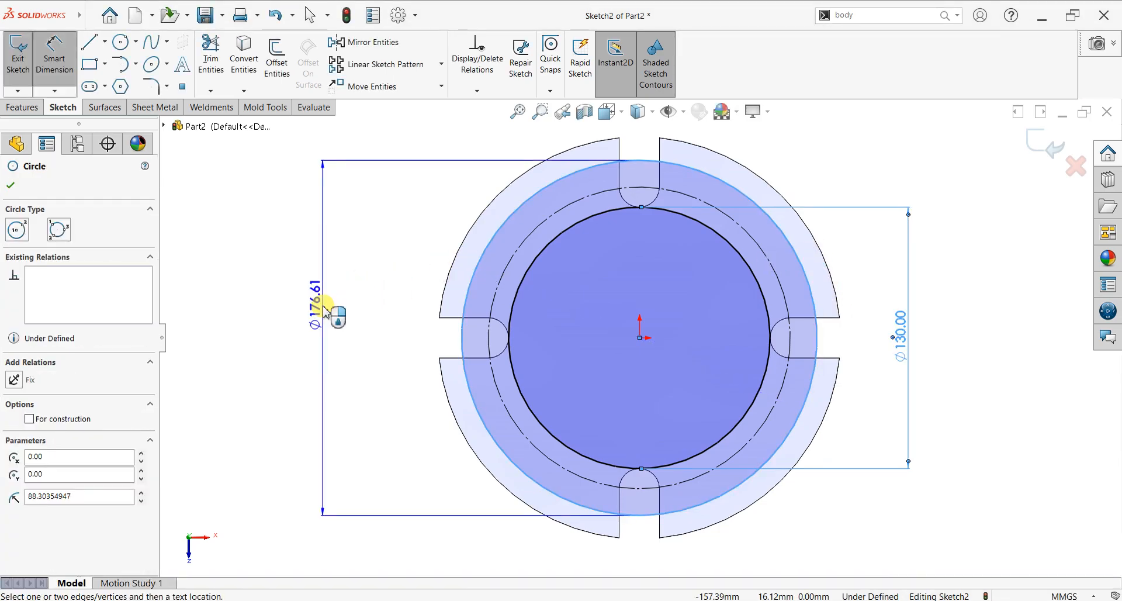
left_click(308, 380)
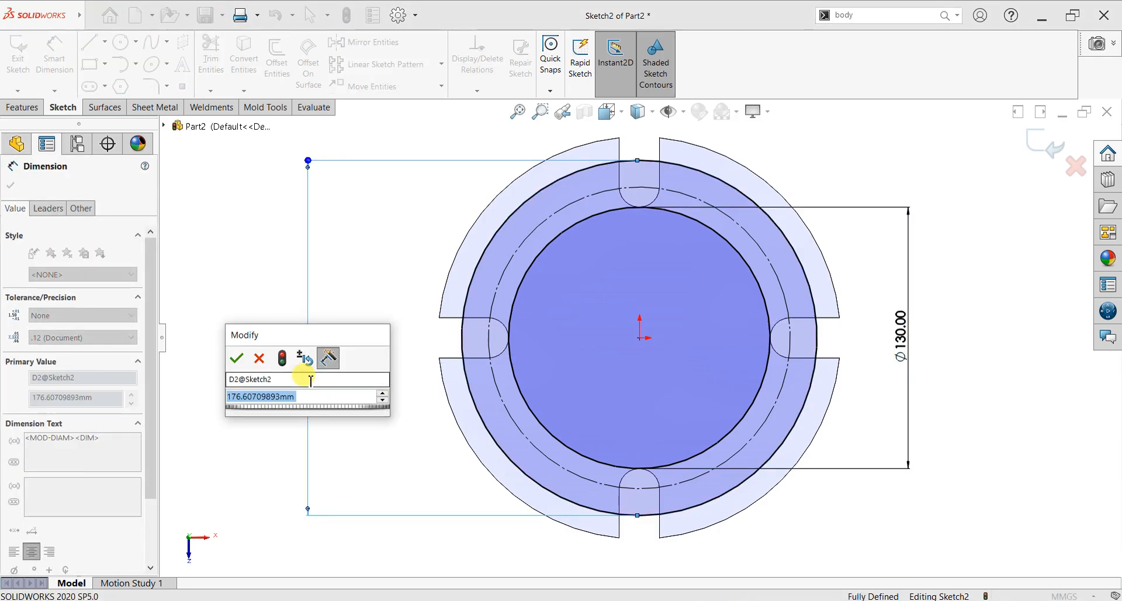
type("180")
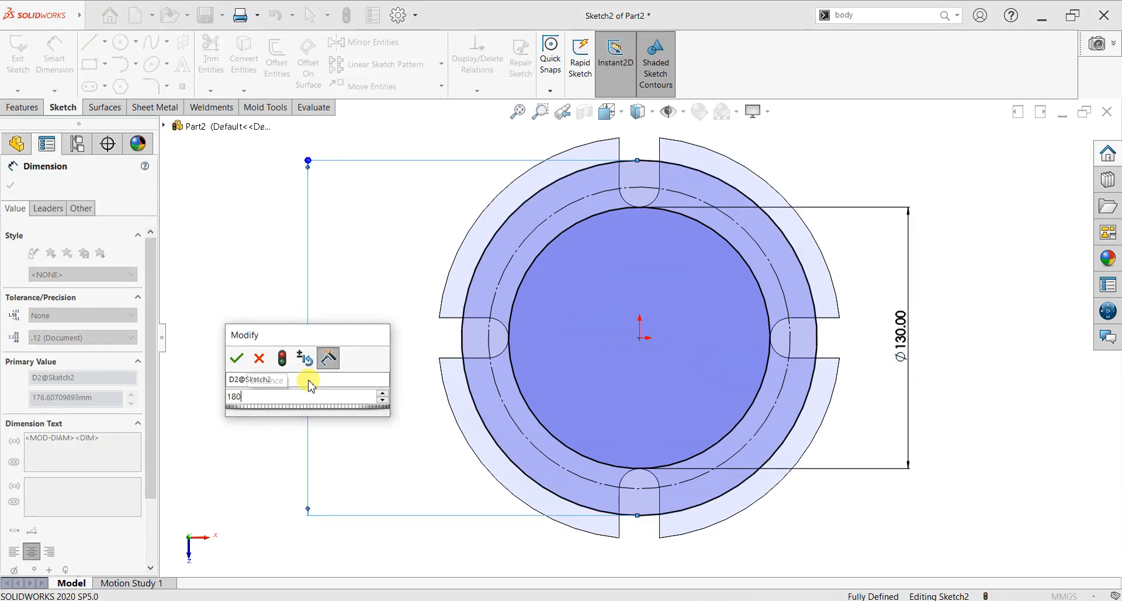
key("Escape")
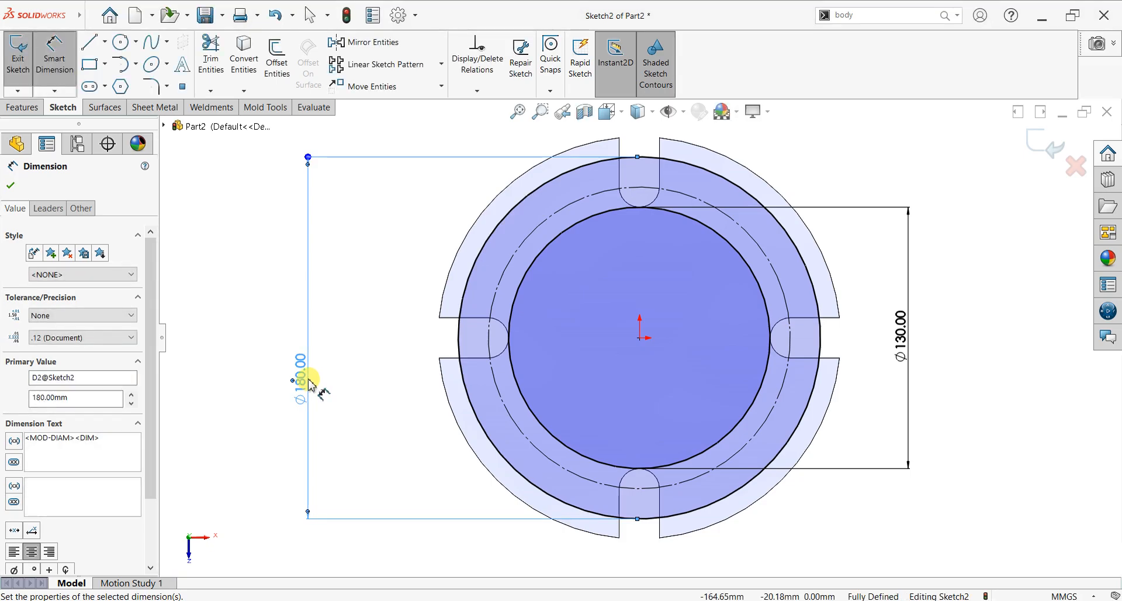
key("Escape")
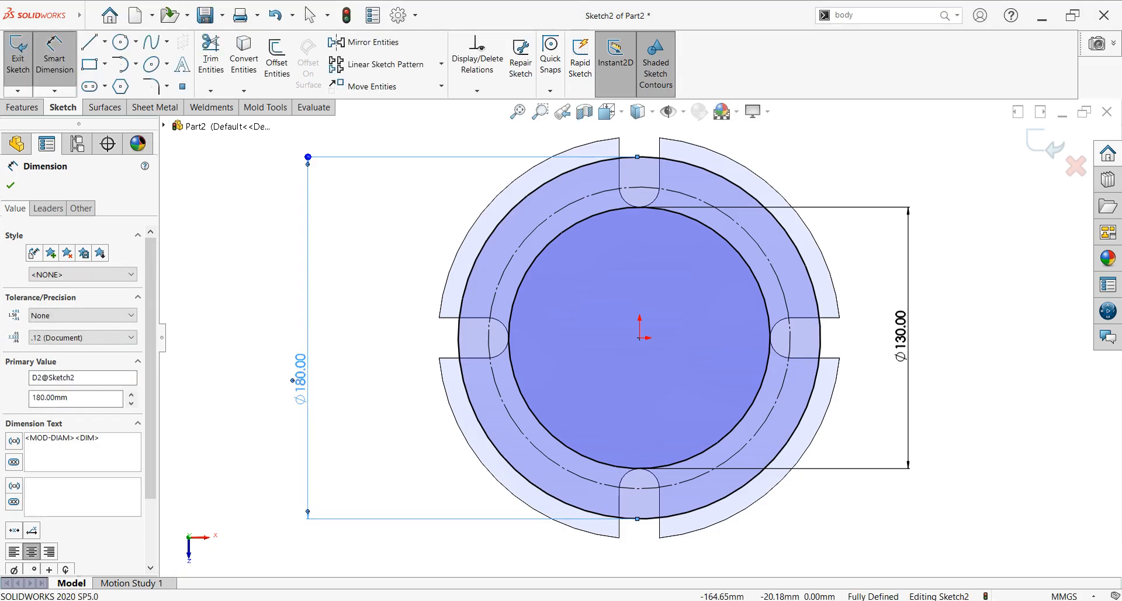
- Change the larger solid circle's diameter dimension to 170 mm
double_click(298, 369)
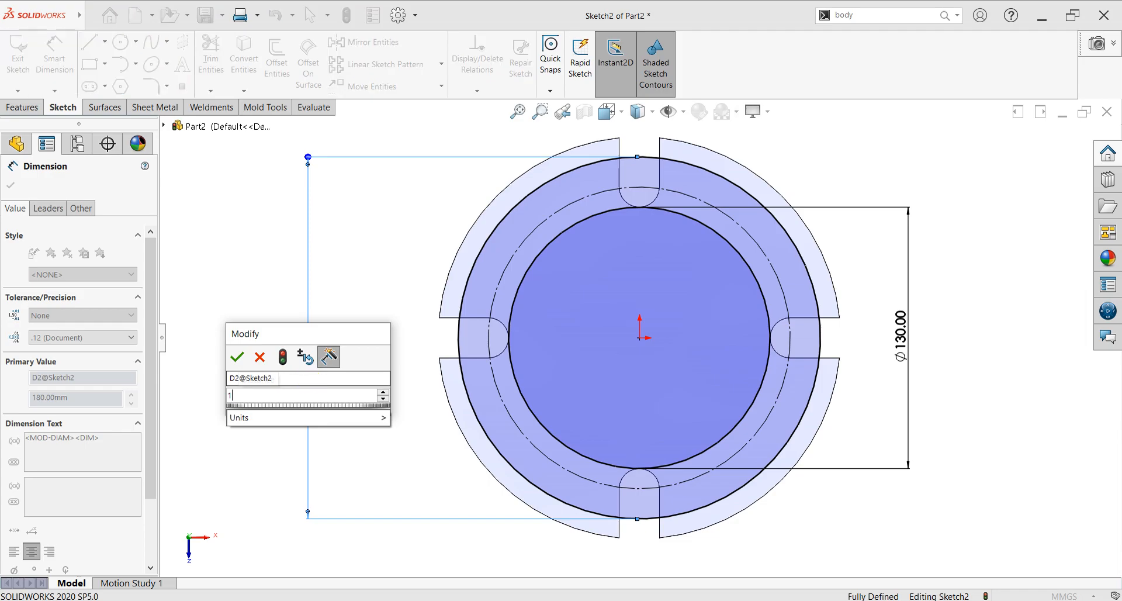
type("135")
key("Return")
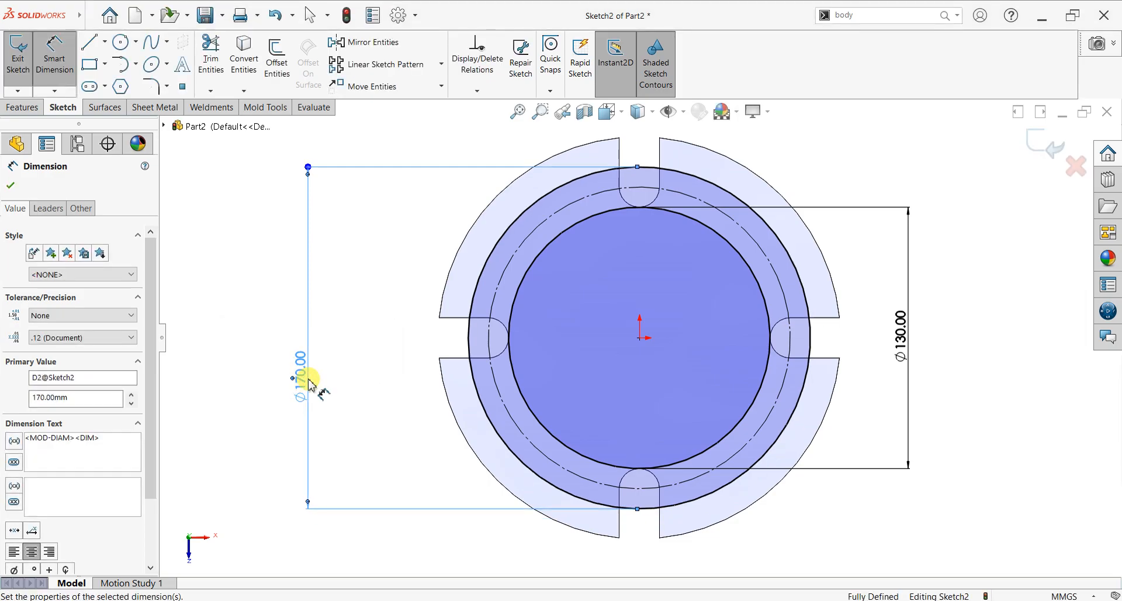
- Draw two lines from the origin to the 170 mm circle in the upper-right quadrant, at about 61° and 28° above horizontal
left_click(10, 186)
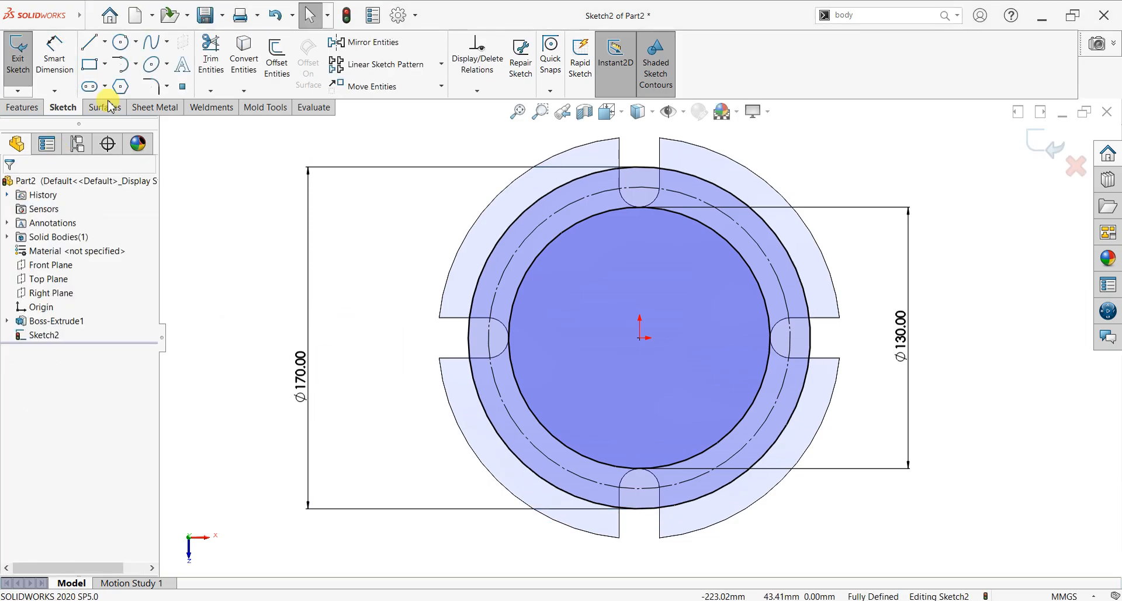
key("l")
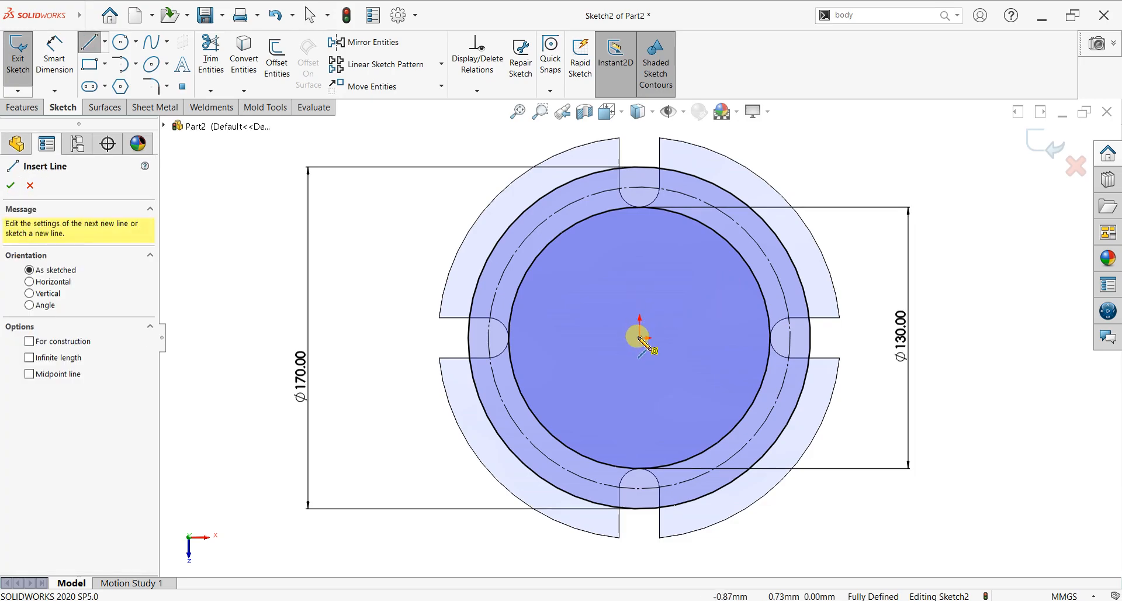
left_click(640, 338)
left_click(723, 188)
right_click(784, 157)
left_click(805, 164)
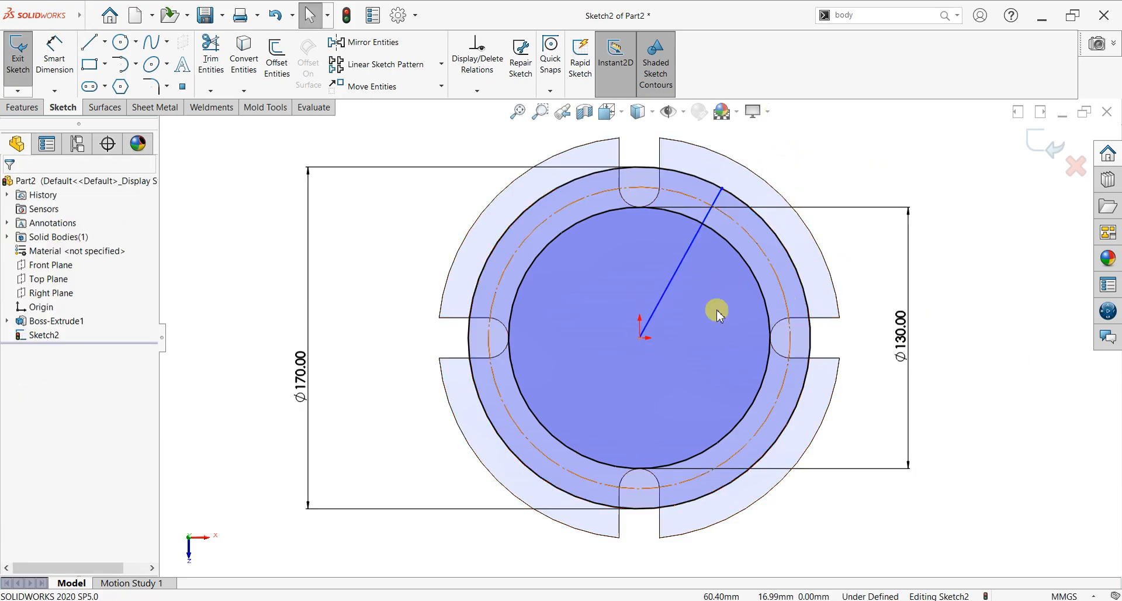
key("l")
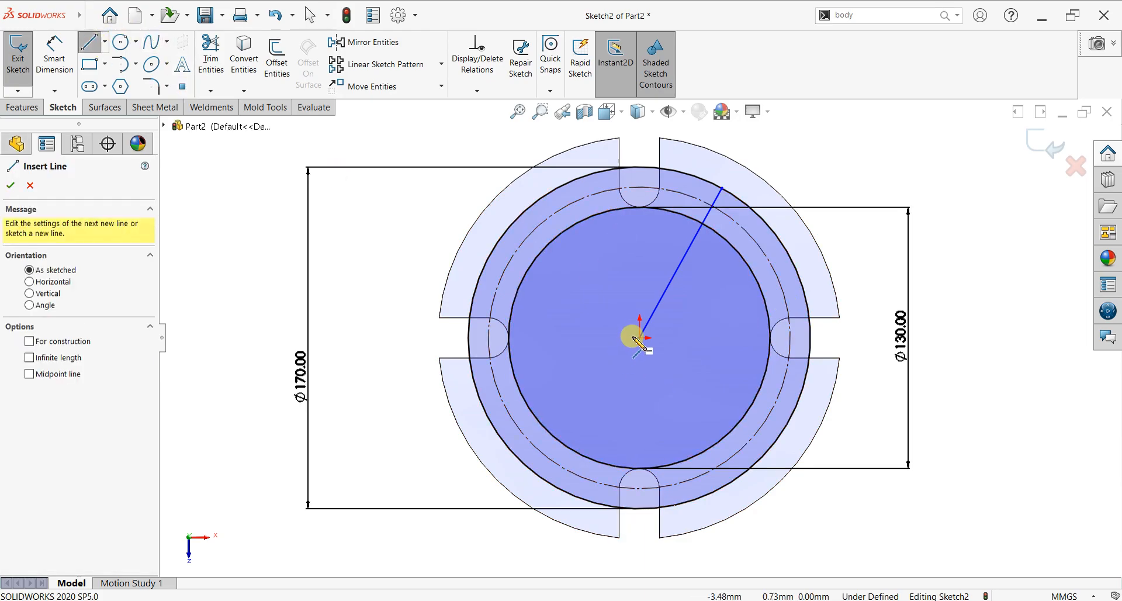
left_click(640, 337)
left_click(790, 258)
right_click(827, 171)
left_click(834, 176)
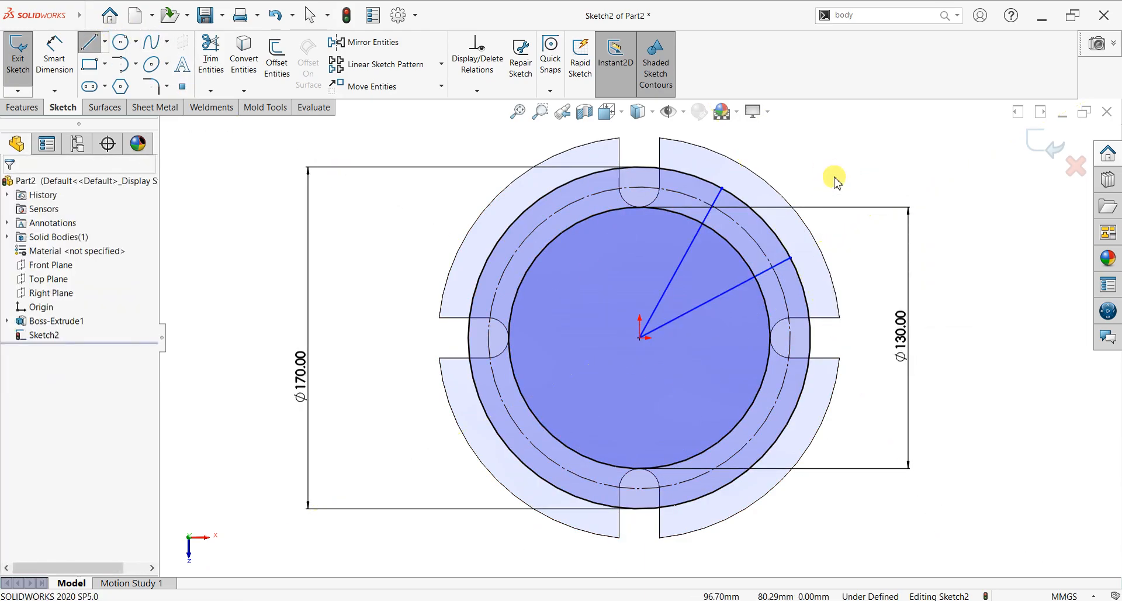
- Draw a horizontal centreline from the origin to the 130 mm circle beside the right-hand slot
left_click(105, 42)
key("l")
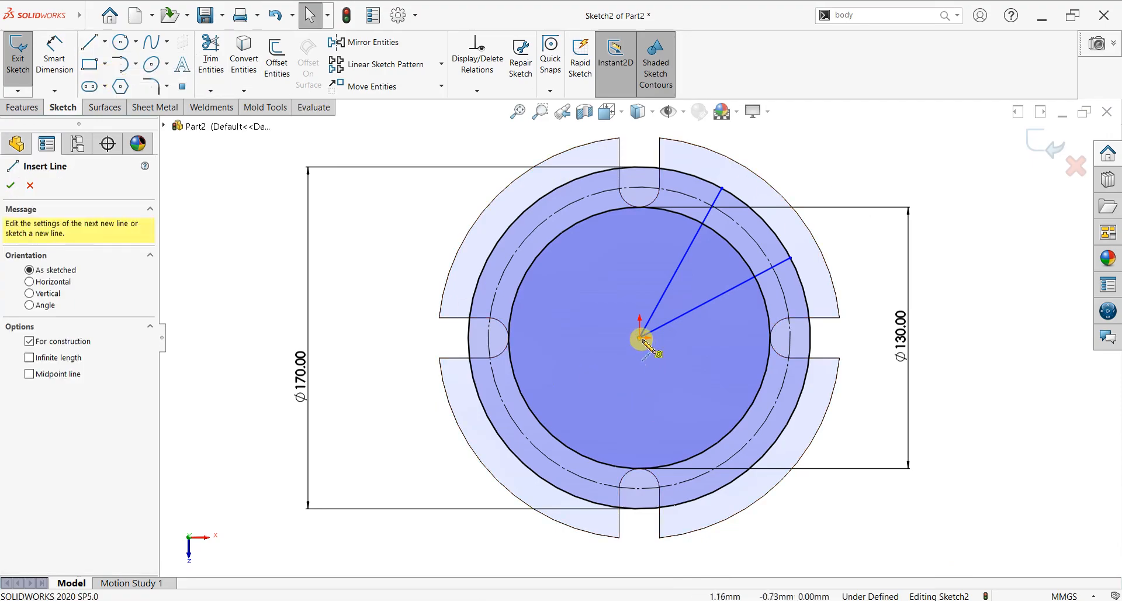
left_click(639, 337)
left_click(770, 338)
right_click(853, 248)
left_click(866, 255)
- Dimension the angle between the horizontal centreline and the lower radial line as 20°
left_click(54, 53)
left_click(686, 316)
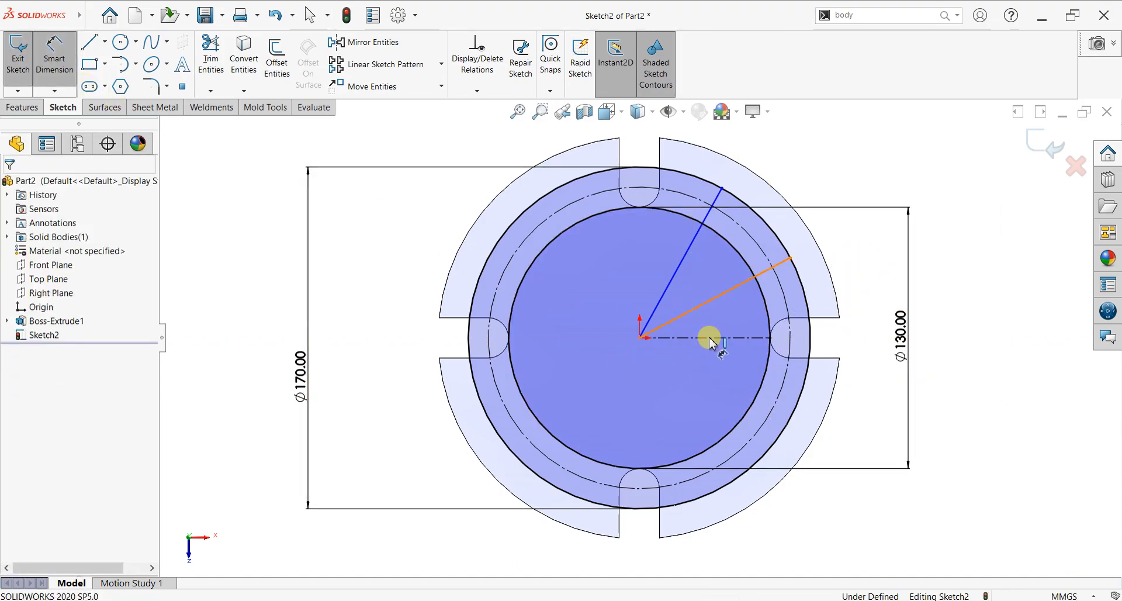
left_click(710, 337)
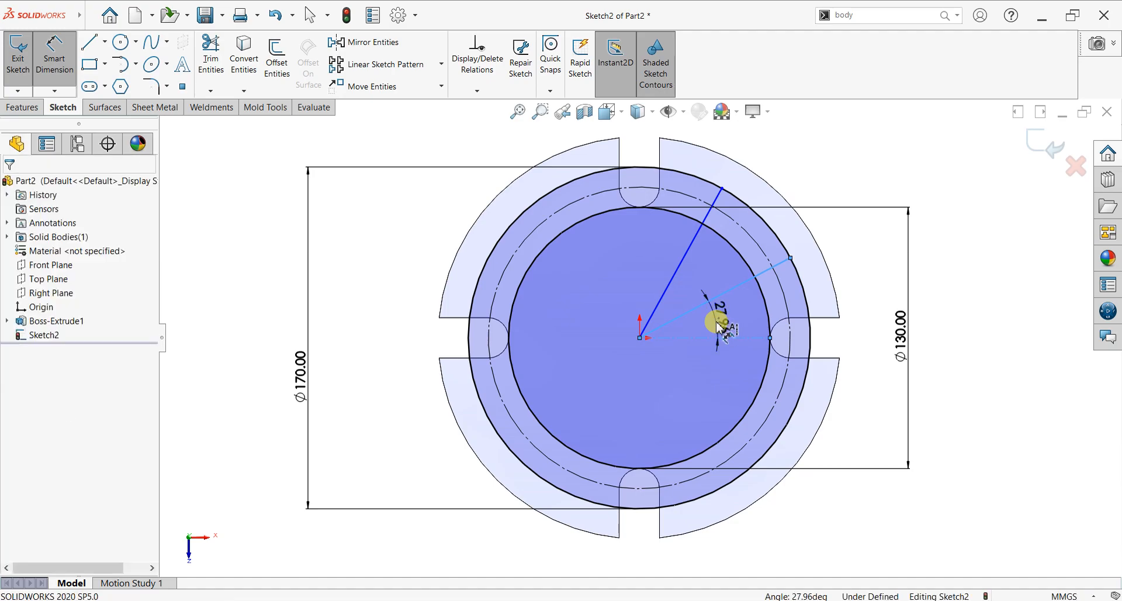
left_click(716, 324)
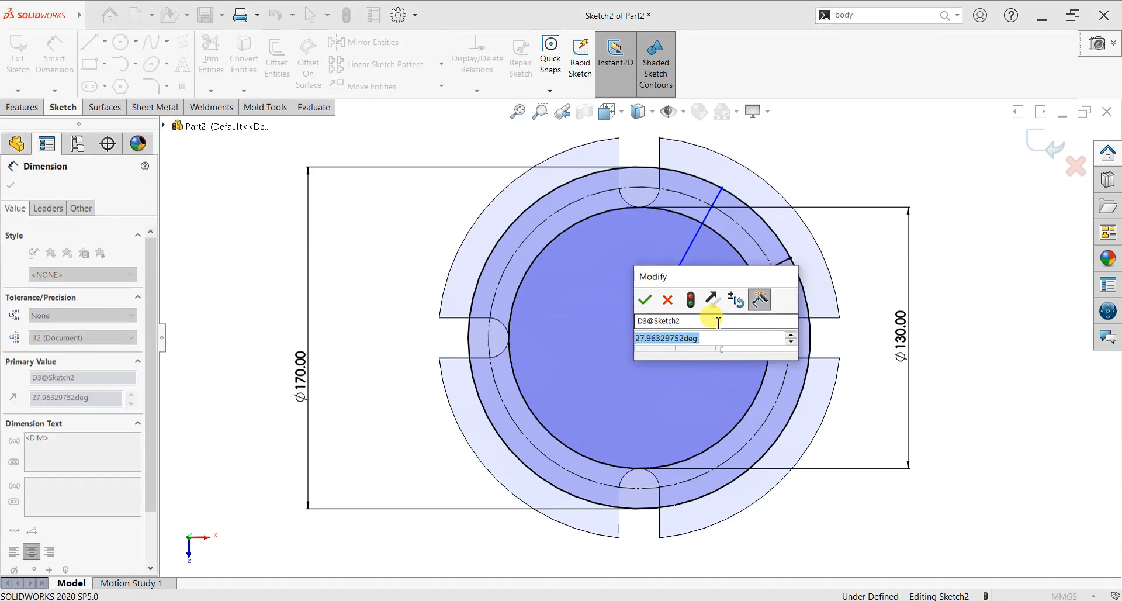
type("20")
key("Return")
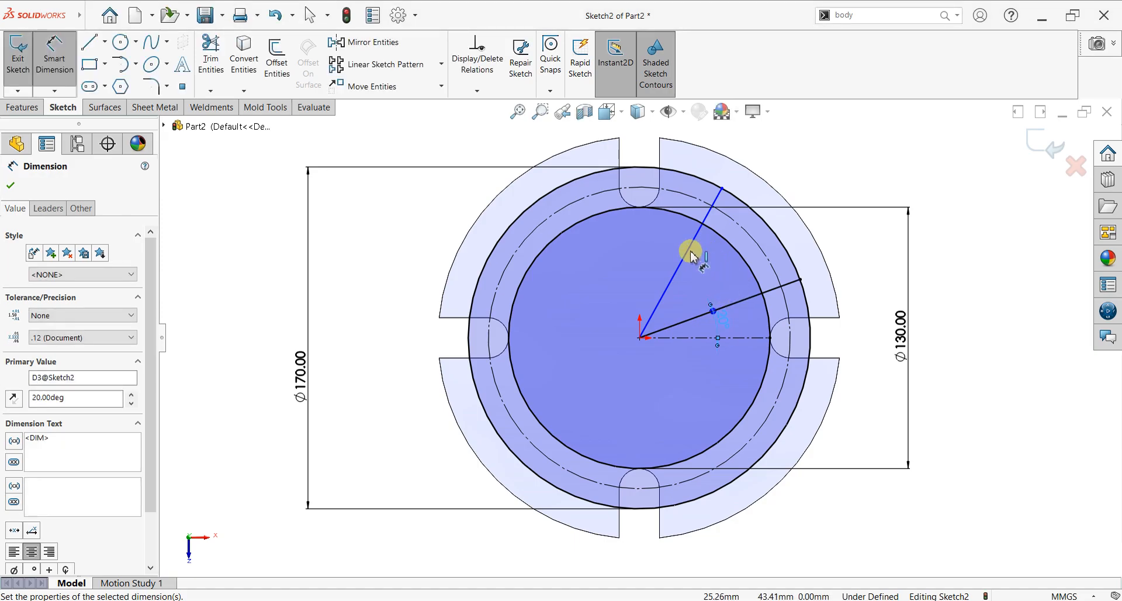
left_click(11, 187)
- Draw a vertical centreline from the origin up to the 130 mm circle at the upper slot's end
left_click(104, 42)
left_click(111, 69)
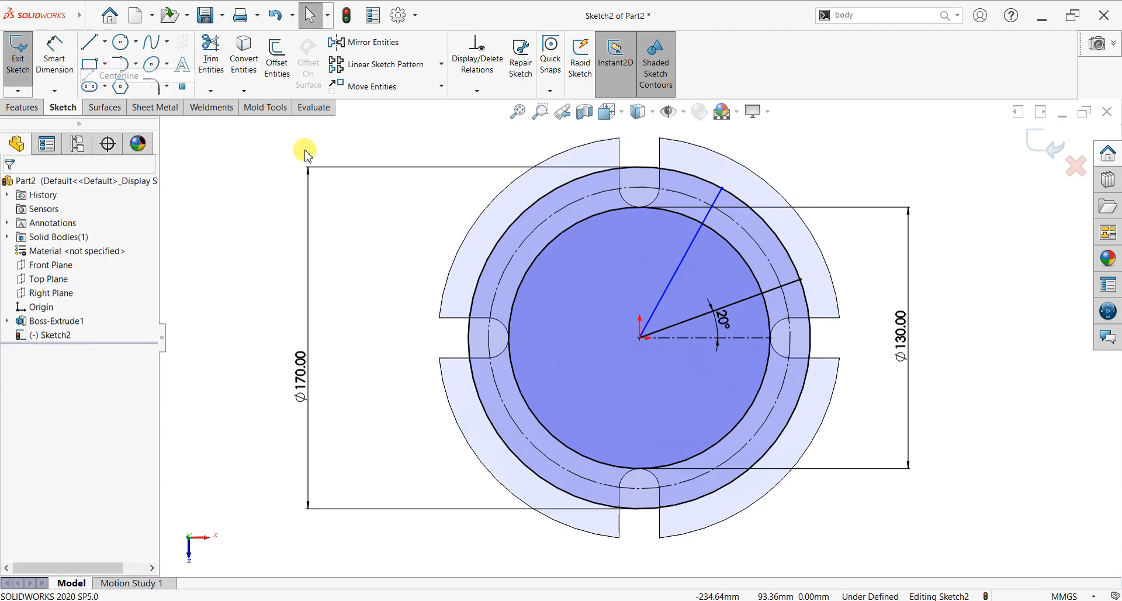
left_click(641, 337)
left_click(639, 208)
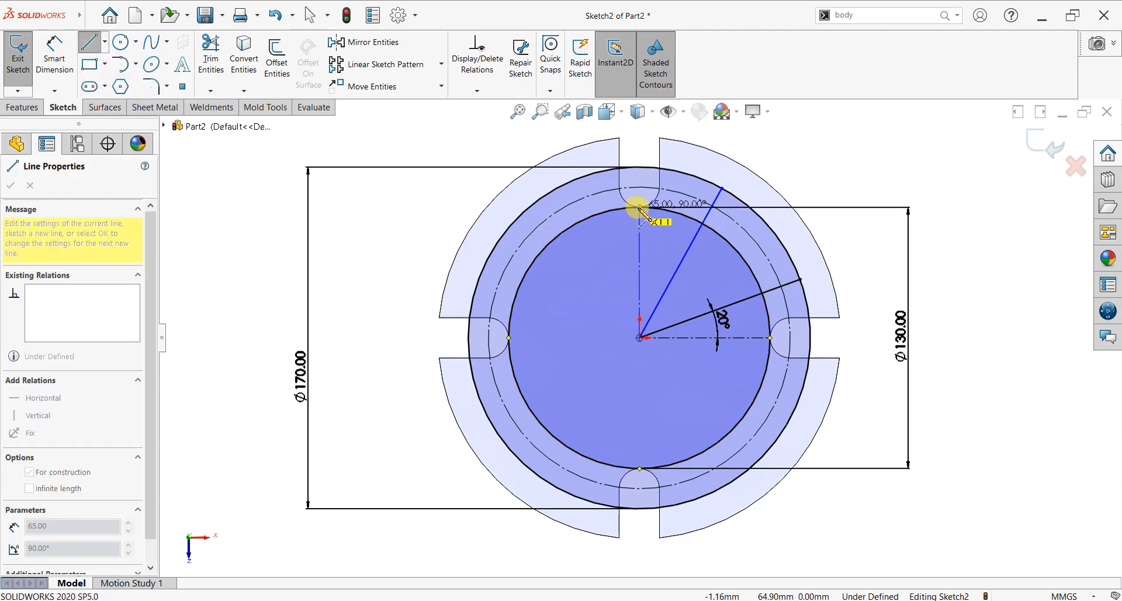
right_click(558, 272)
left_click(574, 280)
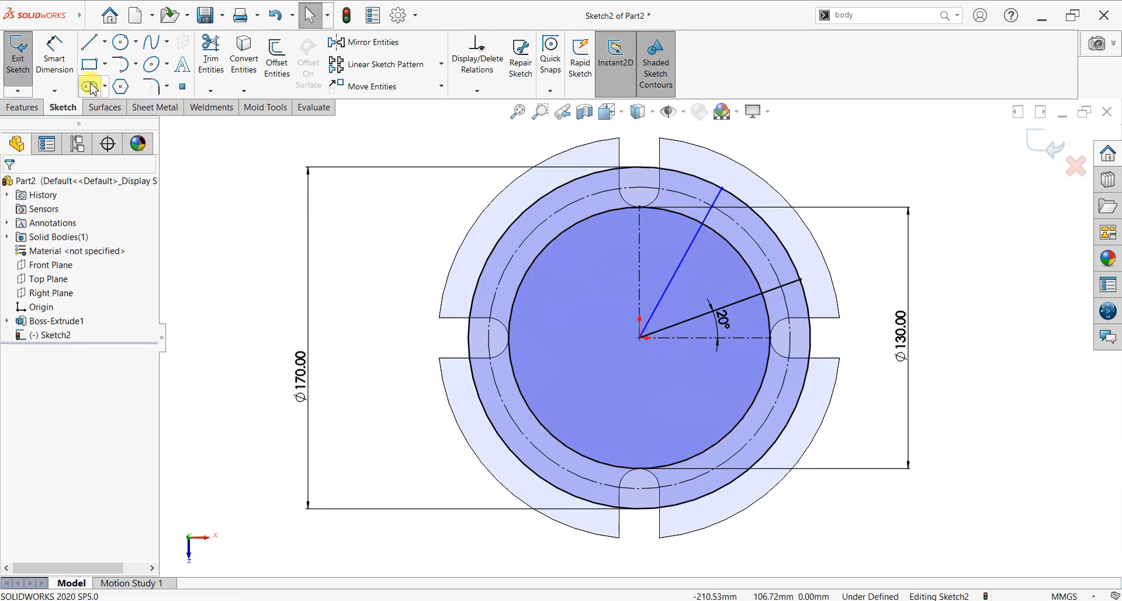
- Dimension the angle between the vertical centreline and the upper radial line as 20°
left_click(55, 58)
left_click(639, 255)
left_click(676, 269)
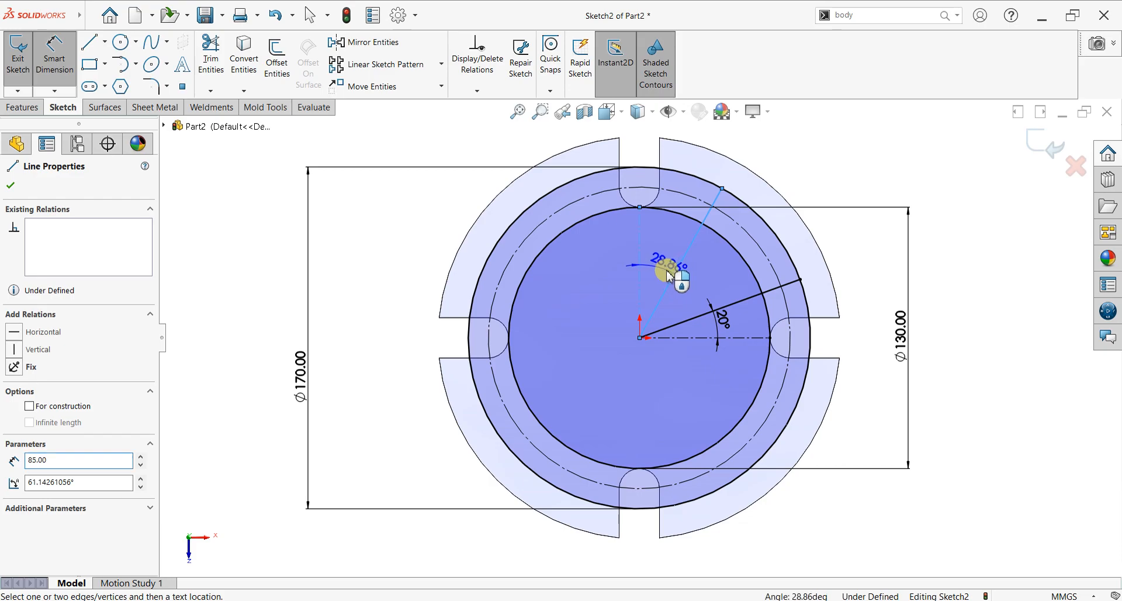
left_click(670, 274)
type("20")
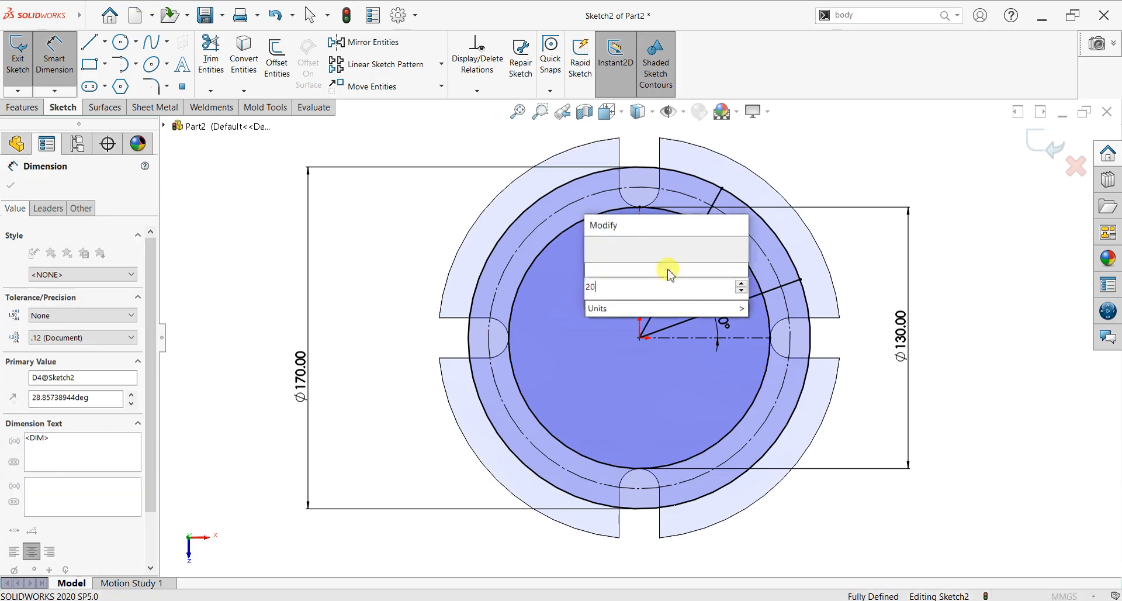
key("Return")
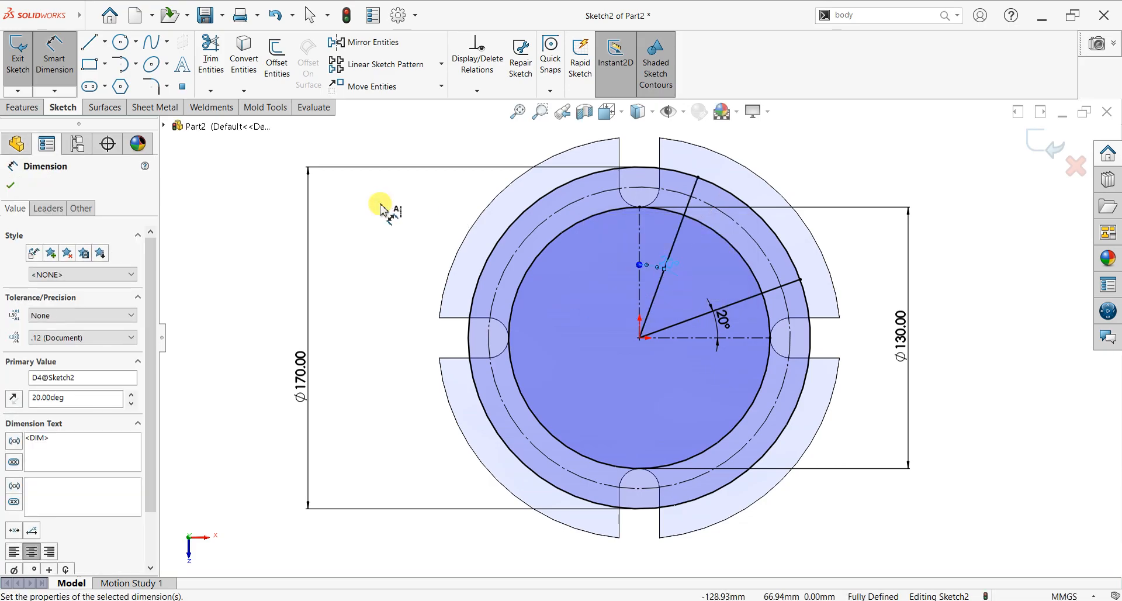
left_click(12, 186)
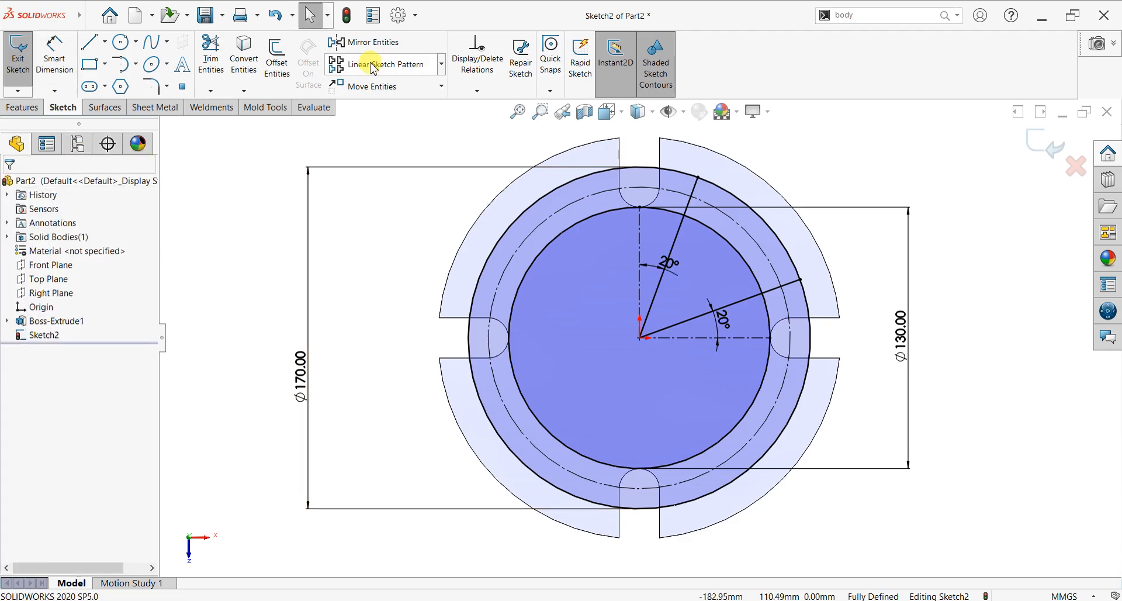
- Trim the circles, radial lines and centrelines so that only the closed ring segment between the two radial lines remains
left_click(222, 63)
left_click_drag(658, 157, 665, 217)
left_click_drag(569, 193, 571, 272)
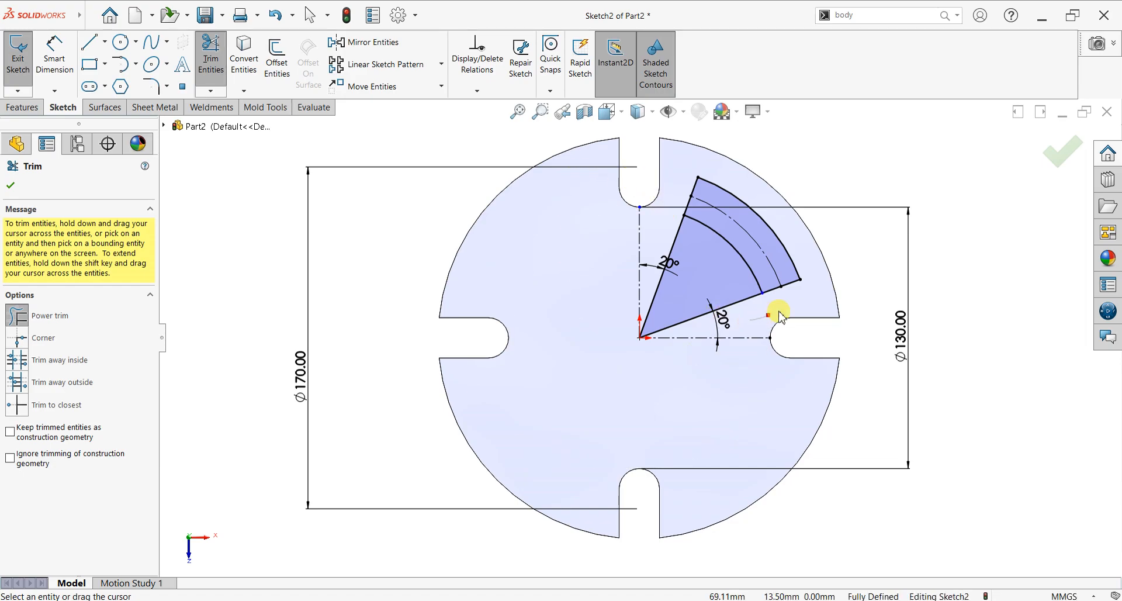
left_click_drag(771, 321, 617, 258)
left_click_drag(712, 347, 710, 349)
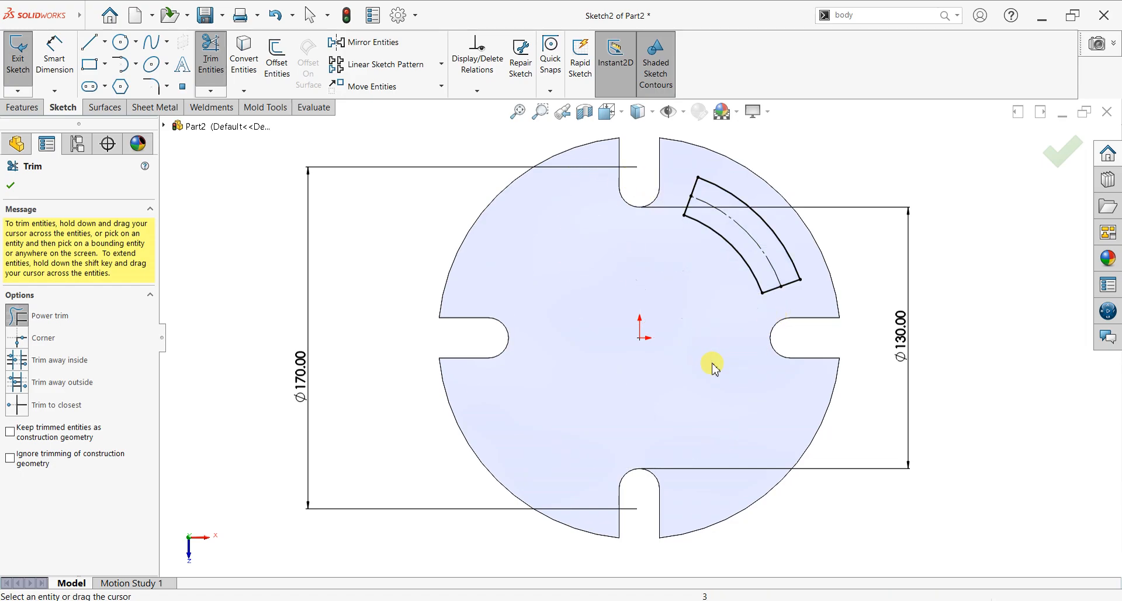
left_click(10, 185)
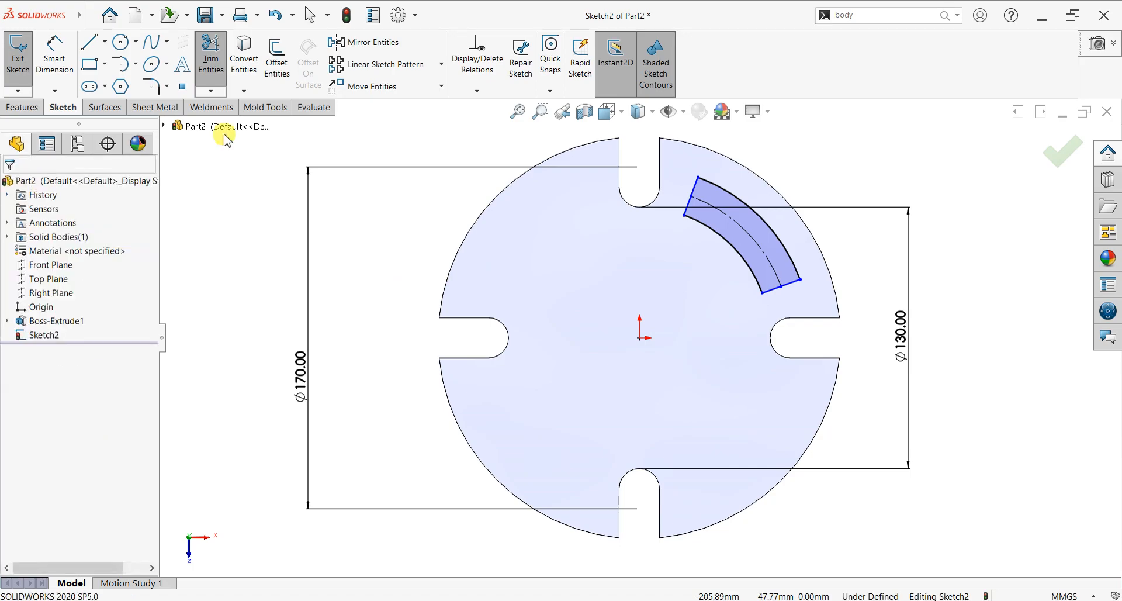
- Create a circular sketch pattern of the ring segment about the origin with 4 equally spaced instances over 360°
left_click(441, 64)
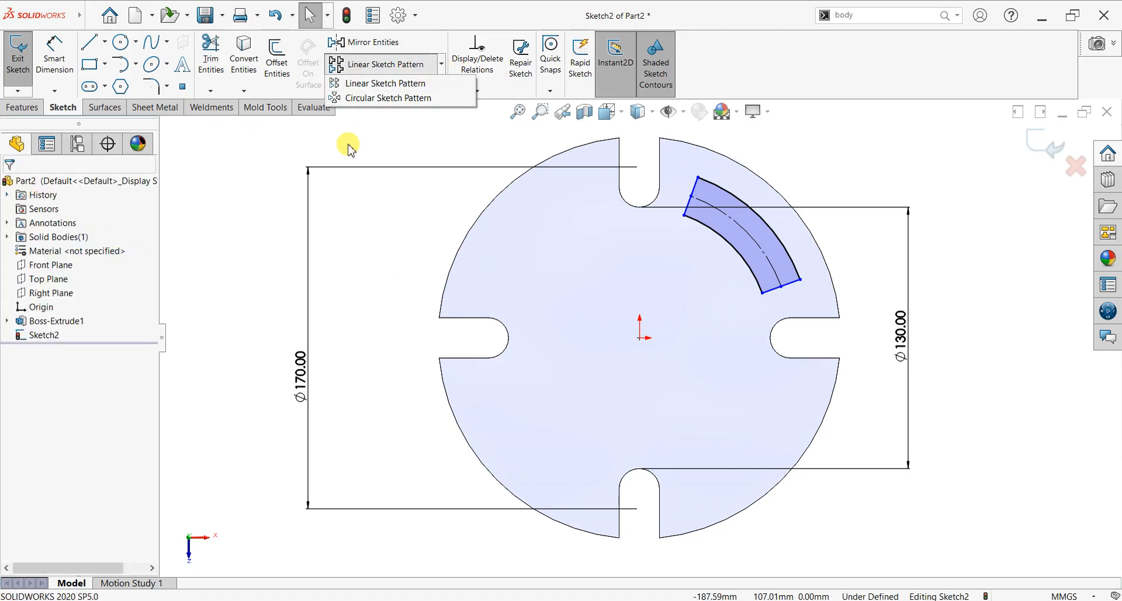
left_click(362, 98)
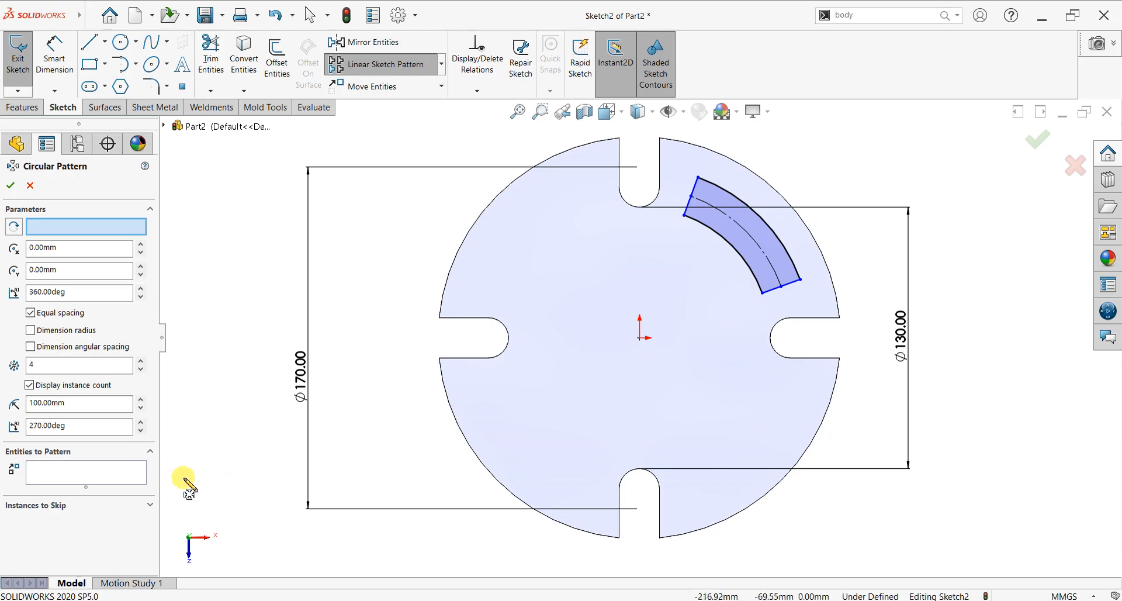
left_click(113, 478)
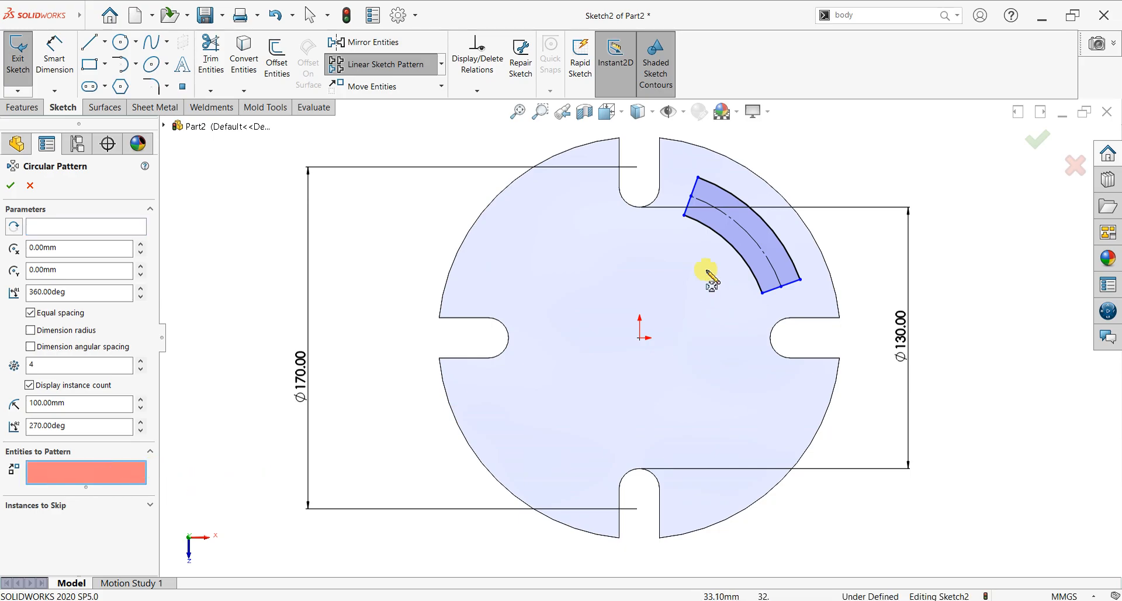
left_click(728, 235)
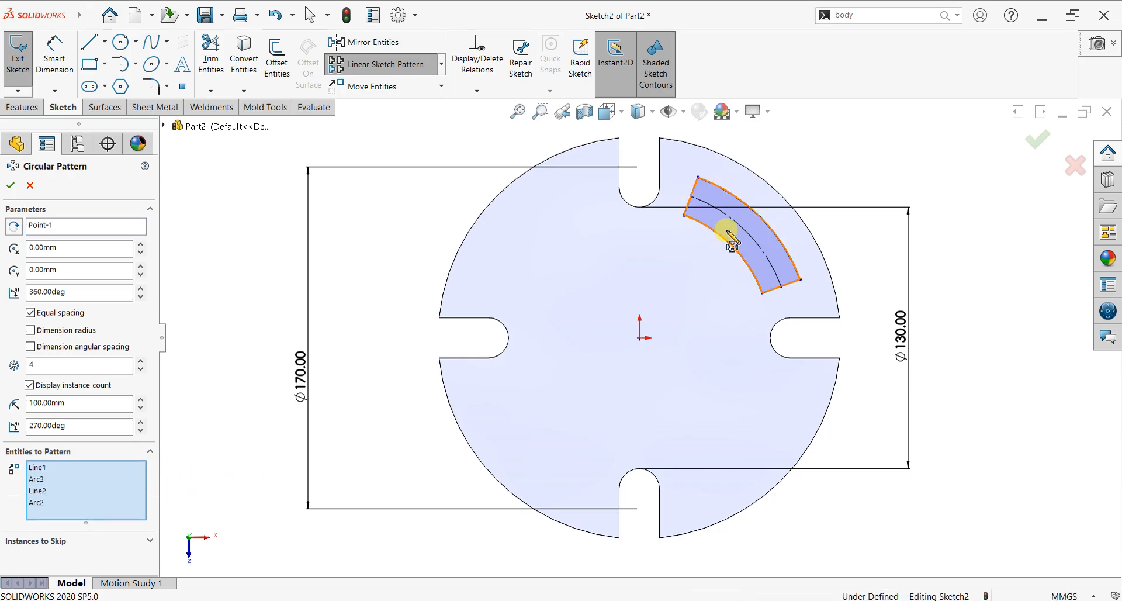
left_click(11, 186)
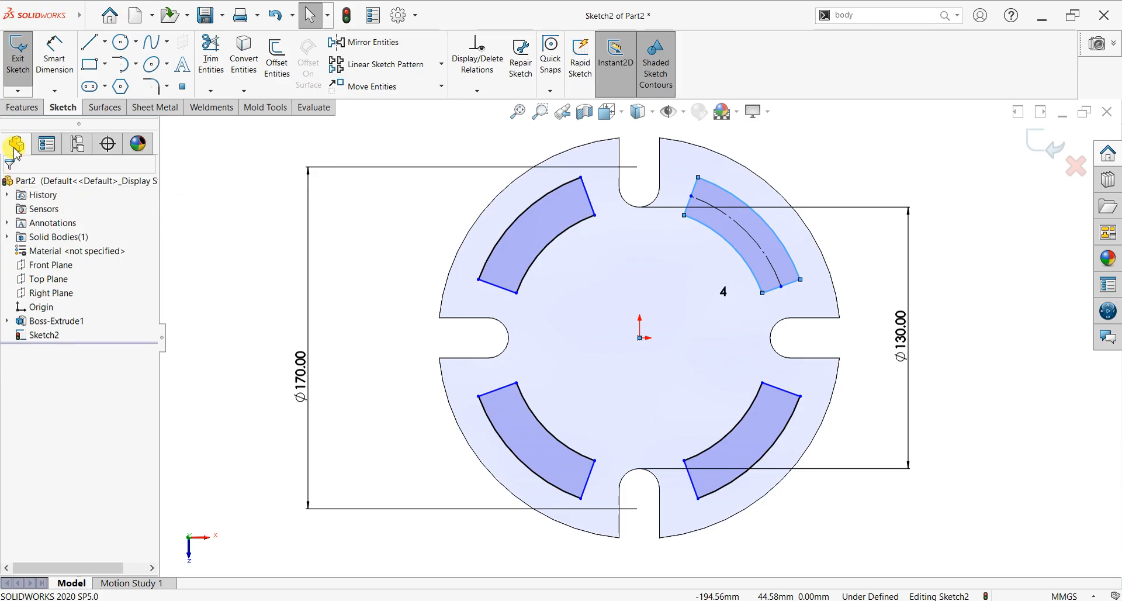
- Extrude the four ring segments upward from the disc as a blind boss 60 mm deep, merged with the body
left_click(19, 108)
left_click(34, 73)
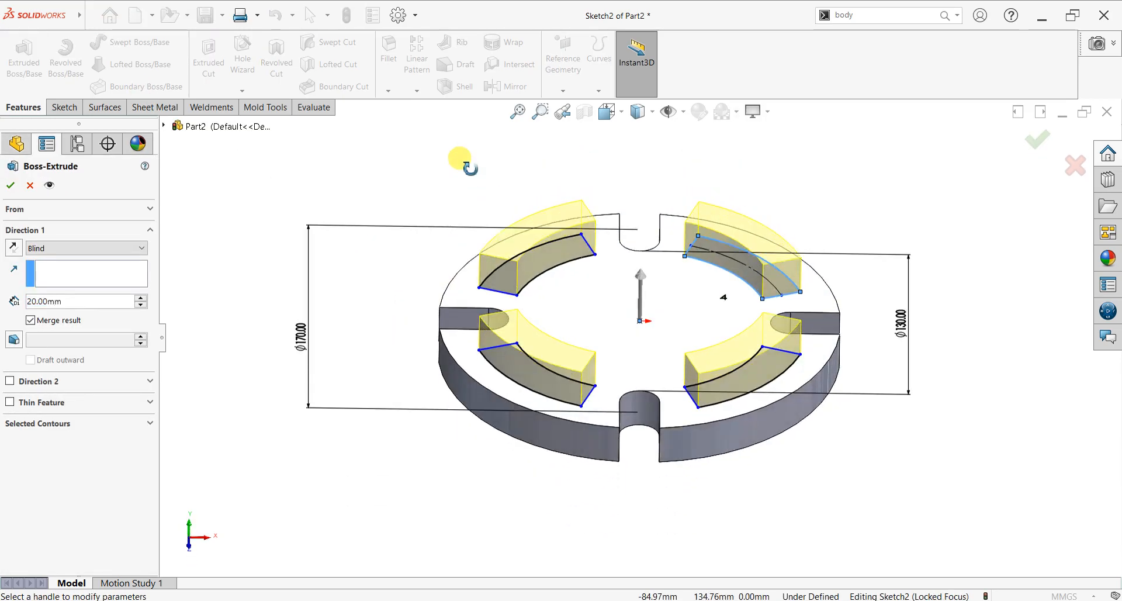
left_click(52, 301)
type("5000")
key("Return")
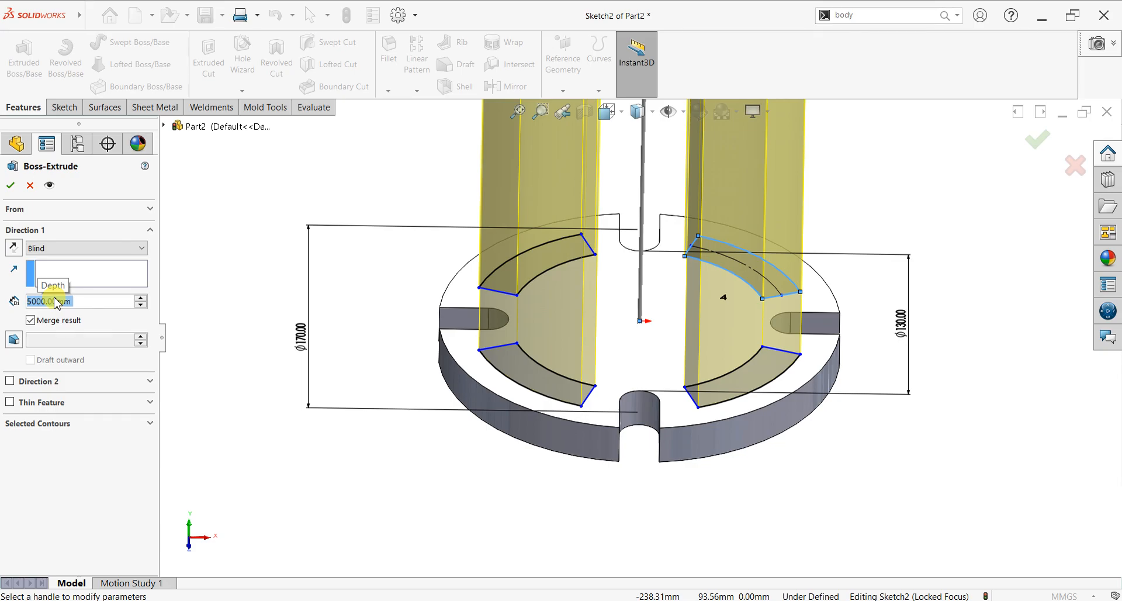
type("50")
key("Return")
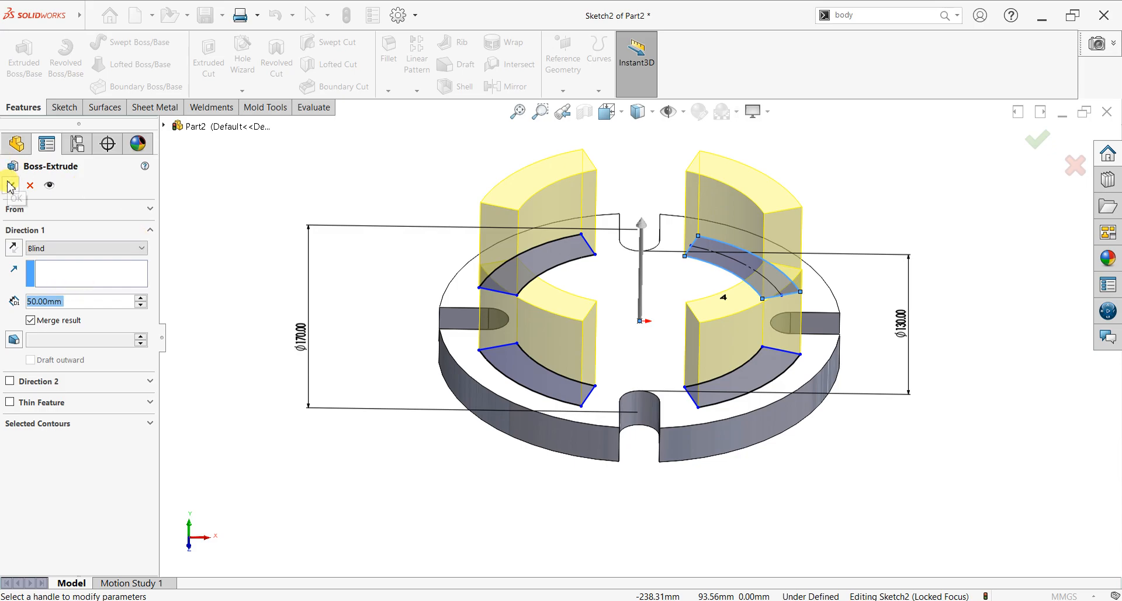
type("60")
key("Return")
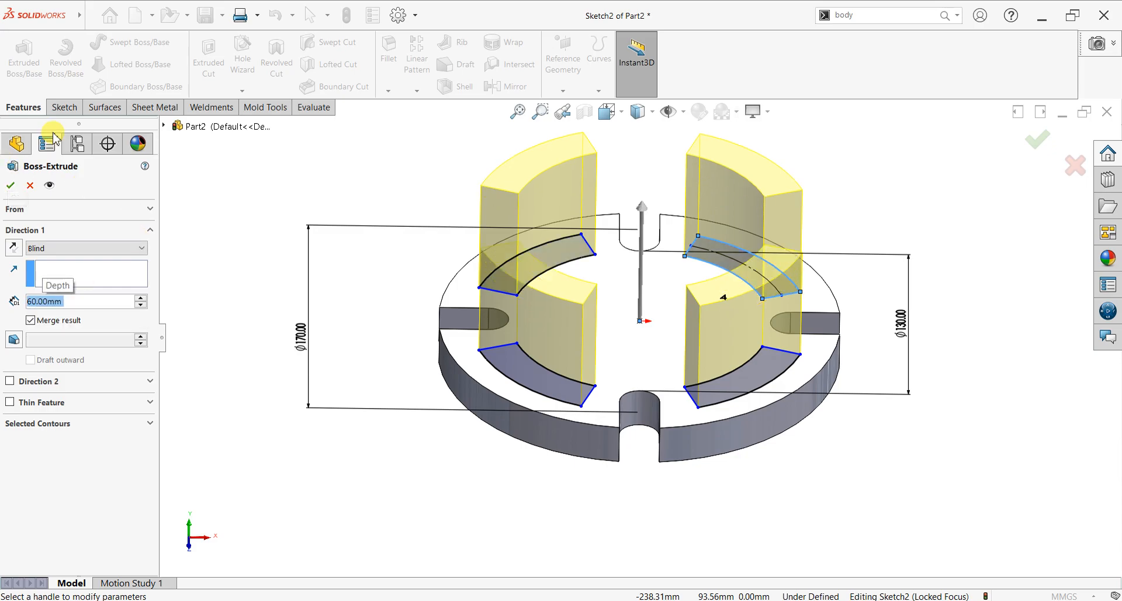
left_click(10, 185)
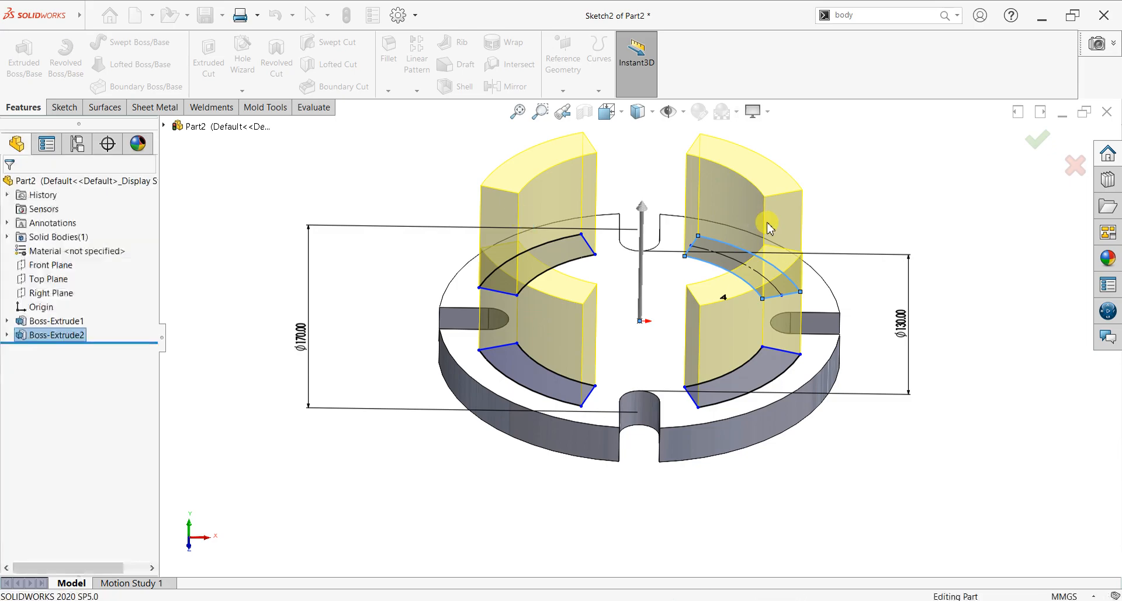
left_click(877, 210)
- Start a sketch on the top face of a raised ring segment and draw a 65 mm radius circle centred on the origin
mouse_move(907, 302)
middle_mouse_down()
mouse_move(824, 366)
mouse_move(888, 331)
mouse_move(865, 327)
middle_mouse_up()
left_click(543, 301)
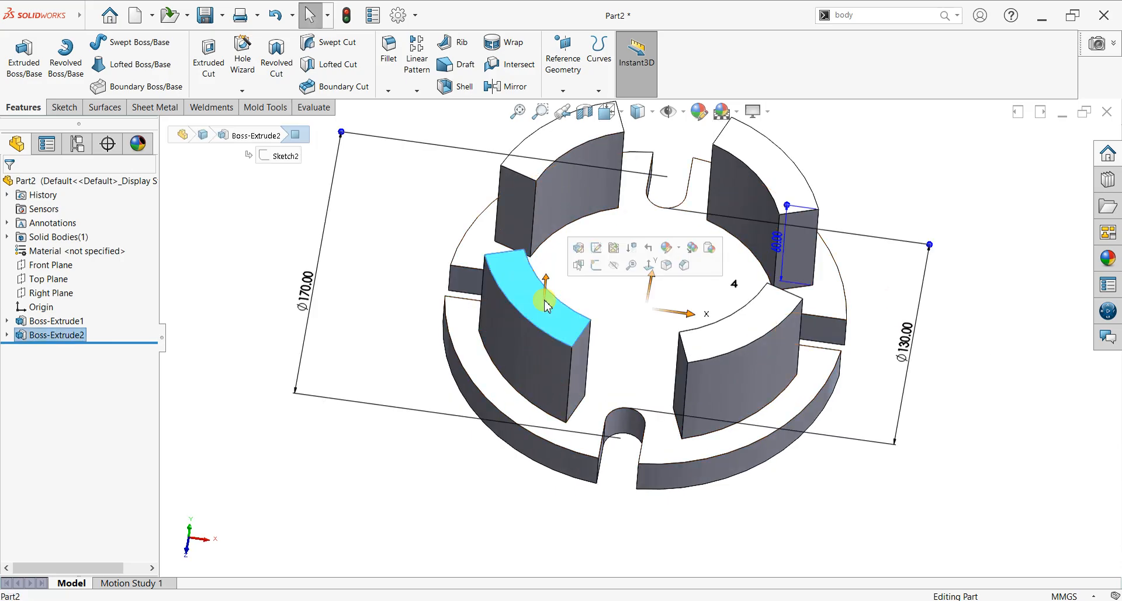
key("ctrl+8")
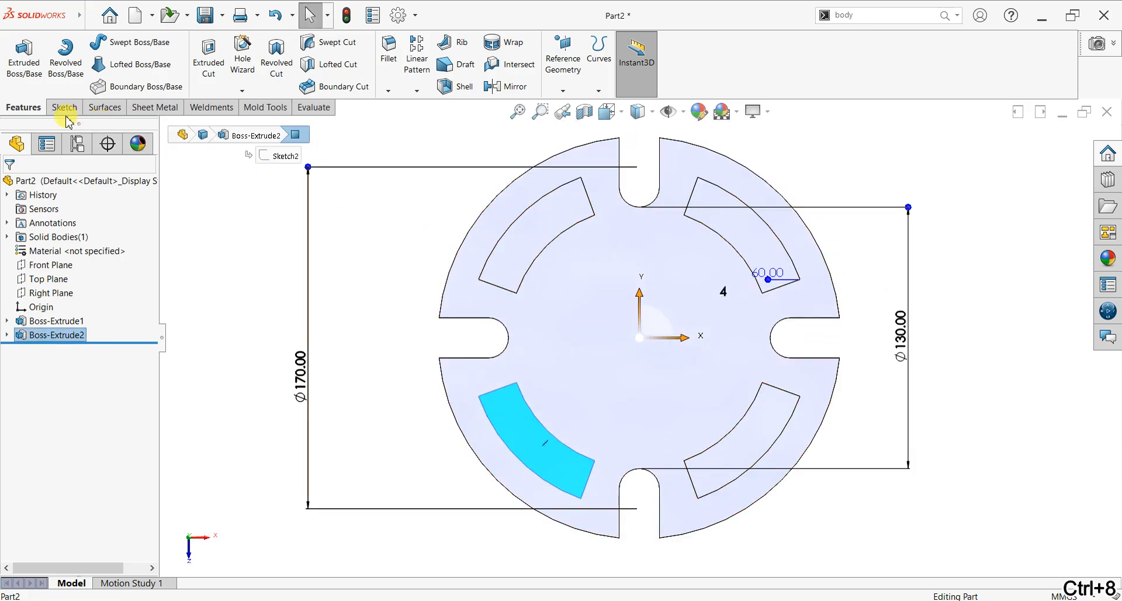
left_click(67, 116)
left_click(18, 55)
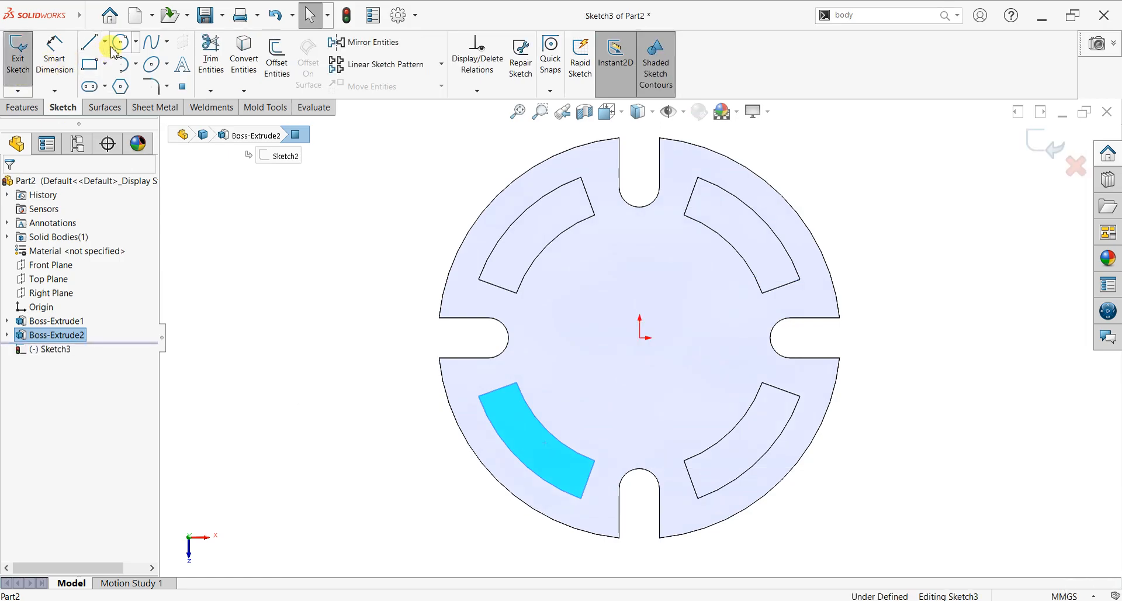
left_click(640, 337)
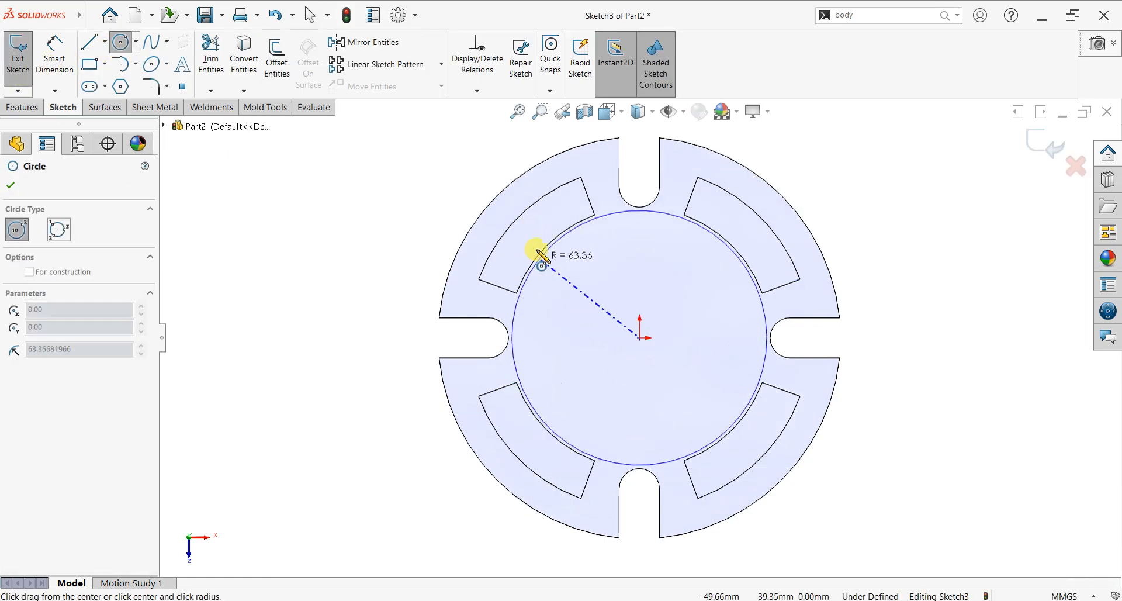
left_click(548, 253)
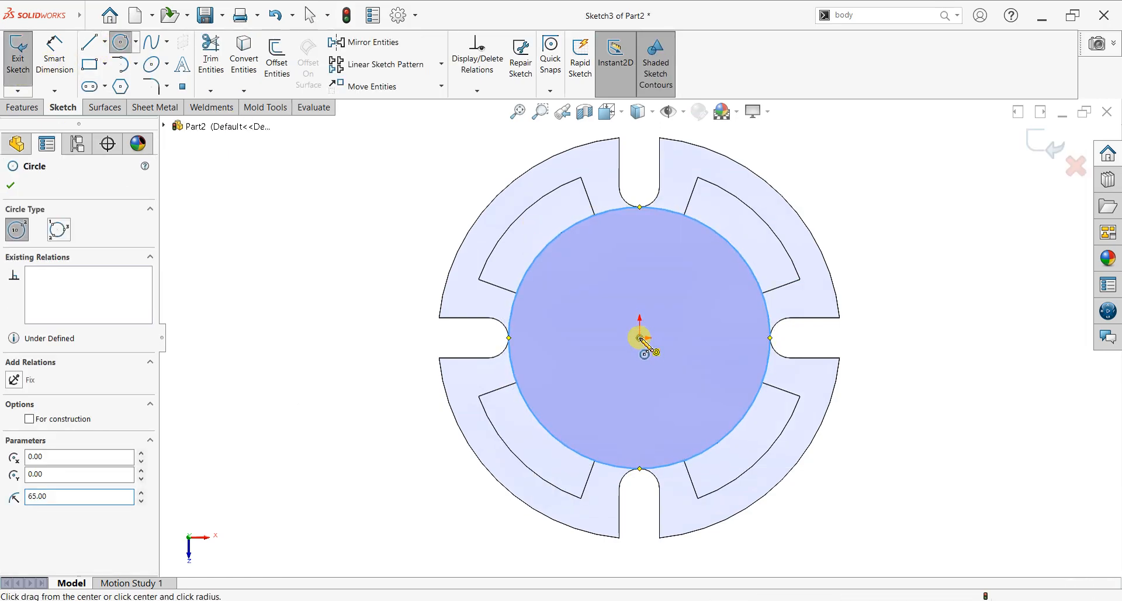
- Draw an 85 mm radius circle centred on the origin, matching the outer edge of the raised ring segments
left_click(640, 337)
left_click(538, 202)
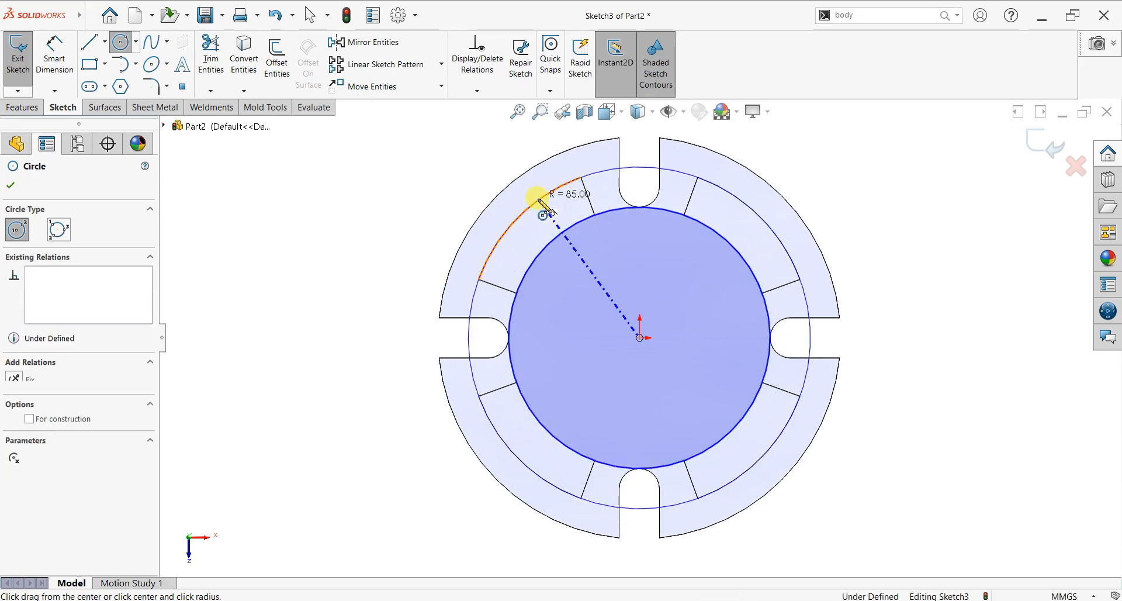
left_click(12, 186)
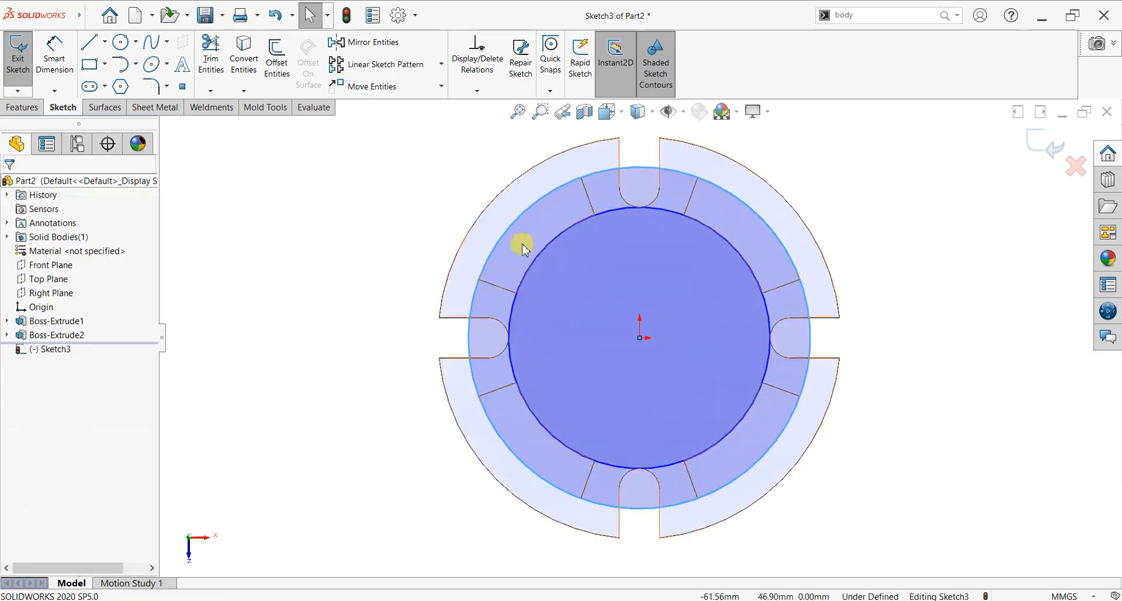
- Extrude the ring between the two circles upward as a blind boss 20 mm deep, merged with the body
left_click(23, 108)
left_click(23, 64)
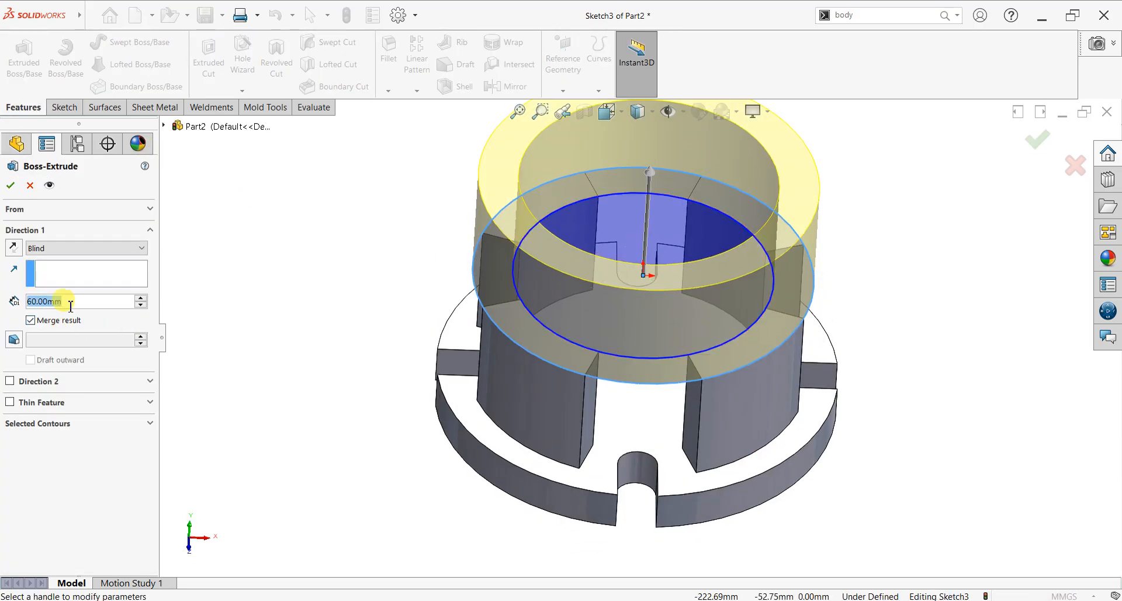
type("20")
key("Return")
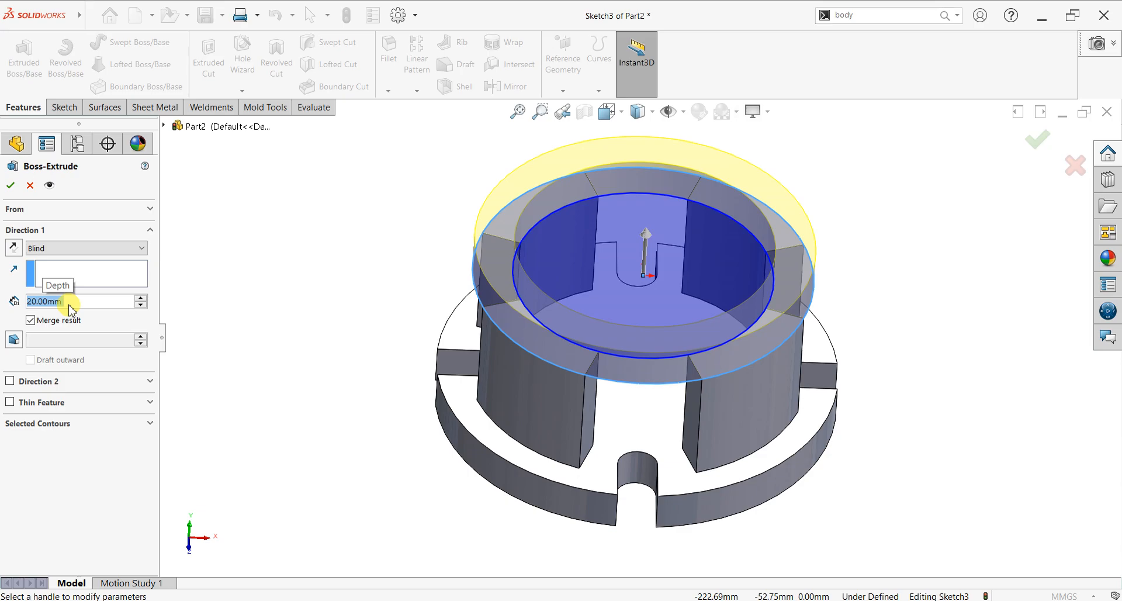
left_click(10, 187)
left_click(946, 231)
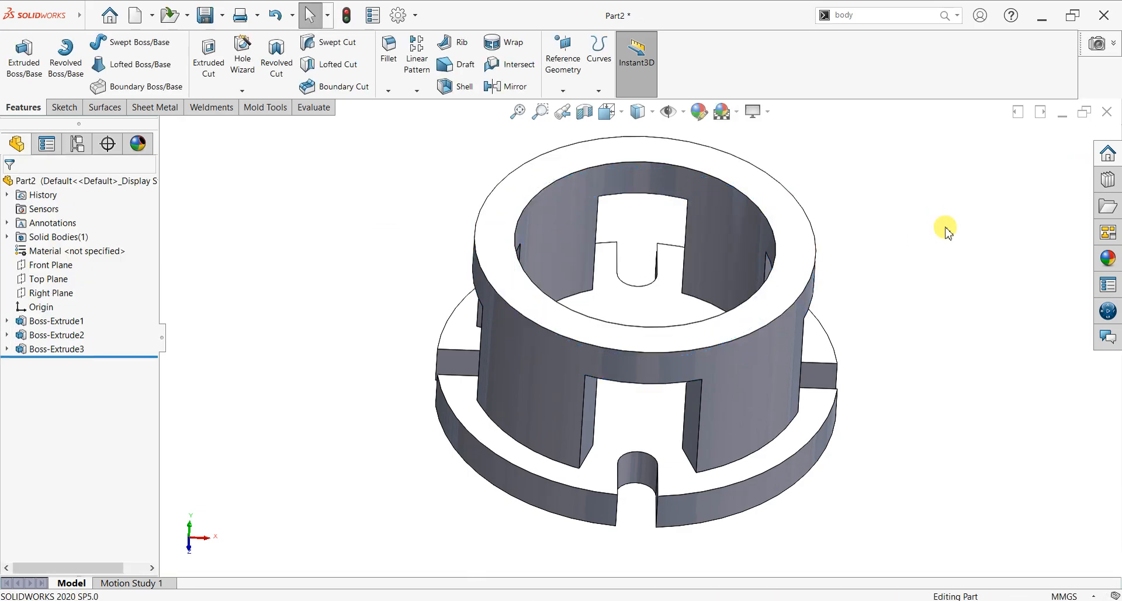
middle_click_drag(936, 247, 917, 183)
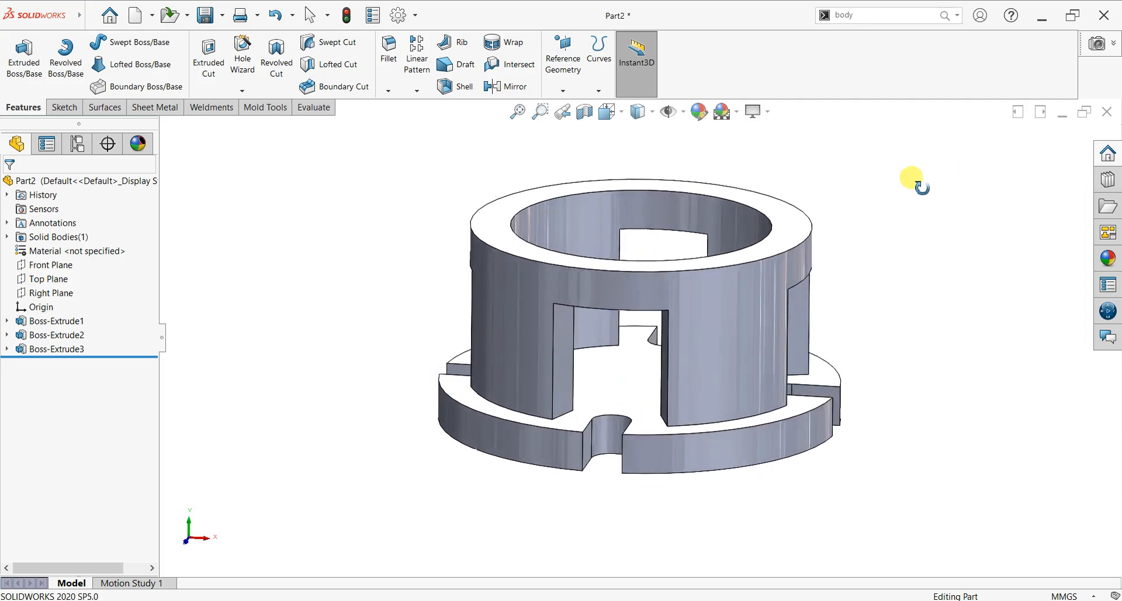
- Start a sketch on the Front Plane and draw a circle about 10 mm in diameter on the upper ring, directly above the origin
left_click(59, 266)
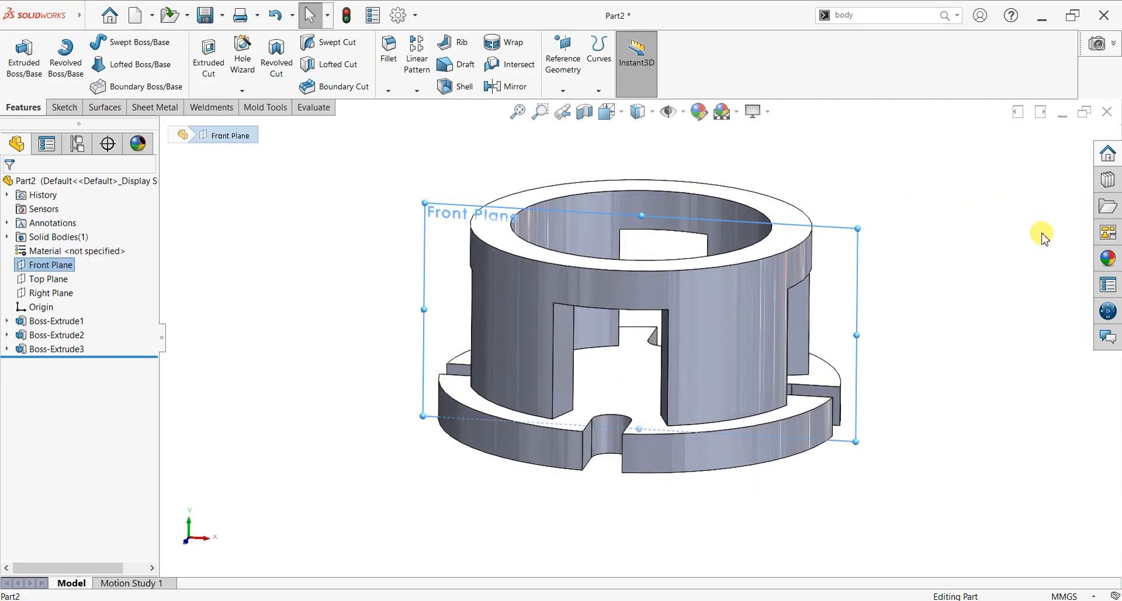
key("ctrl+8")
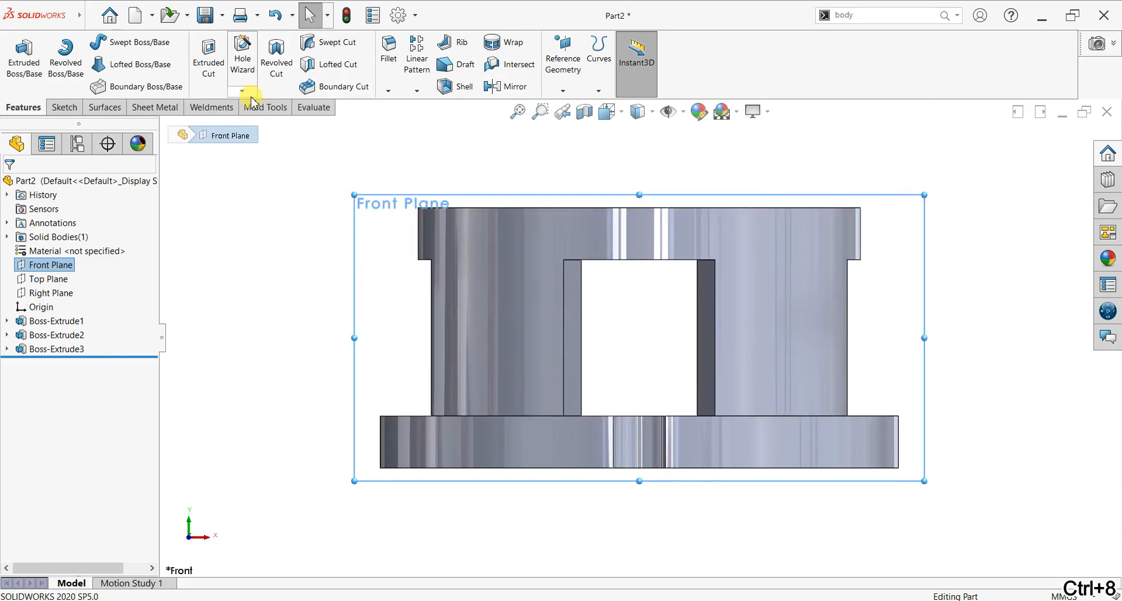
left_click(69, 111)
left_click(21, 50)
left_click(120, 42)
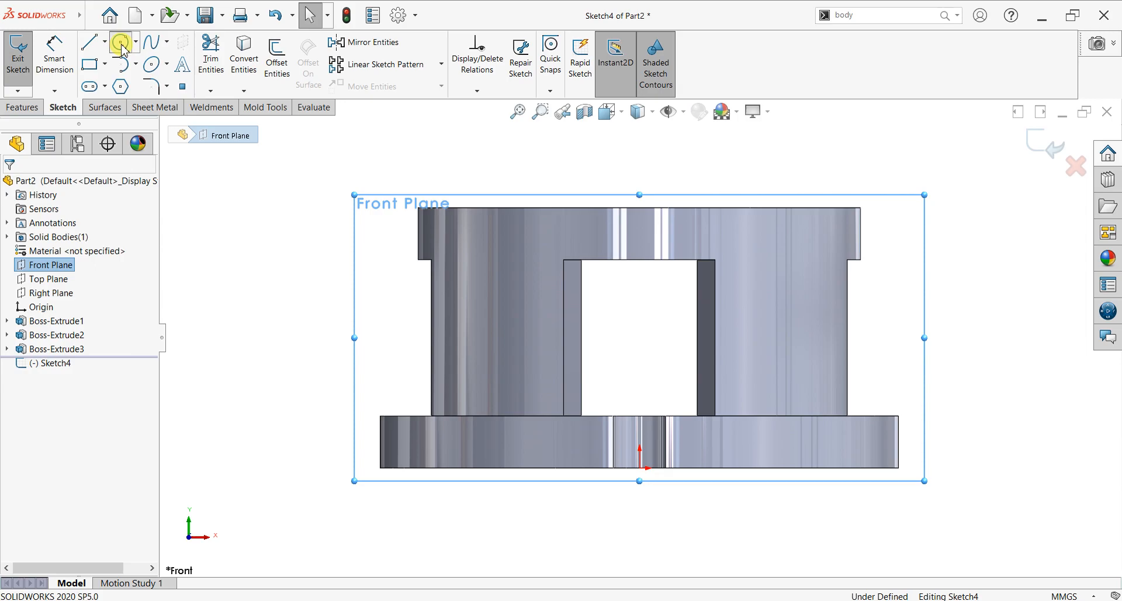
left_click_drag(640, 233, 650, 241)
left_click(650, 240)
right_click(596, 162)
left_click(605, 167)
scroll(657, 198, "down", 1)
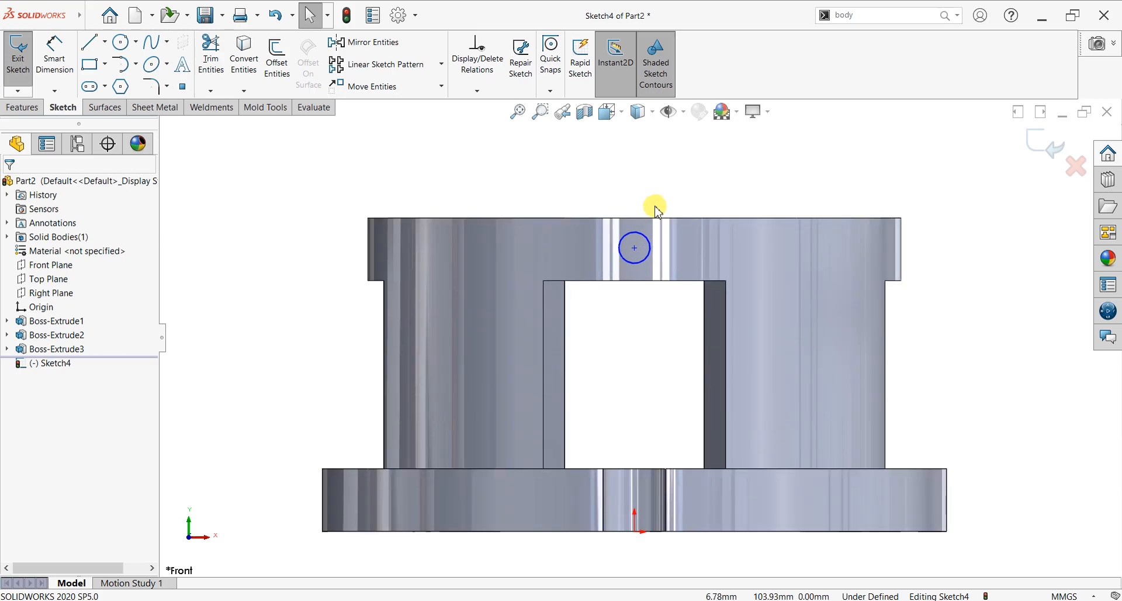
- Dimension the circle centre's height above the origin as 90 mm
left_click(54, 59)
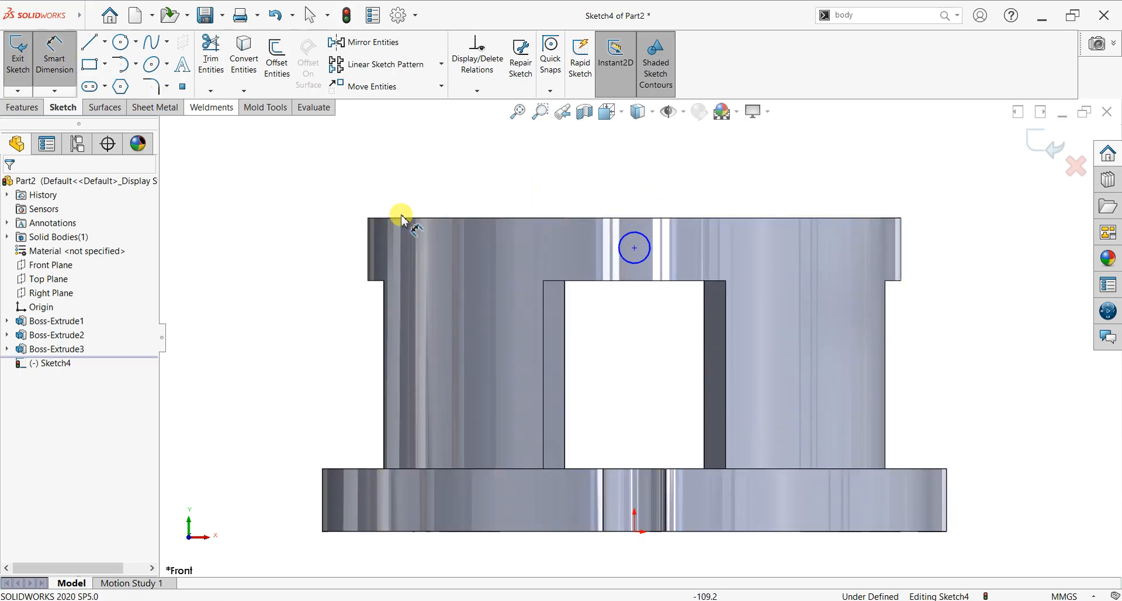
left_click(634, 248)
left_click(634, 531)
left_click(230, 418)
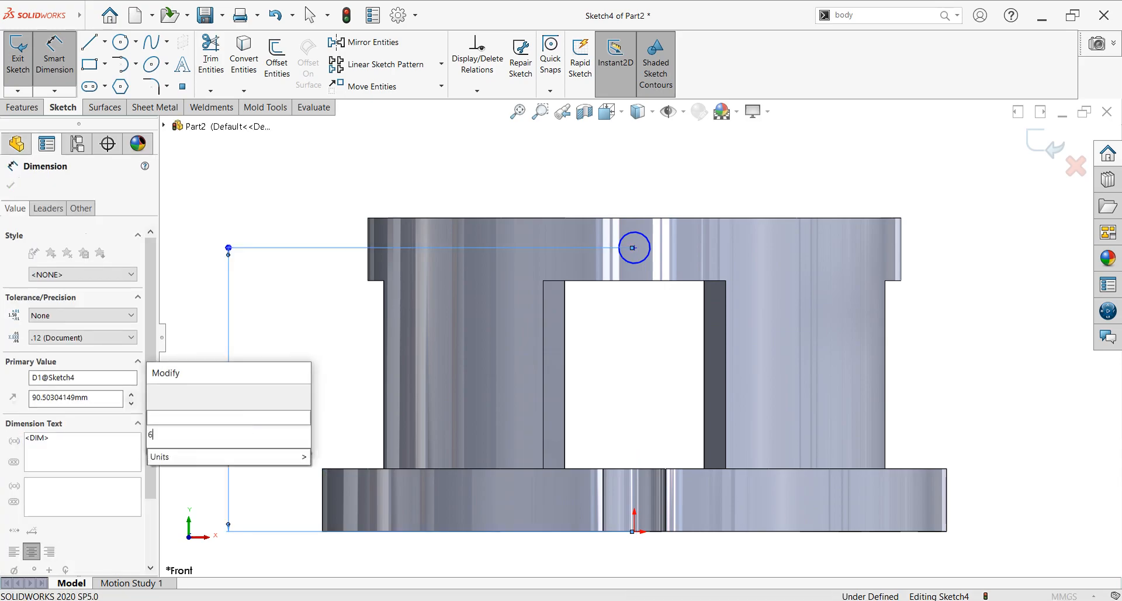
type("60")
key("BackSpace")
key("BackSpace")
type("9")
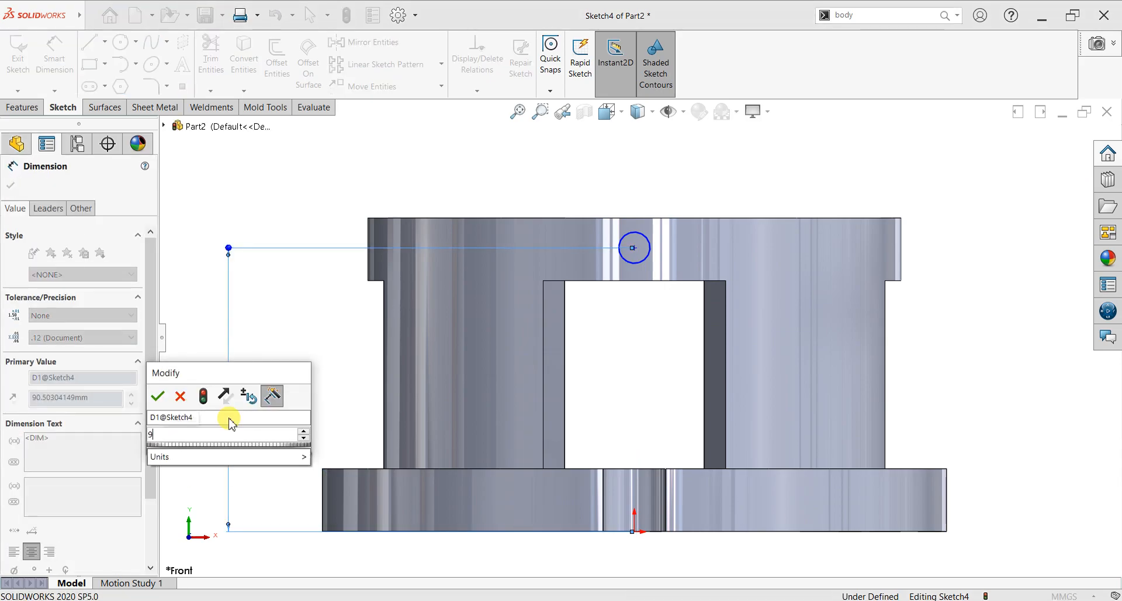
type("0")
key("Return")
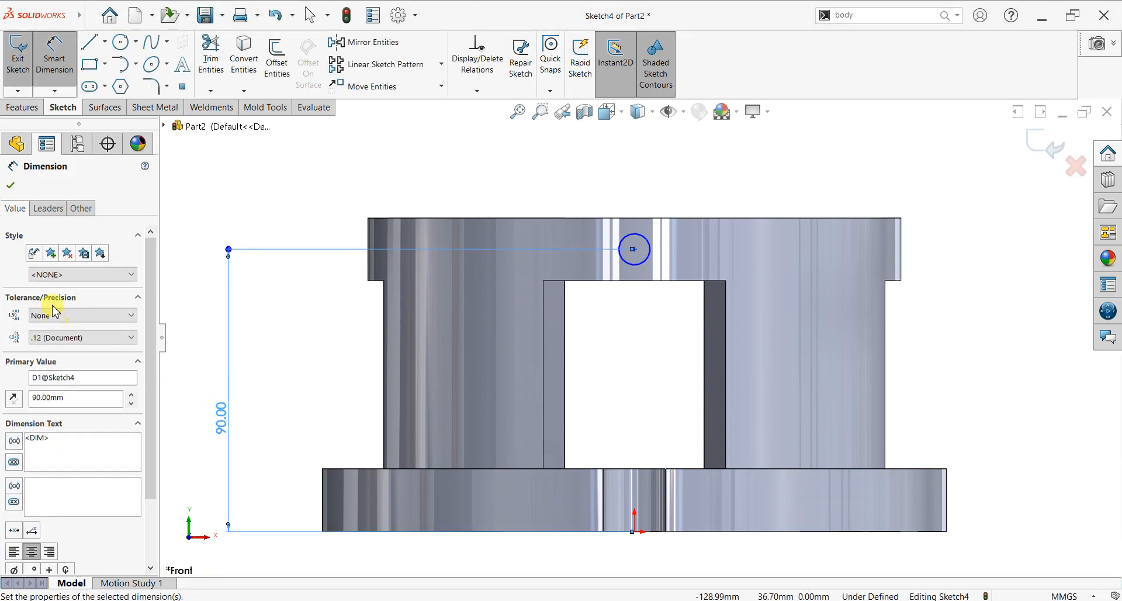
left_click(14, 189)
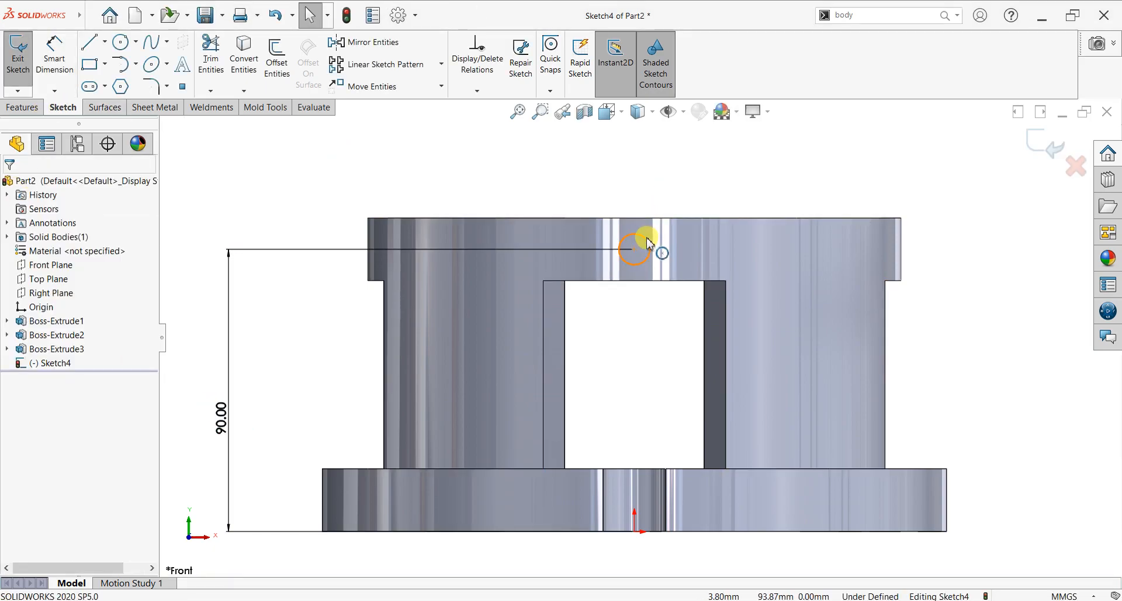
- Set the circle's diameter to 8.5 mm
left_click(54, 52)
left_click(650, 248)
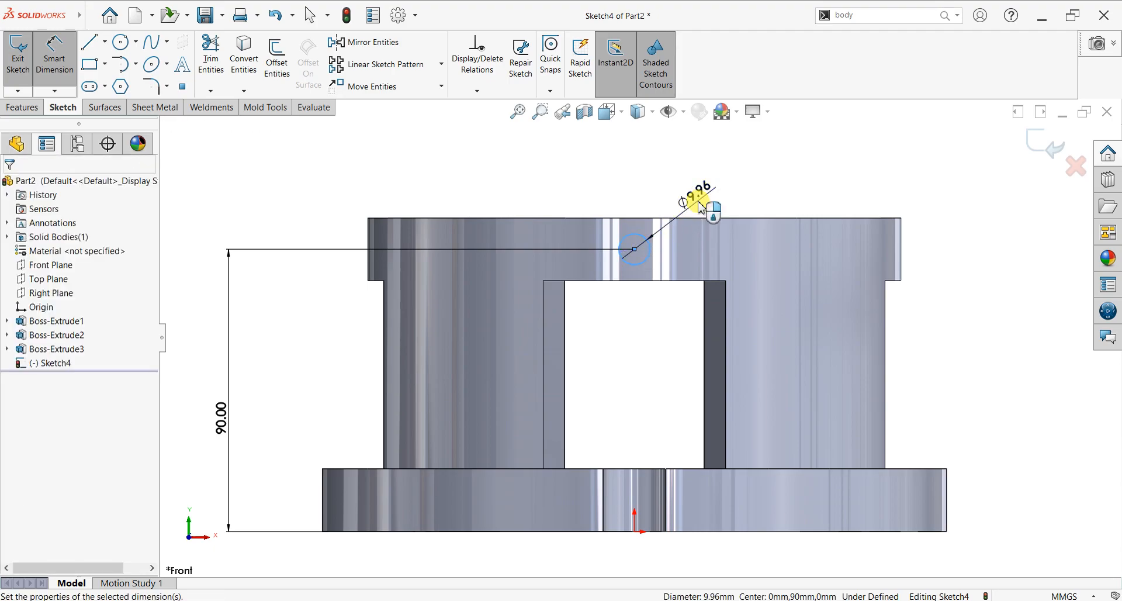
left_click(701, 206)
type("8.")
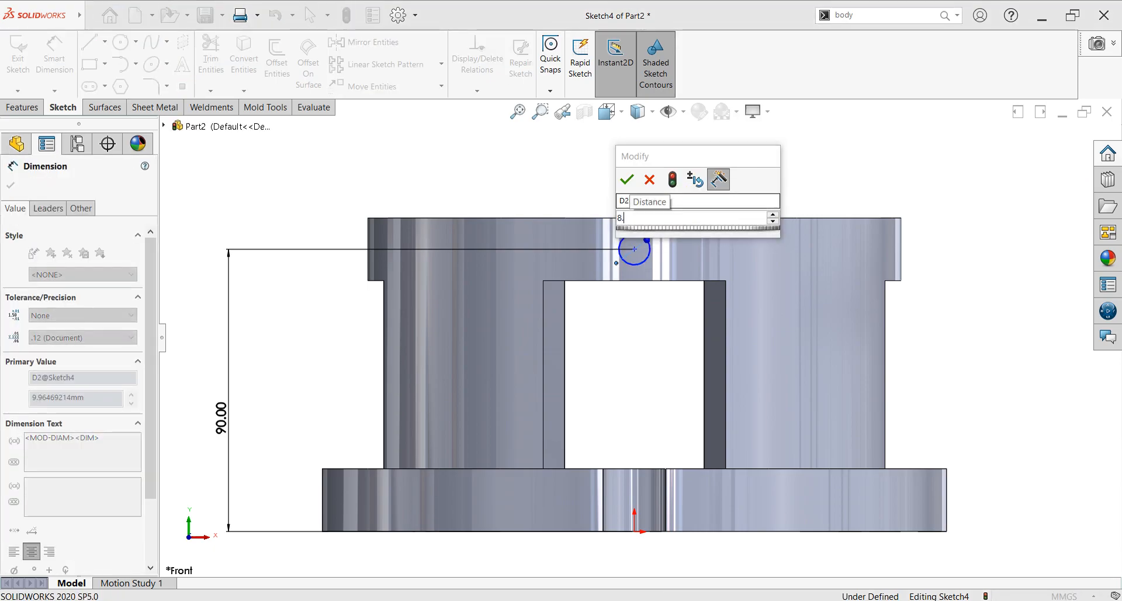
type("5")
key("Return")
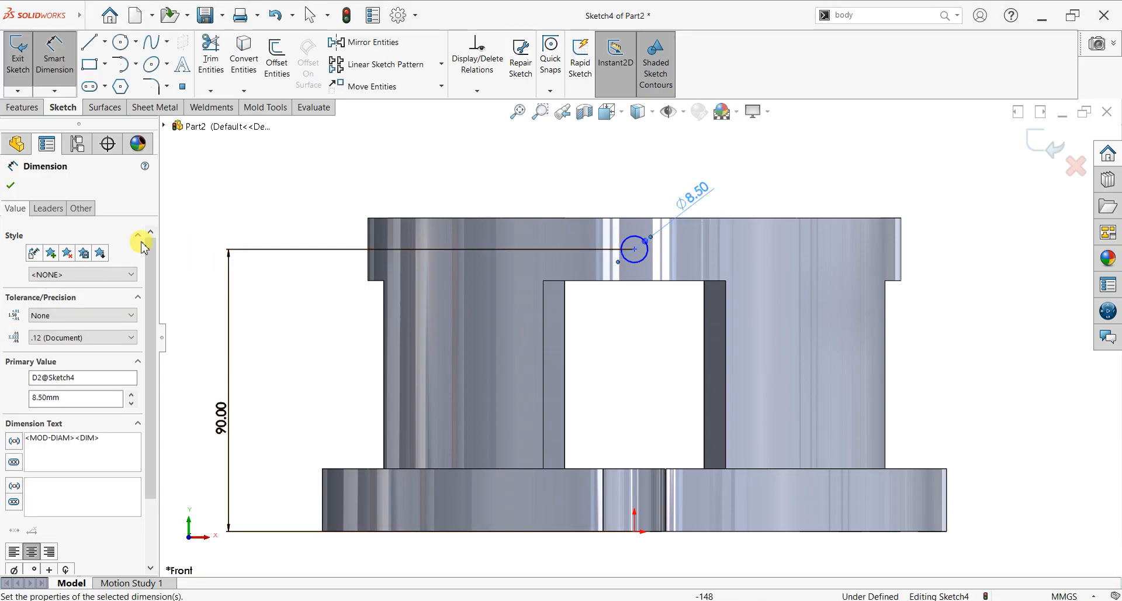
left_click(12, 187)
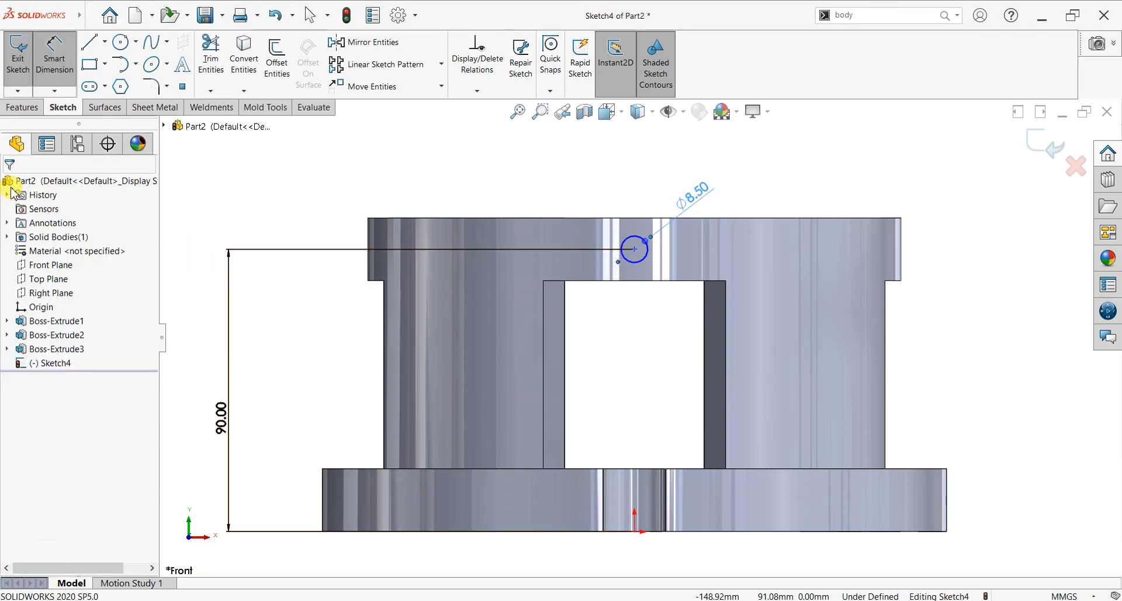
- Cut the circle through both sides of the upper ring with a Mid Plane extruded cut 240 mm deep
left_click(22, 109)
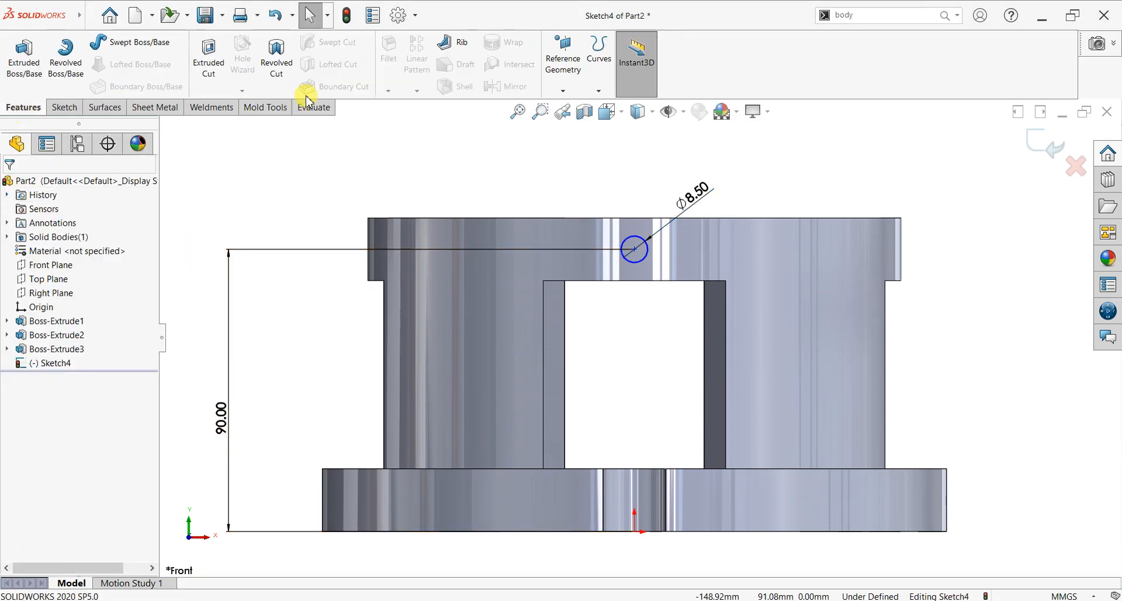
left_click(221, 77)
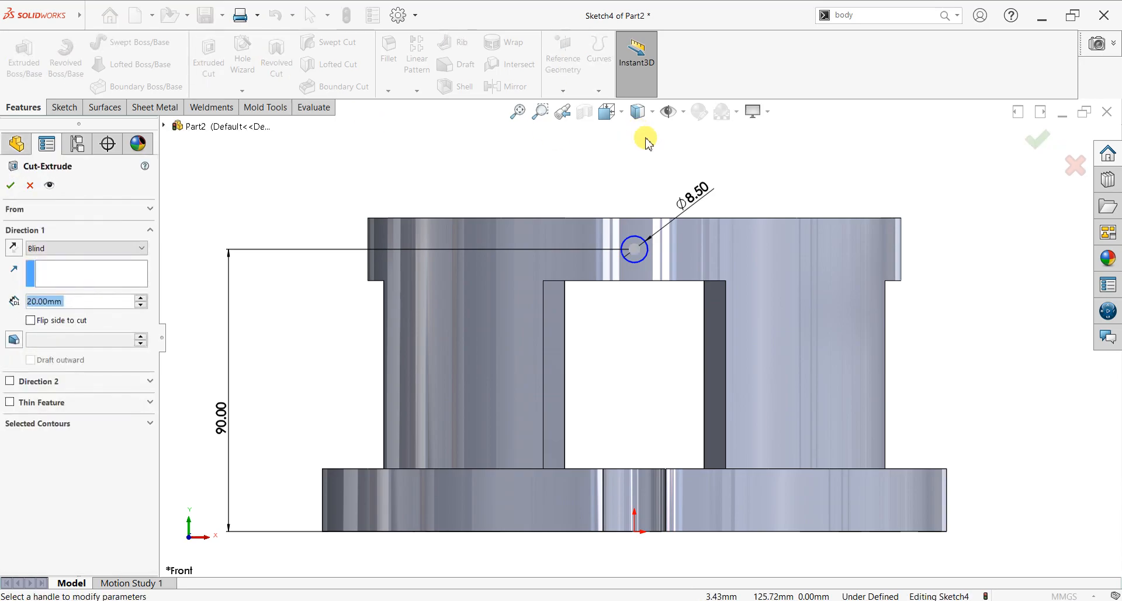
left_click(64, 254)
left_click(69, 271)
middle_click_drag(510, 255, 478, 358)
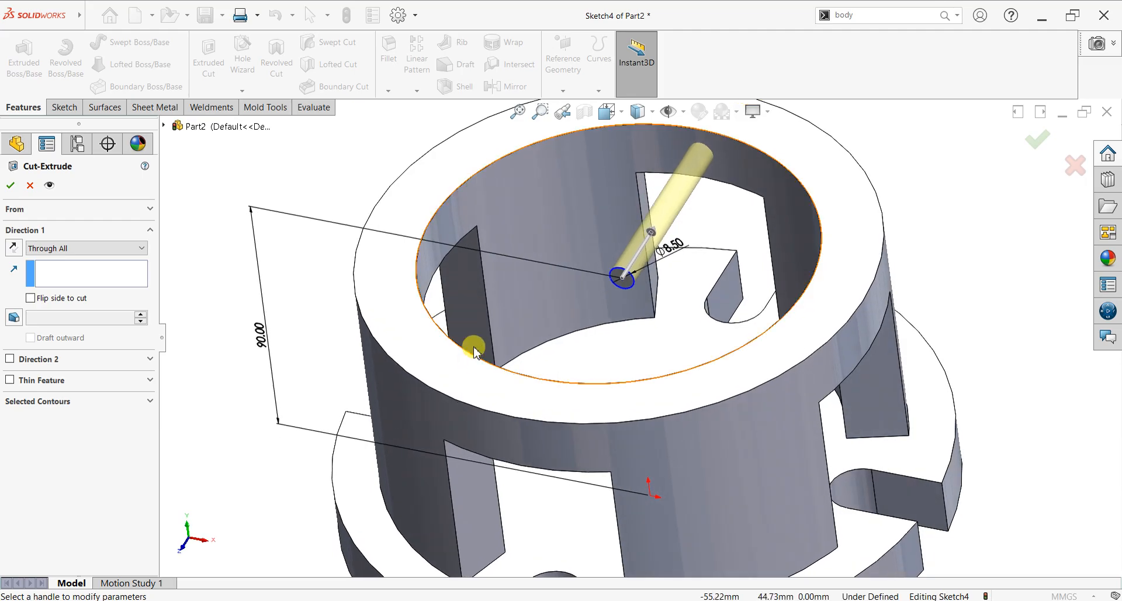
left_click(88, 248)
left_click(59, 341)
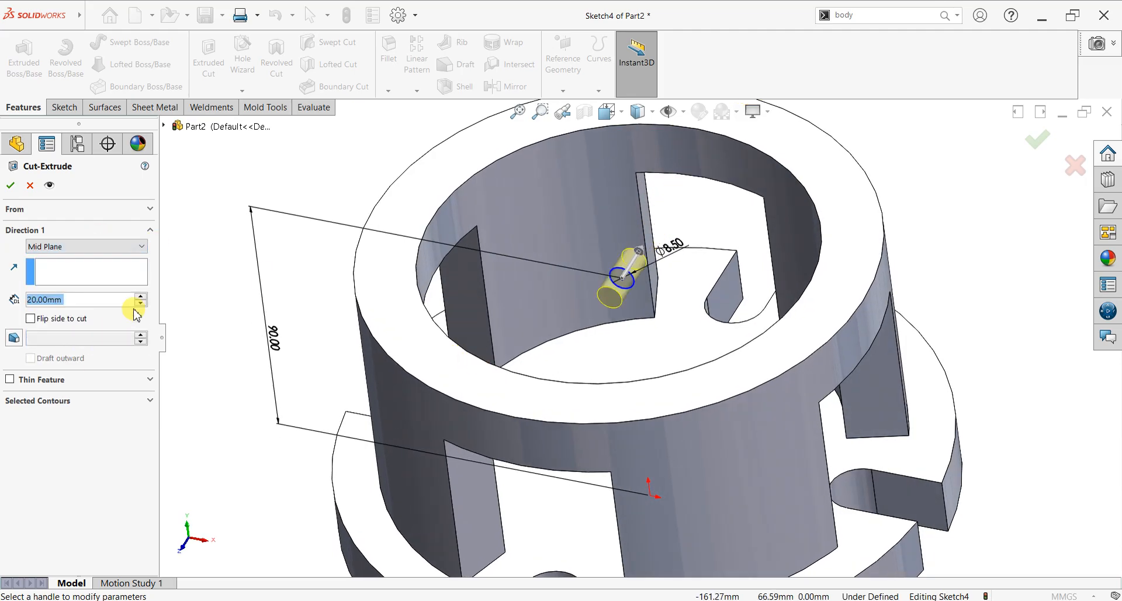
left_click_drag(141, 299, 142, 303)
left_click(32, 271)
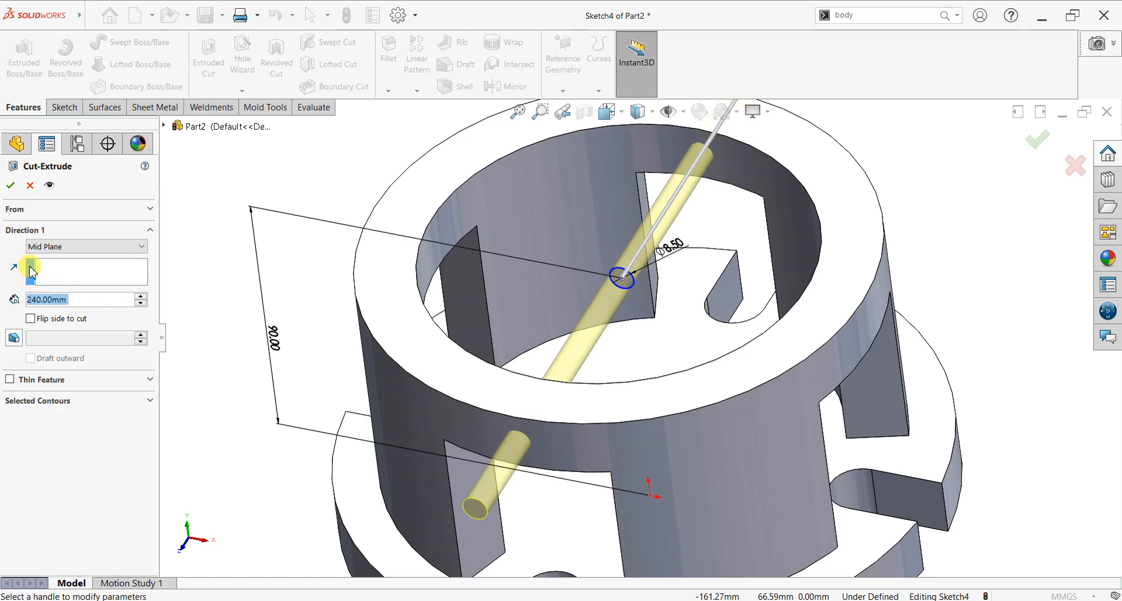
left_click(10, 187)
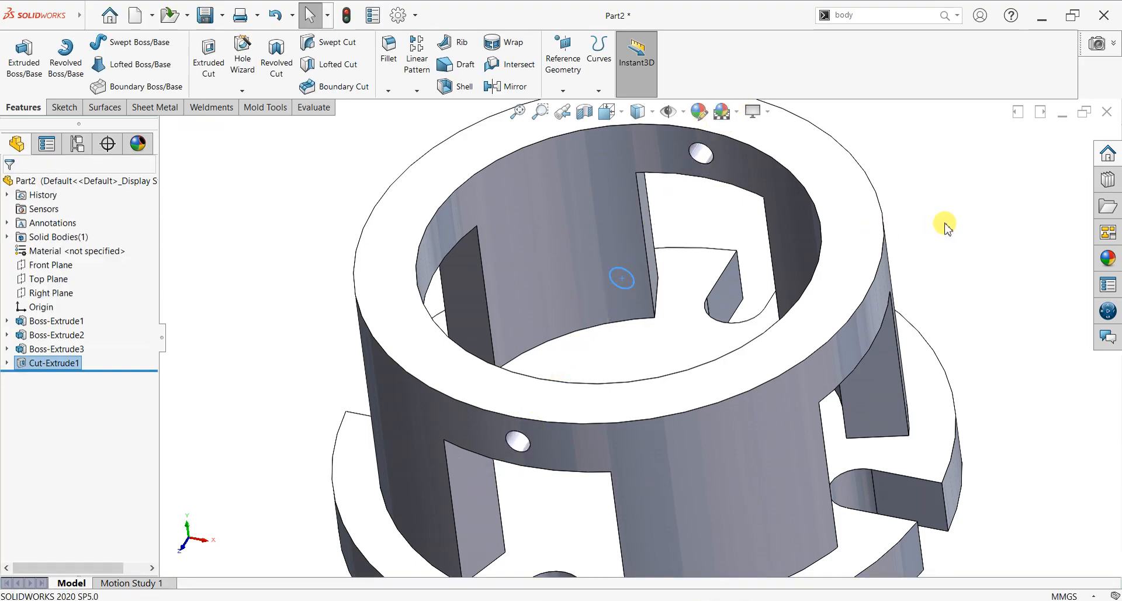
left_click(949, 188)
key("f")
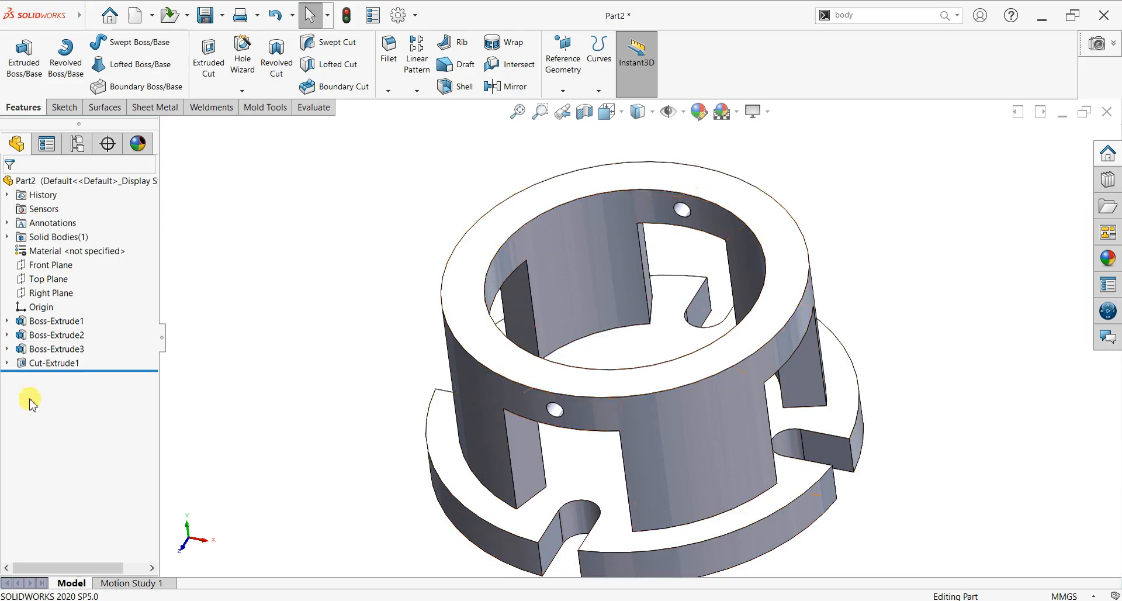
- Edit the hole's extruded cut and change its end condition to Through All in one direction
right_click(26, 363)
left_click(52, 328)
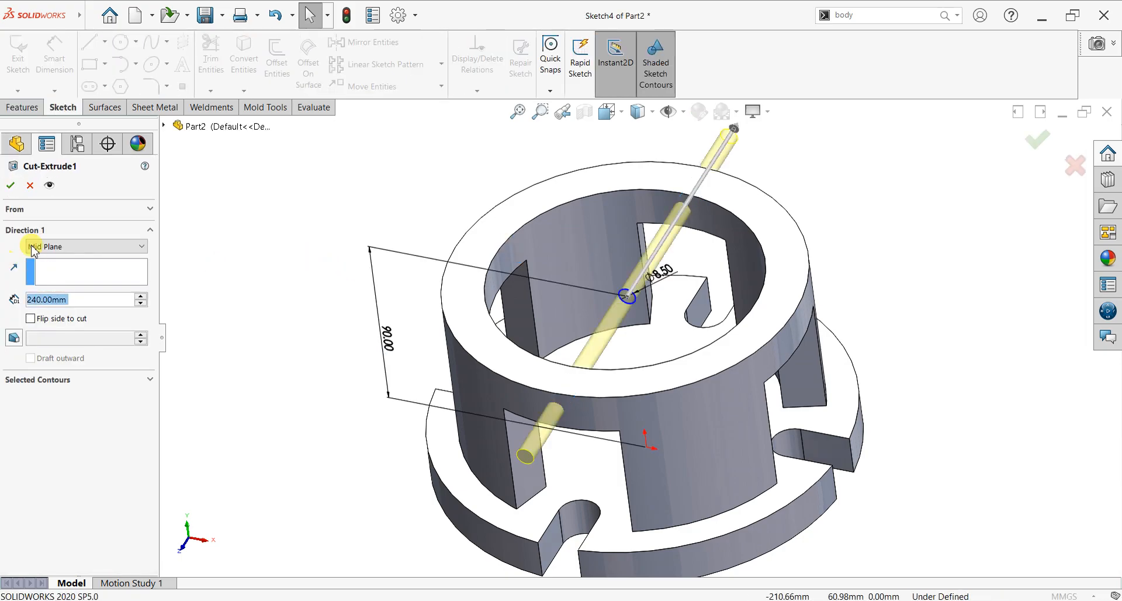
left_click(34, 248)
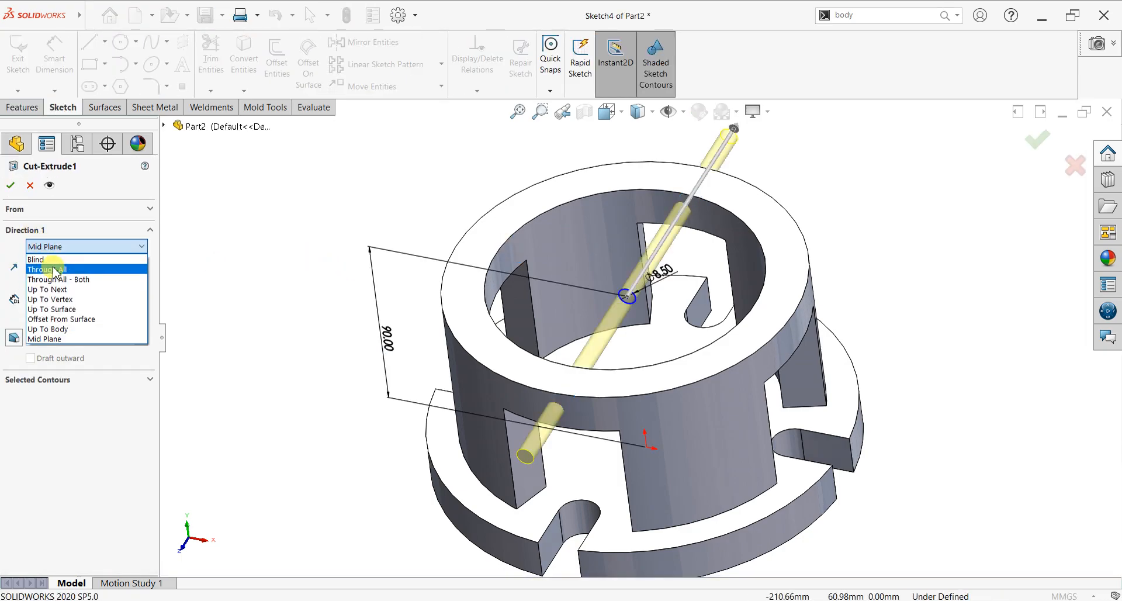
left_click(55, 270)
left_click(7, 188)
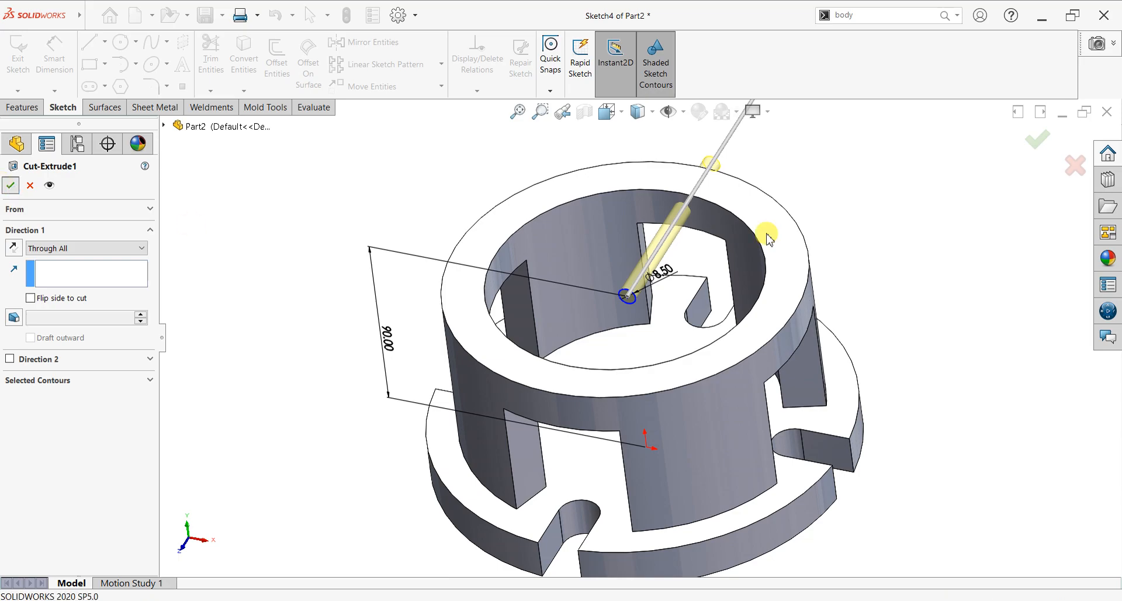
- Create a circular pattern of the hole cut around the ring's inner top edge with 20 equally spaced instances over 360°
left_click(416, 91)
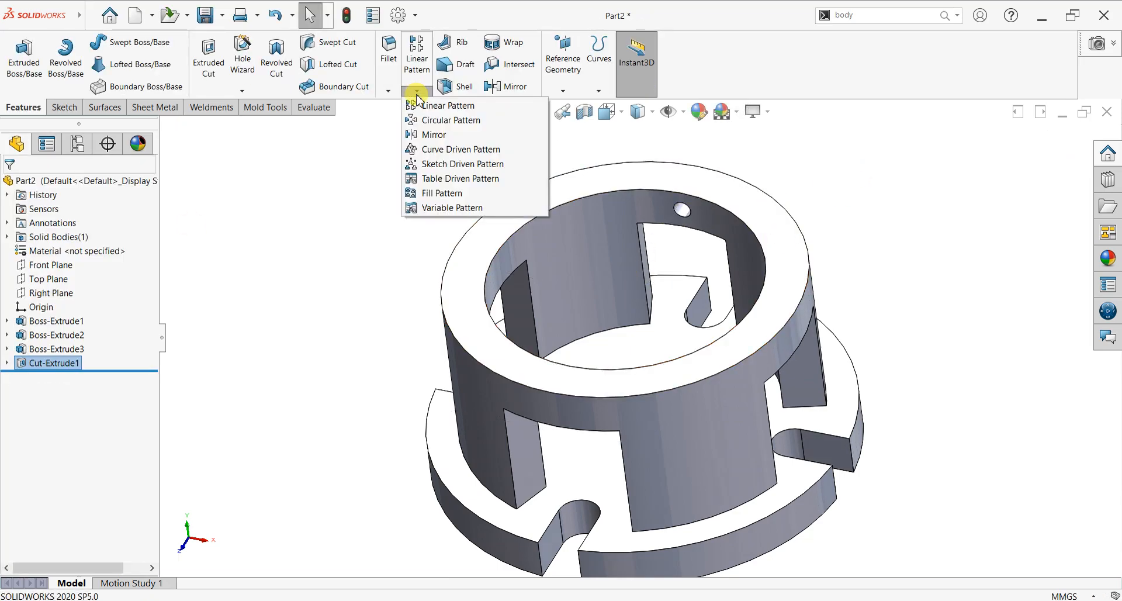
left_click(581, 198)
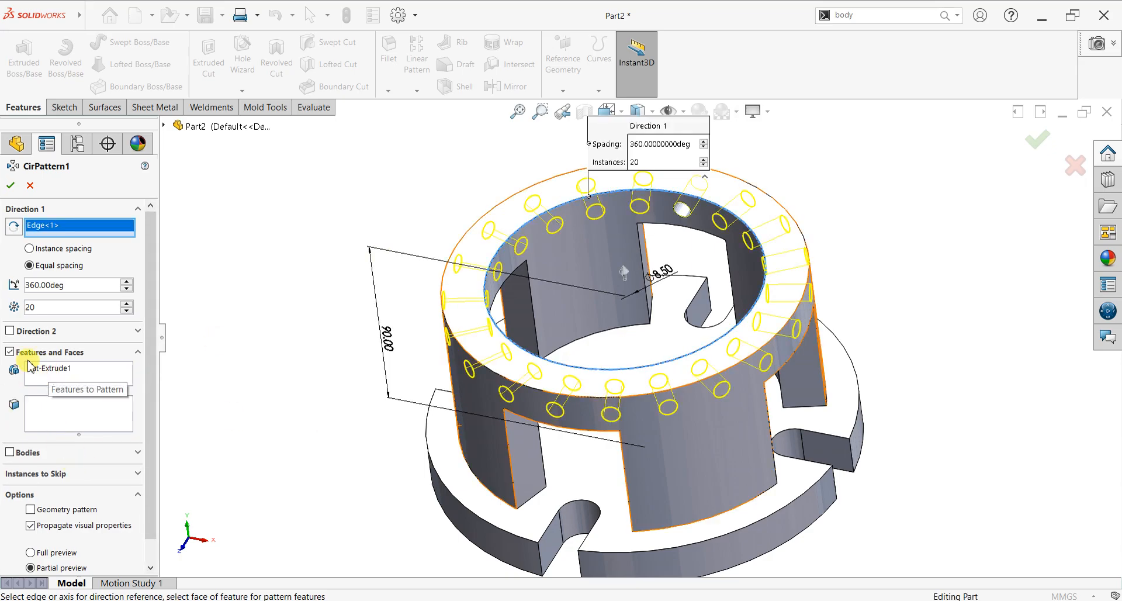
left_click_drag(42, 308, 10, 310)
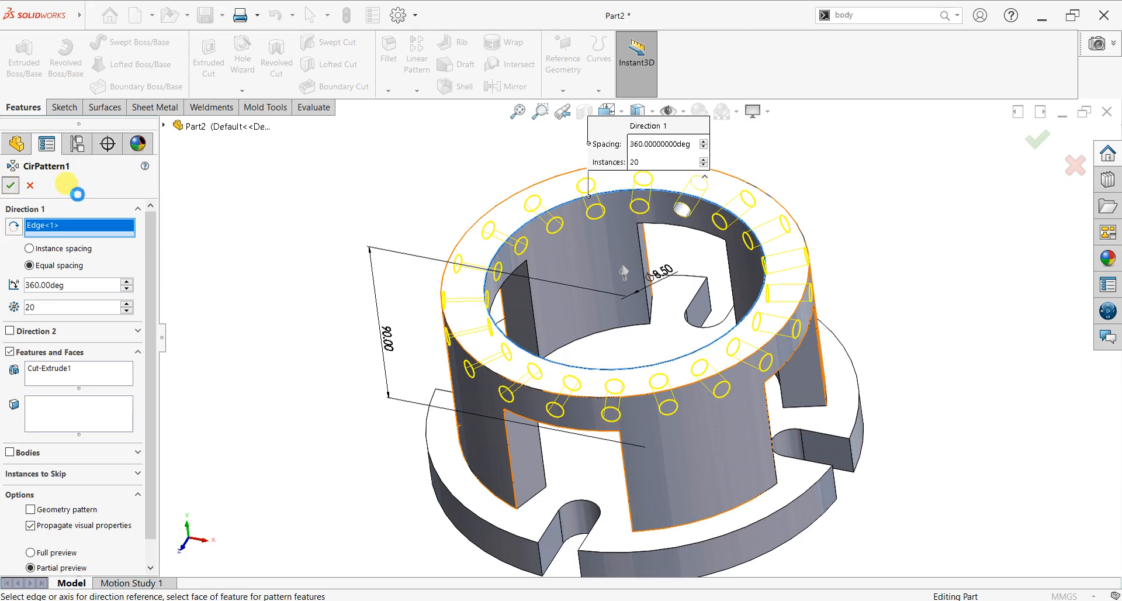
key("Return")
- Fillet all base edges of the four ring segments, where they meet the base plate, with a 5 mm radius
middle_click_drag(872, 371, 889, 462)
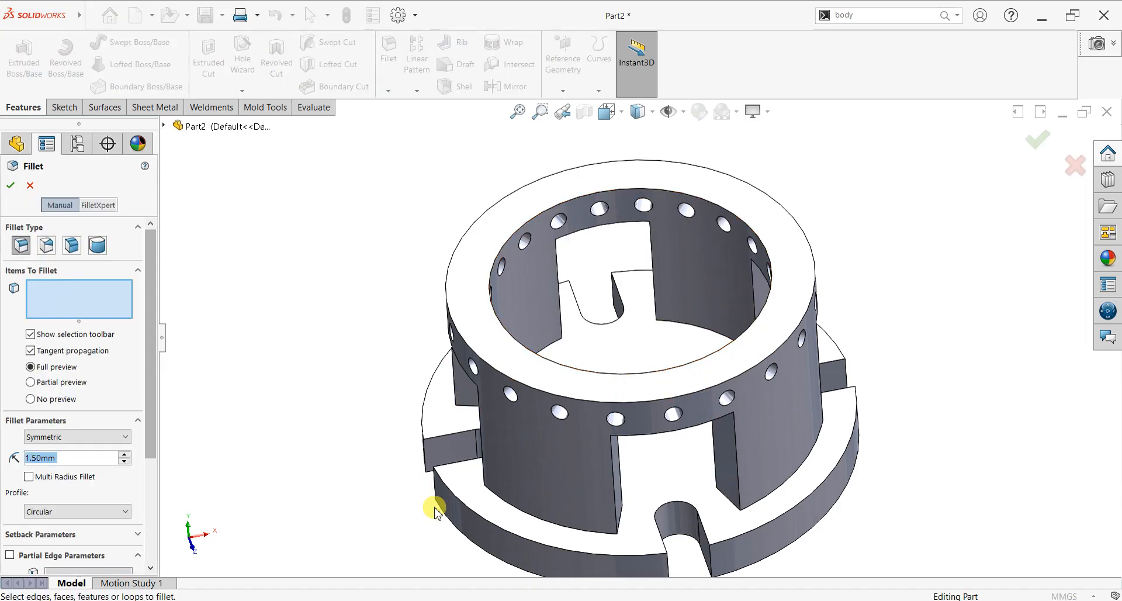
type("5")
key("Return")
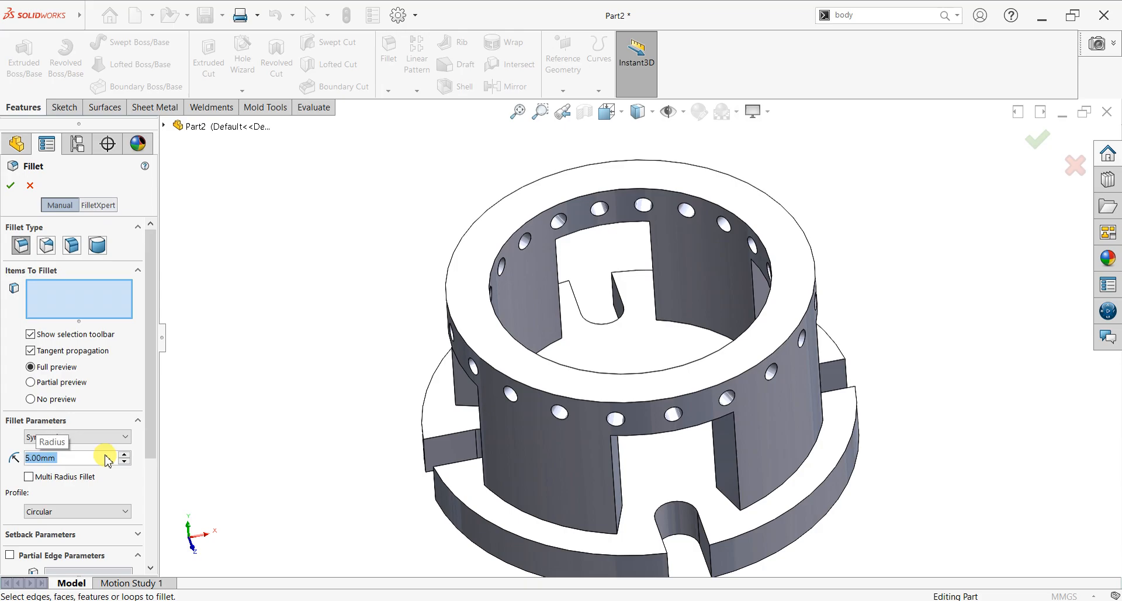
left_click(519, 511)
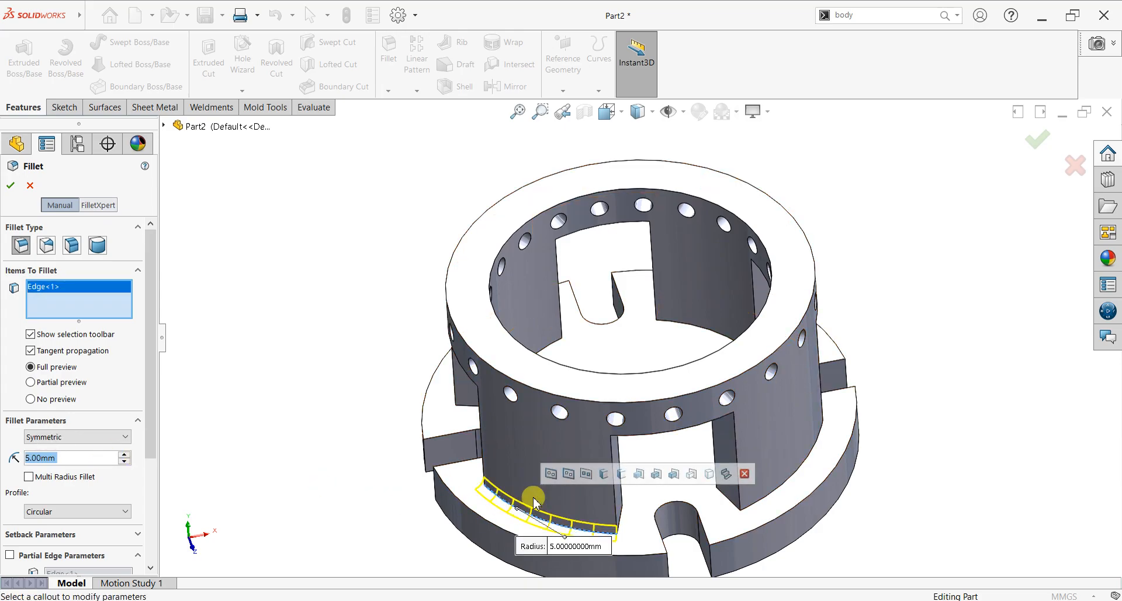
left_click(586, 476)
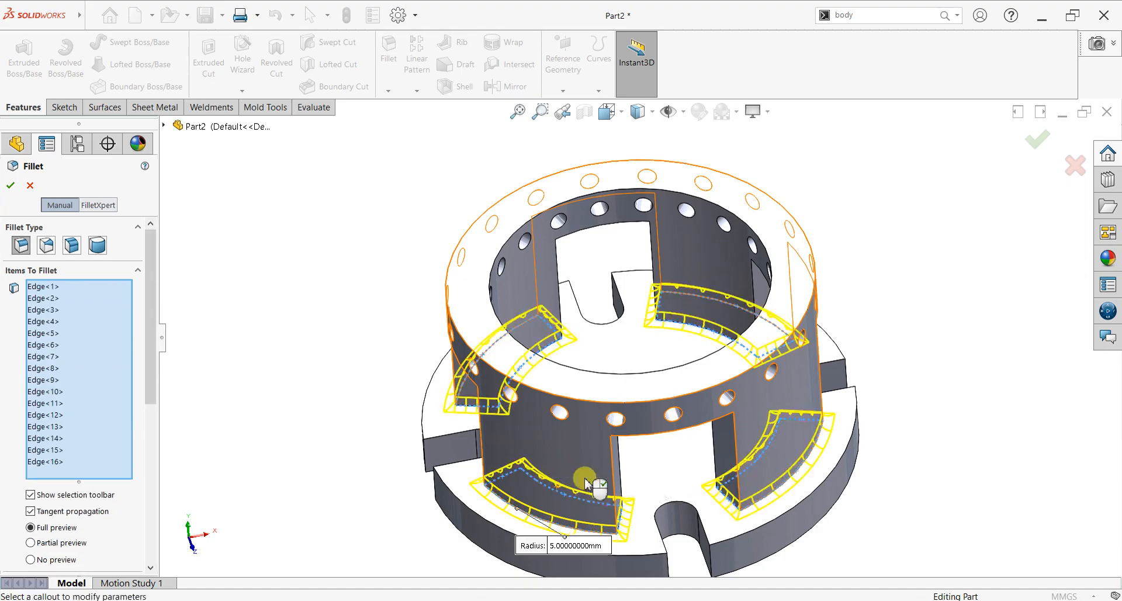
left_click(9, 187)
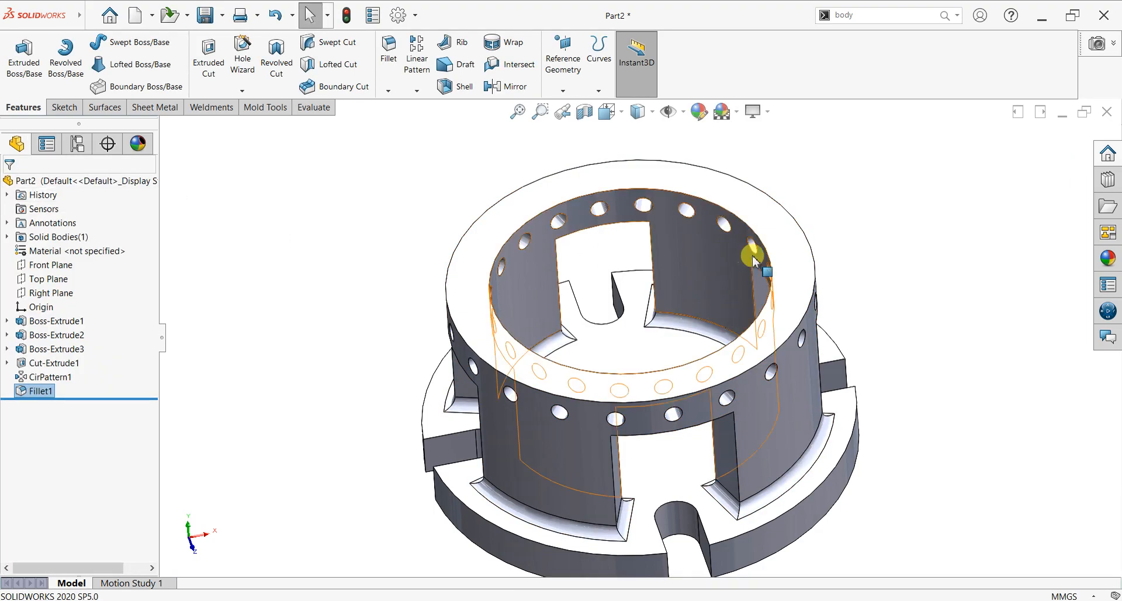
- On the base plate's top face, sketch two concentric circles centred on the origin, about 77 mm and 48 mm in diameter
middle_click_drag(883, 292, 927, 183)
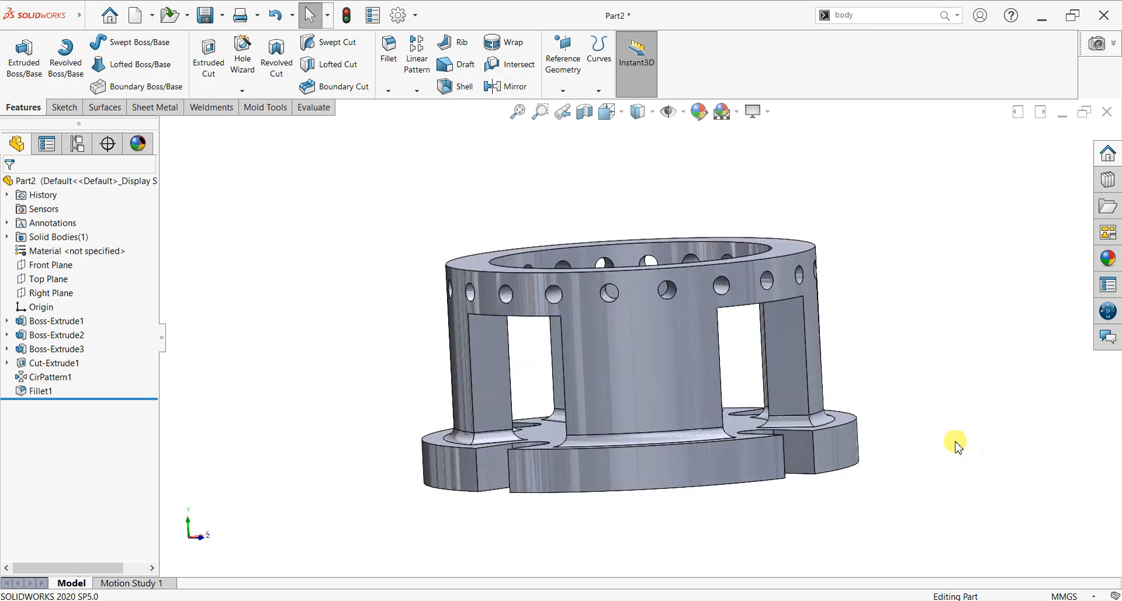
middle_click_drag(919, 453, 676, 413)
left_click(677, 402)
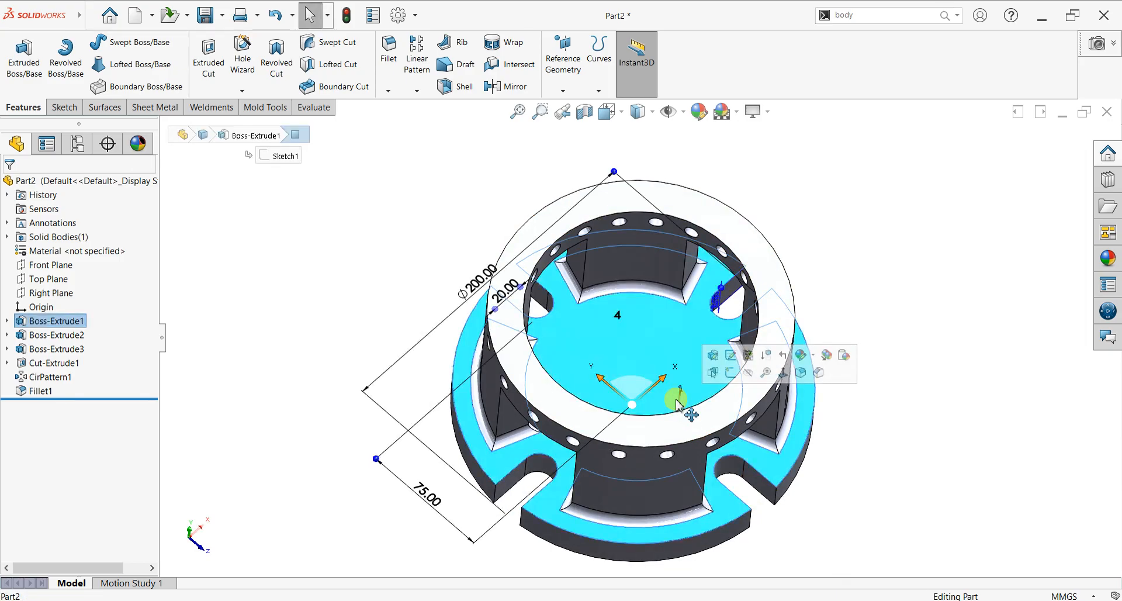
key("ctrl+8")
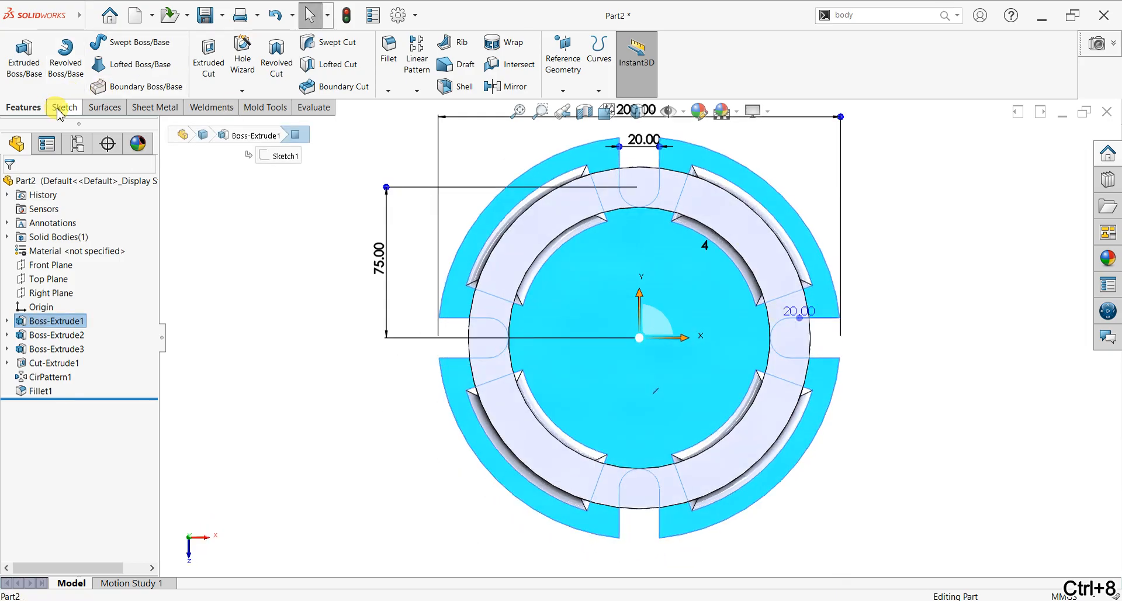
left_click(63, 107)
left_click(19, 64)
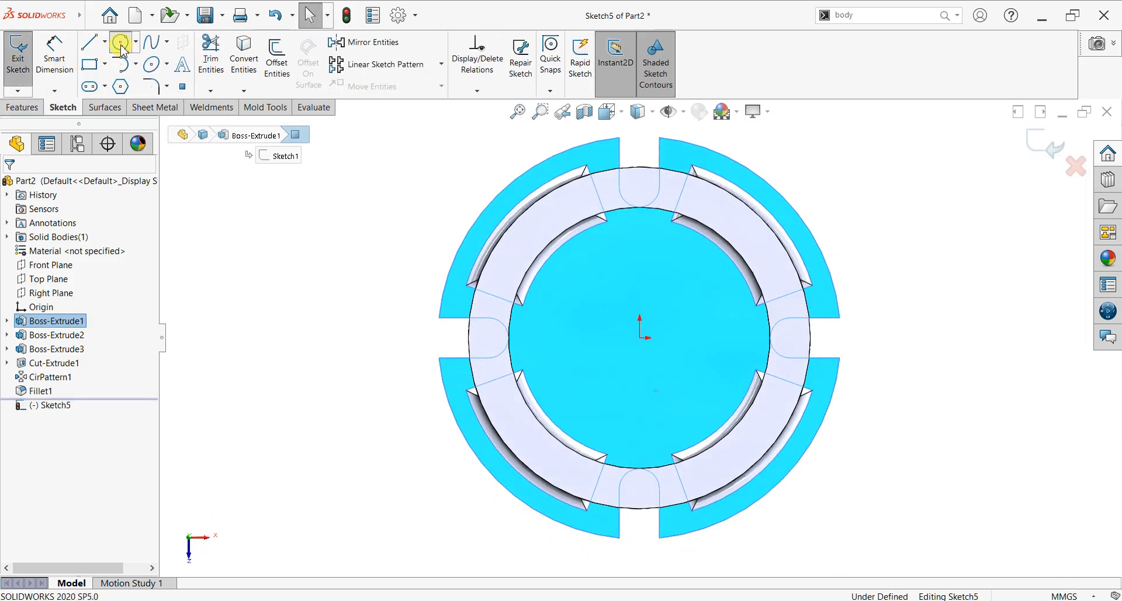
left_click(120, 42)
left_click(639, 337)
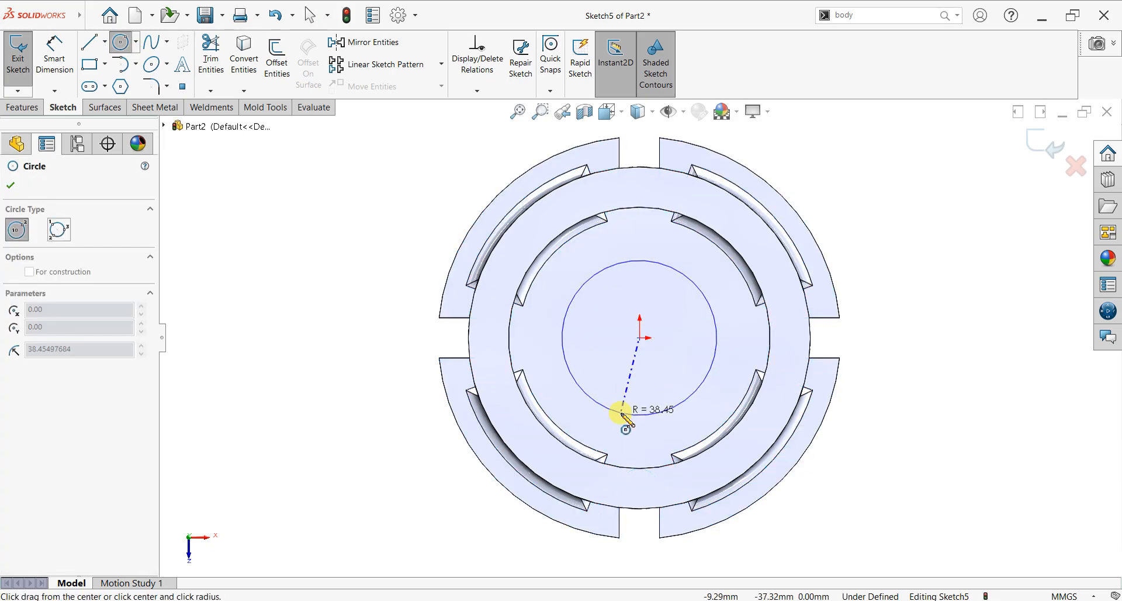
left_click(623, 419)
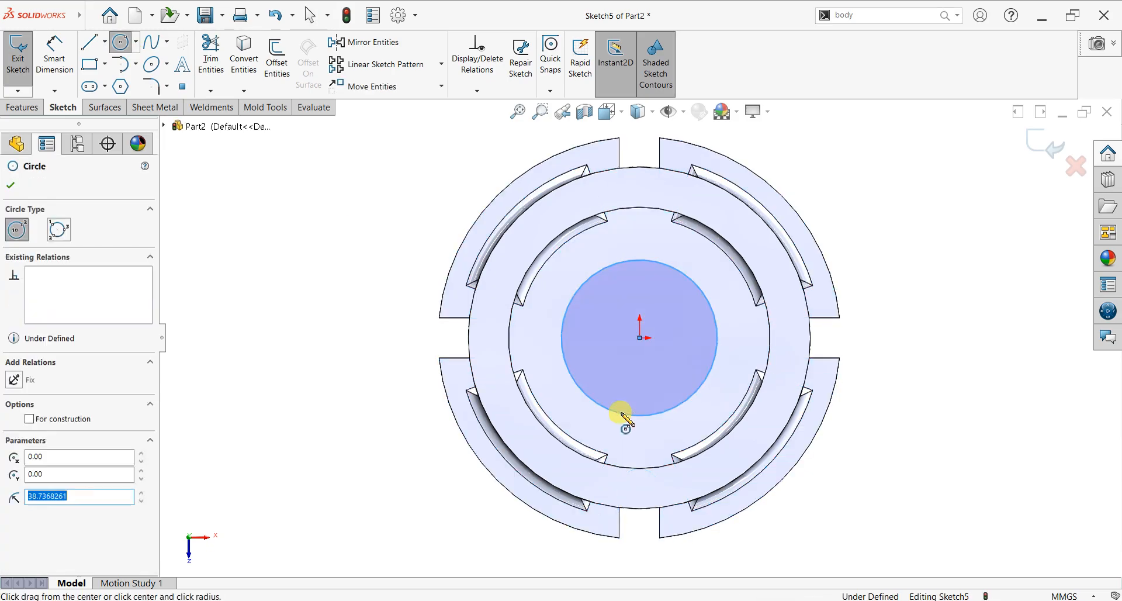
left_click(640, 337)
left_click(637, 383)
right_click(414, 220)
left_click(418, 220)
- Dimension the outer circle to a diameter of 80 mm and the inner circle to 45 mm
left_click(55, 55)
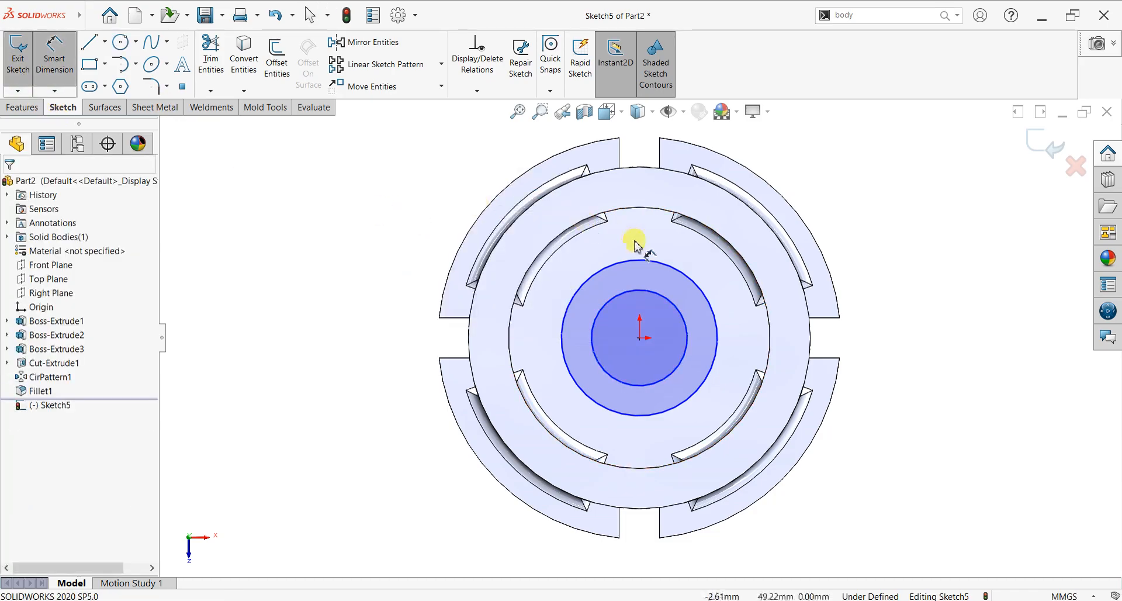
left_click(636, 263)
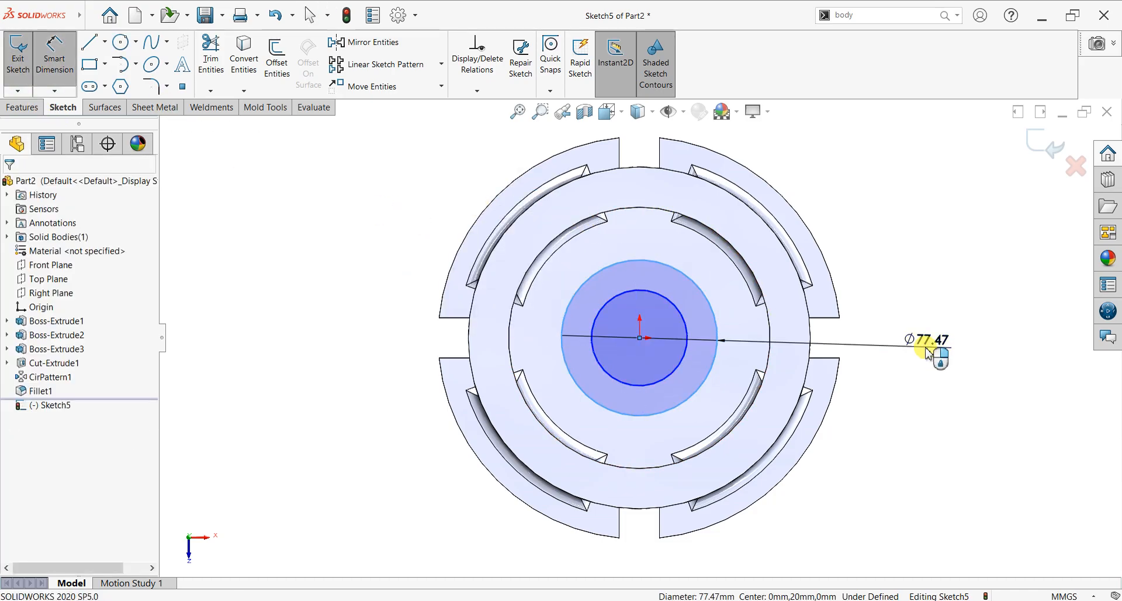
left_click(927, 350)
type("80")
key("Return")
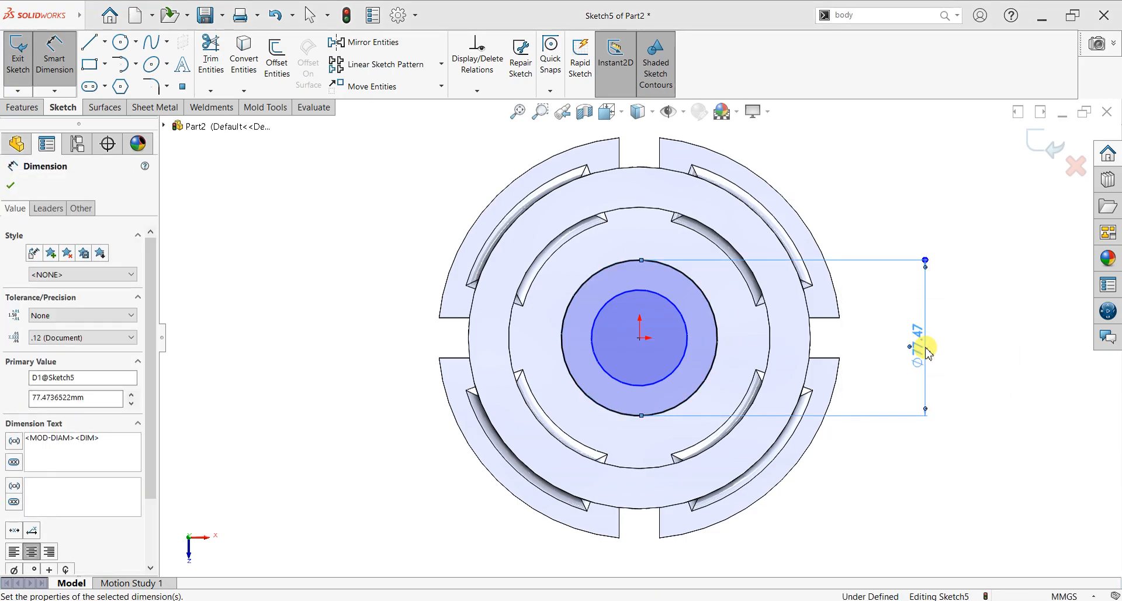
left_click(592, 337)
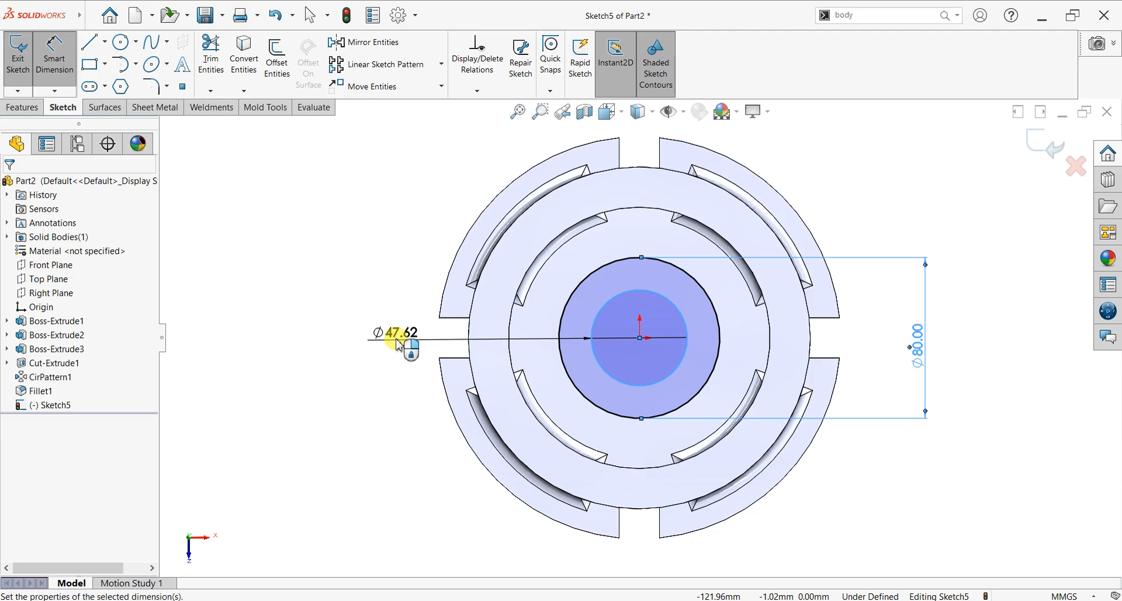
left_click(396, 343)
key("Return")
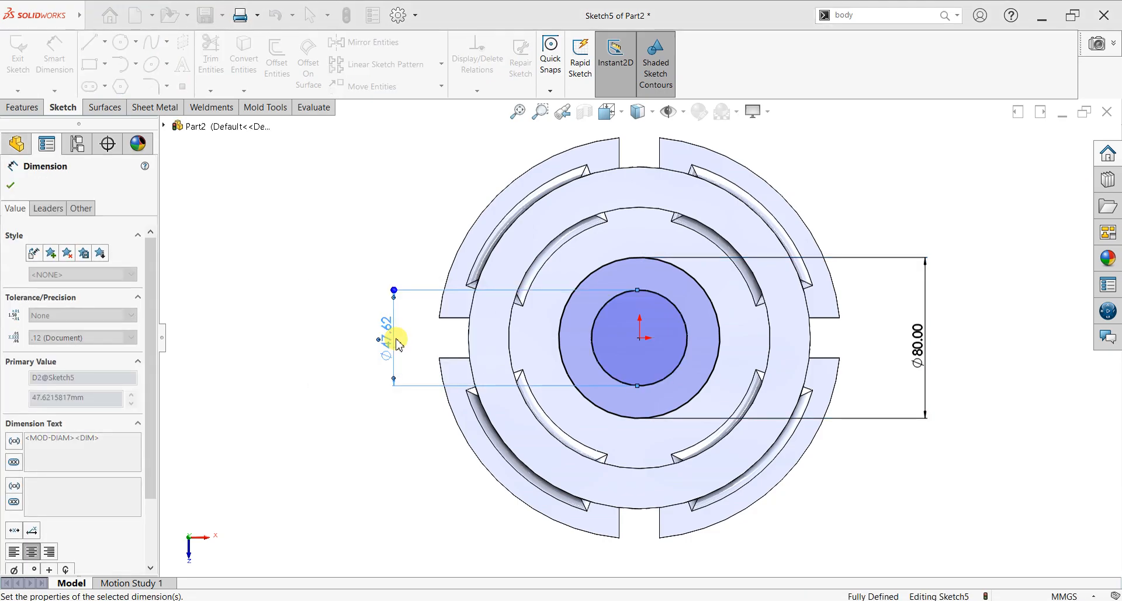
left_click(13, 185)
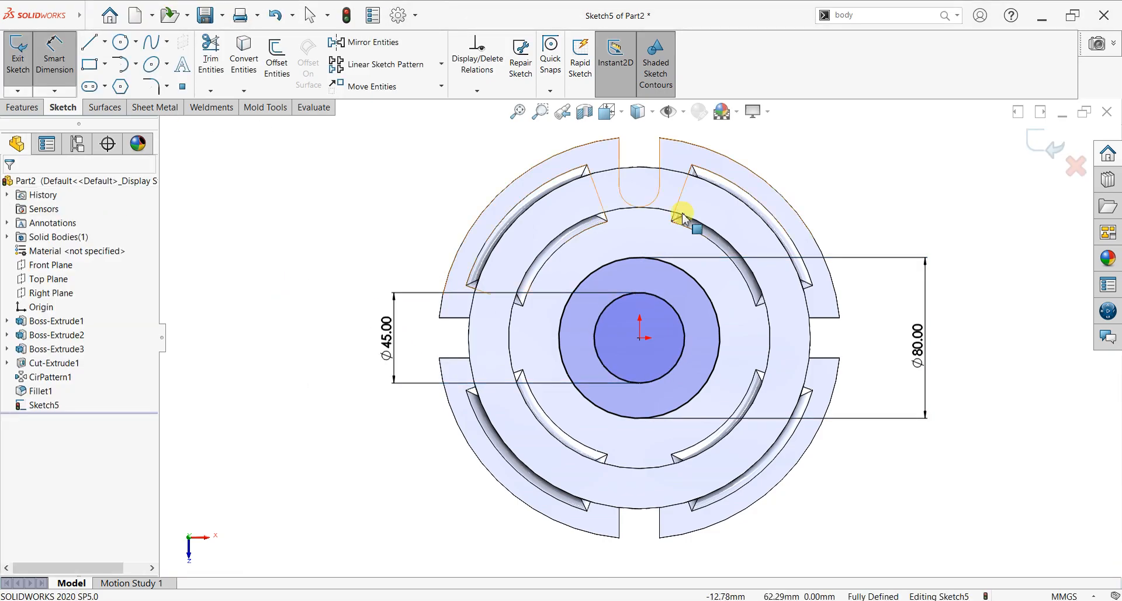
key("Escape")
- Convert the 80 mm circle to construction geometry
left_click(636, 257)
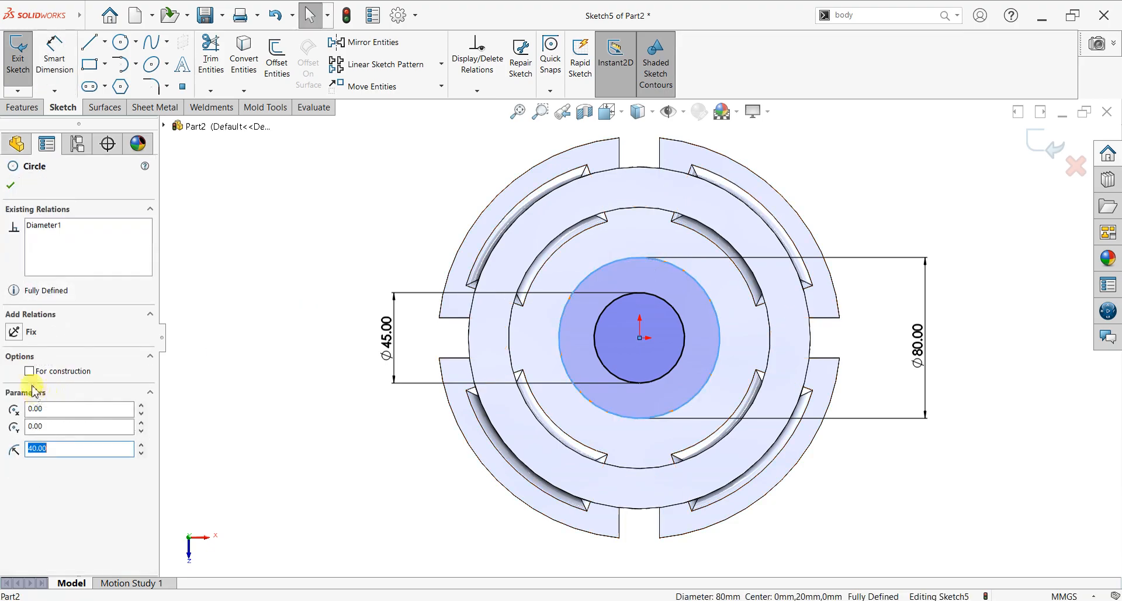
left_click(28, 371)
left_click(13, 182)
- Sketch a small circle centred on the topmost point of the construction circle and set its diameter to 12 mm
left_click(119, 43)
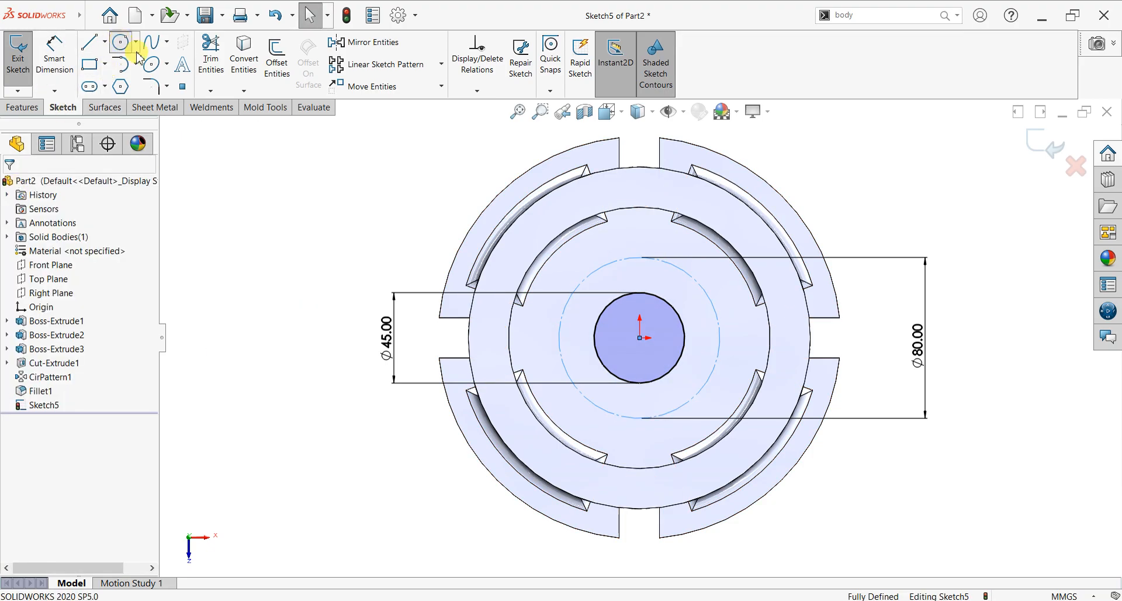
left_click(639, 258)
left_click(640, 270)
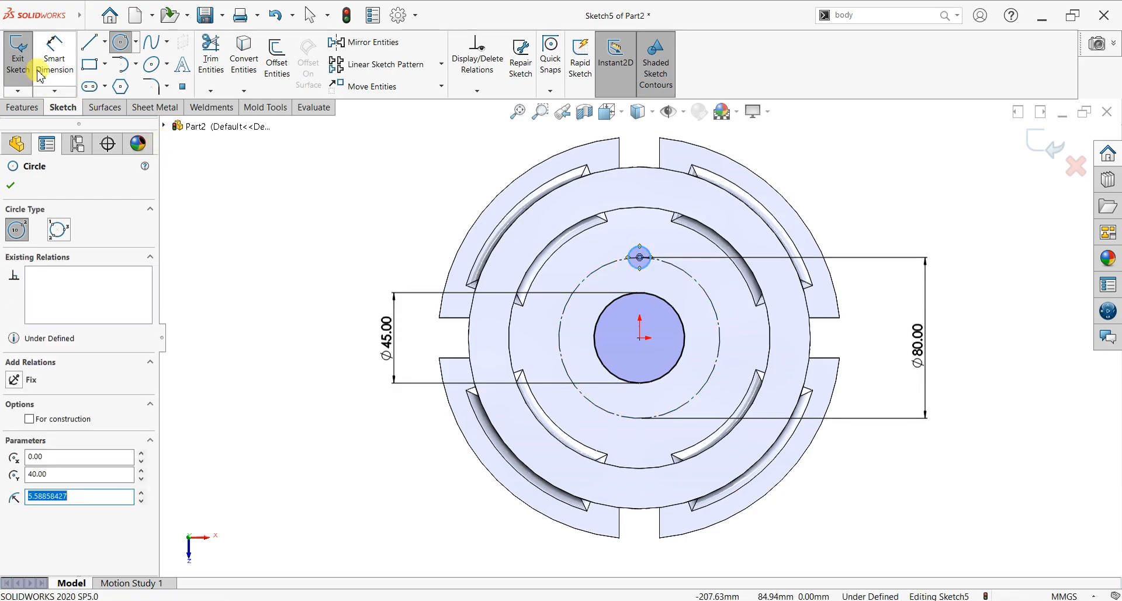
left_click(54, 54)
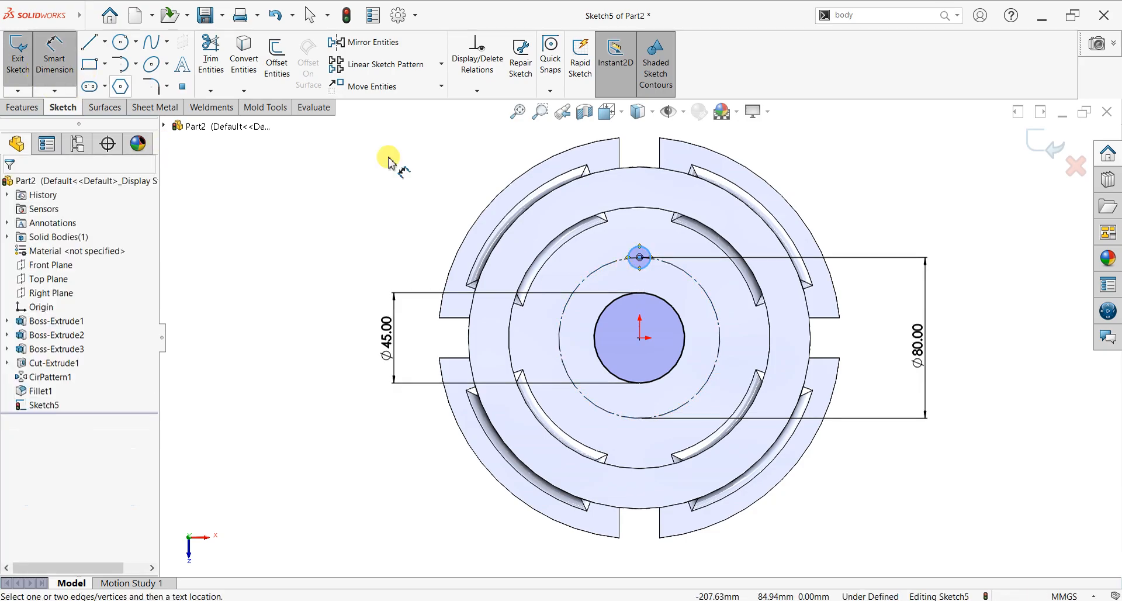
left_click(431, 246)
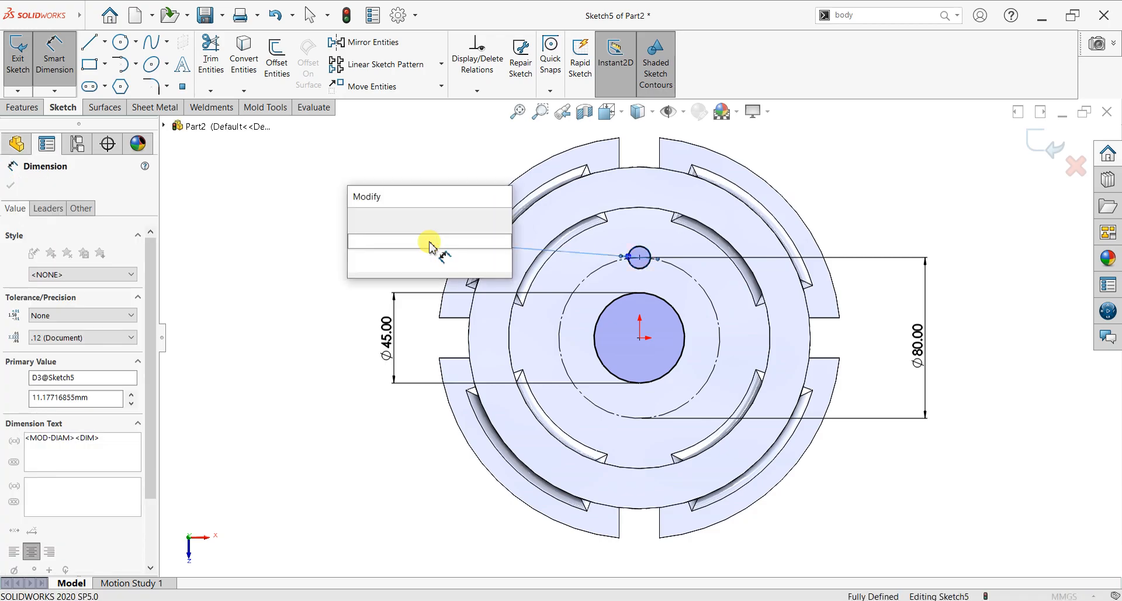
type("12")
key("Return")
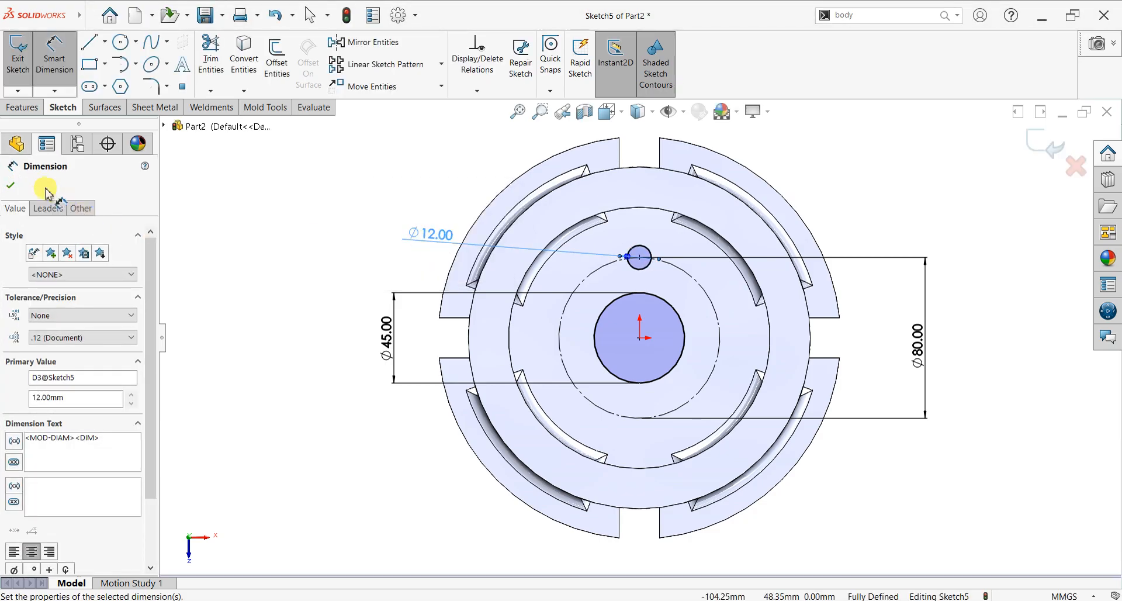
left_click(11, 185)
- Create a circular sketch pattern of the 12 mm circle about the origin with 8 equally spaced instances over 360°
left_click(441, 64)
left_click(400, 98)
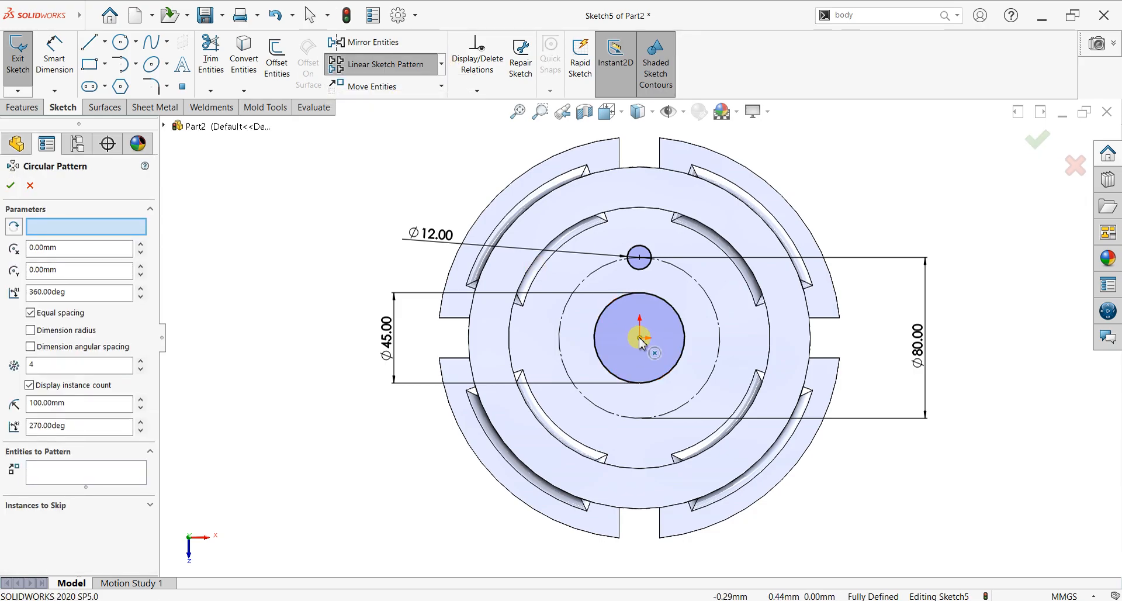
left_click(86, 473)
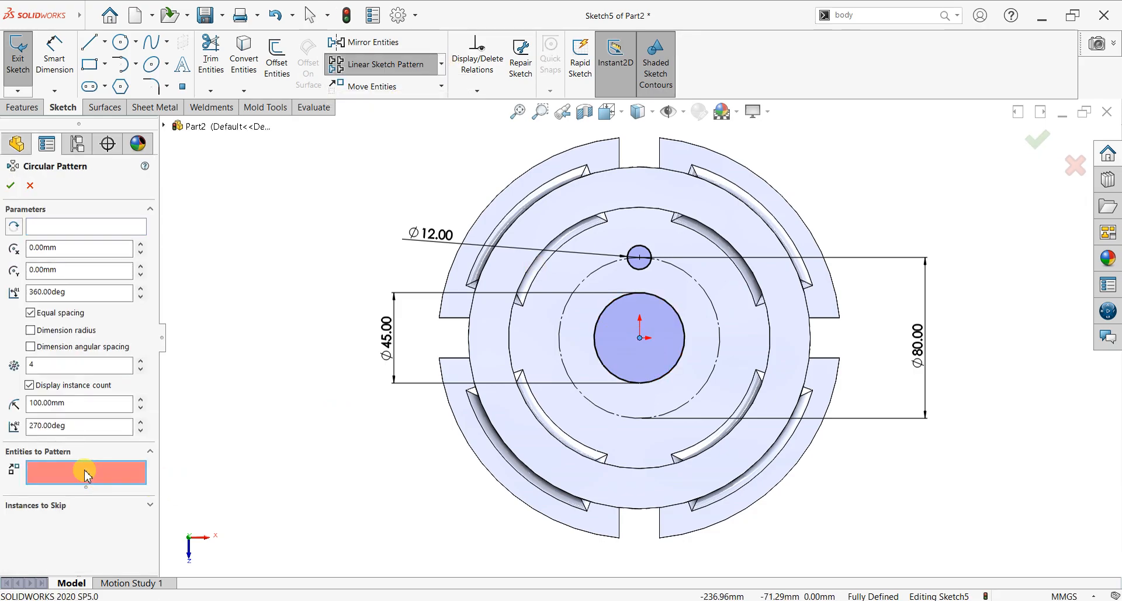
left_click(644, 258)
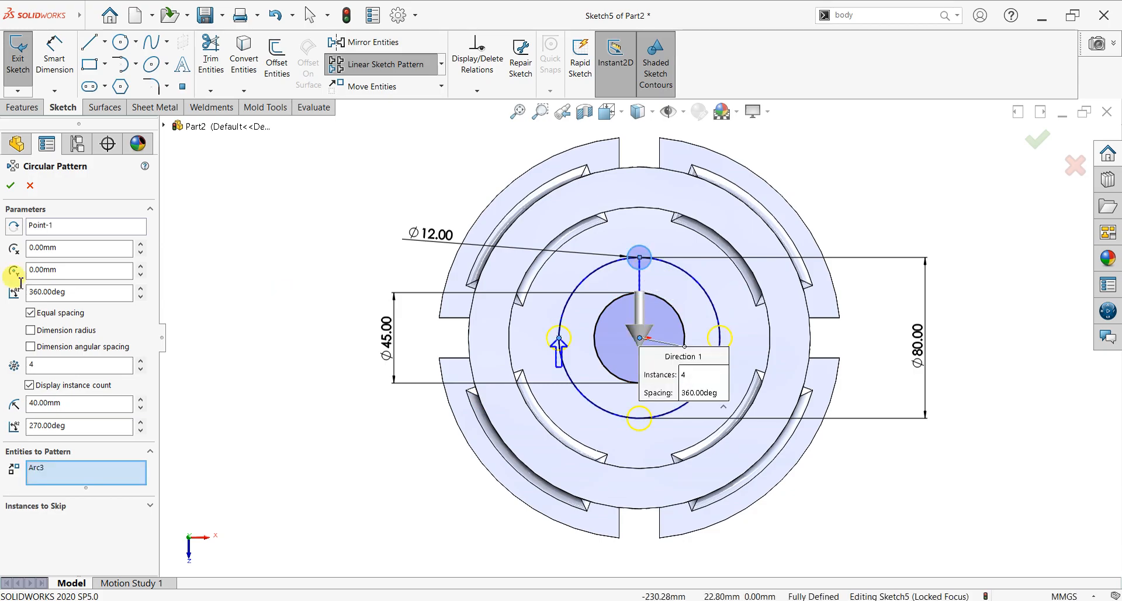
left_click(49, 364)
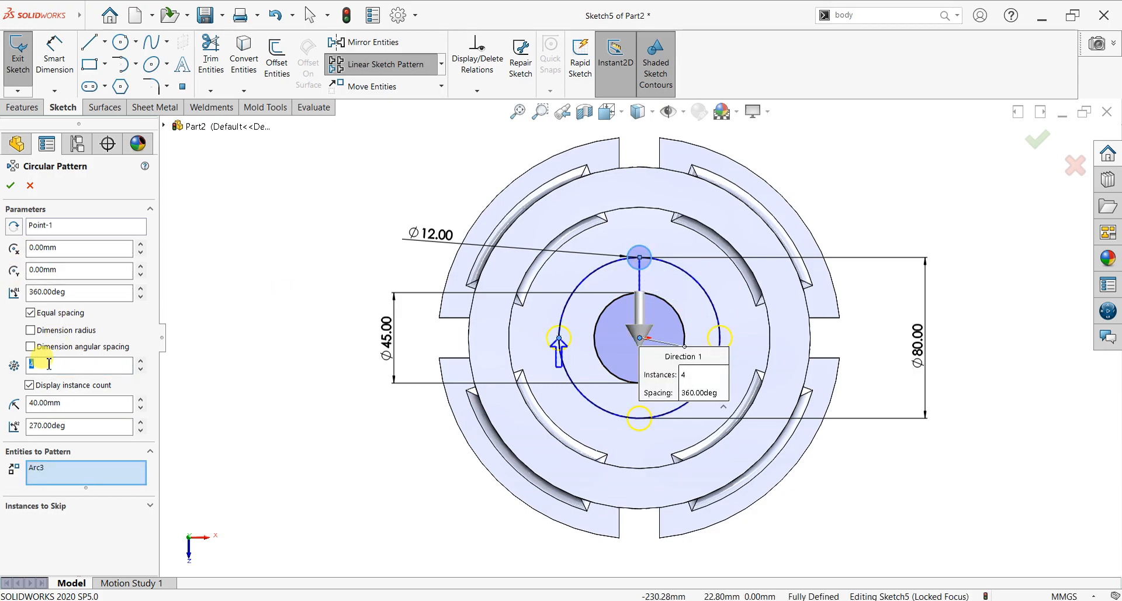
left_click(10, 186)
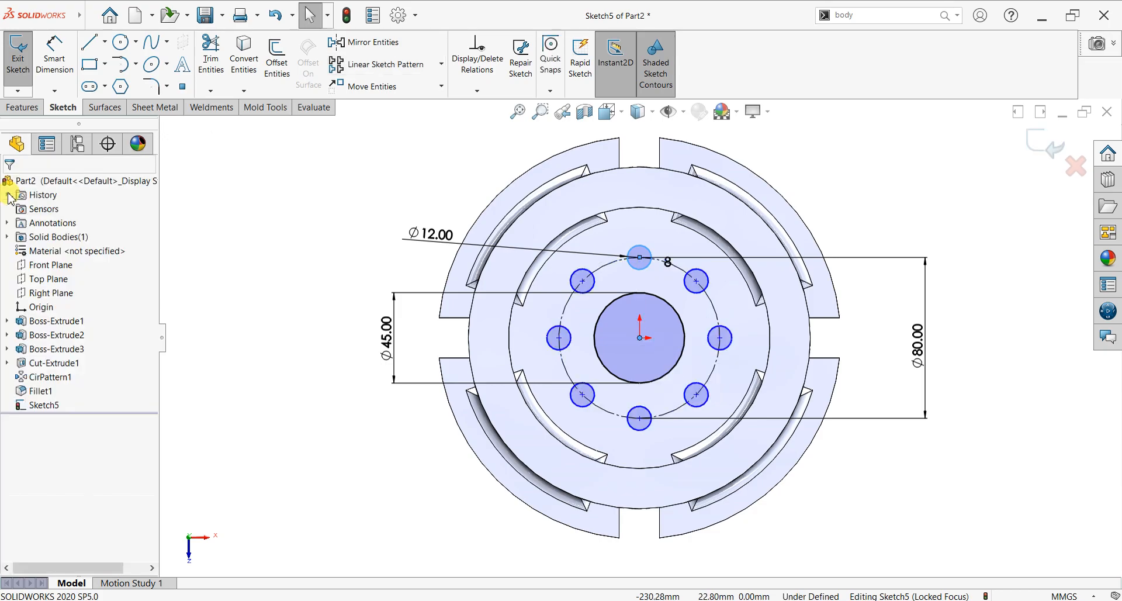
- Cut the central circle and the eight small circles through the base with a Through All extruded cut
left_click(27, 108)
left_click(209, 58)
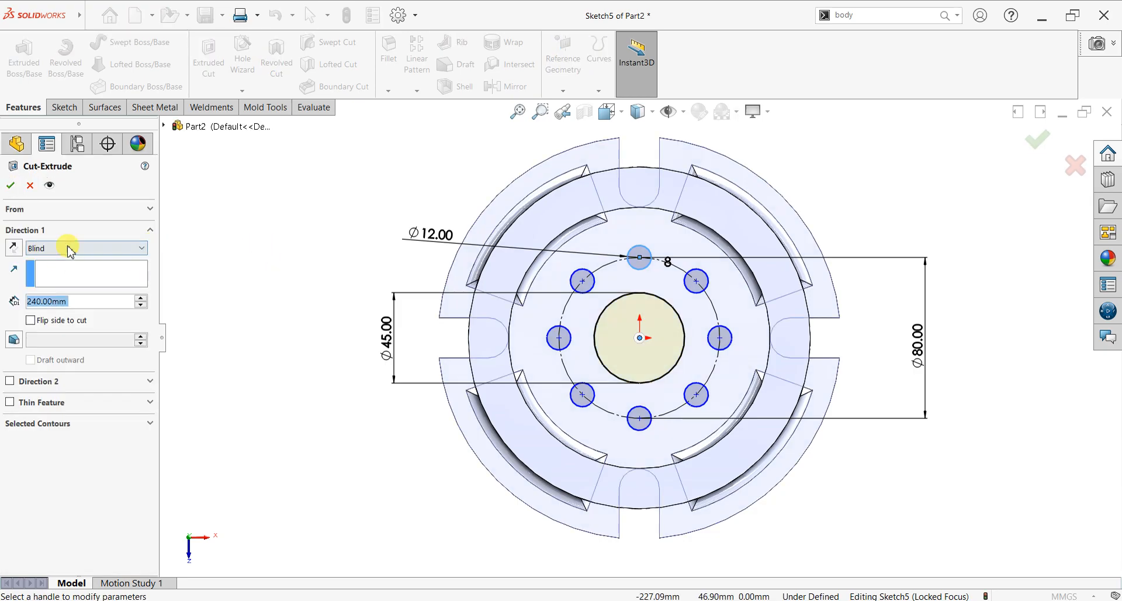
left_click(68, 248)
left_click(68, 270)
left_click(11, 186)
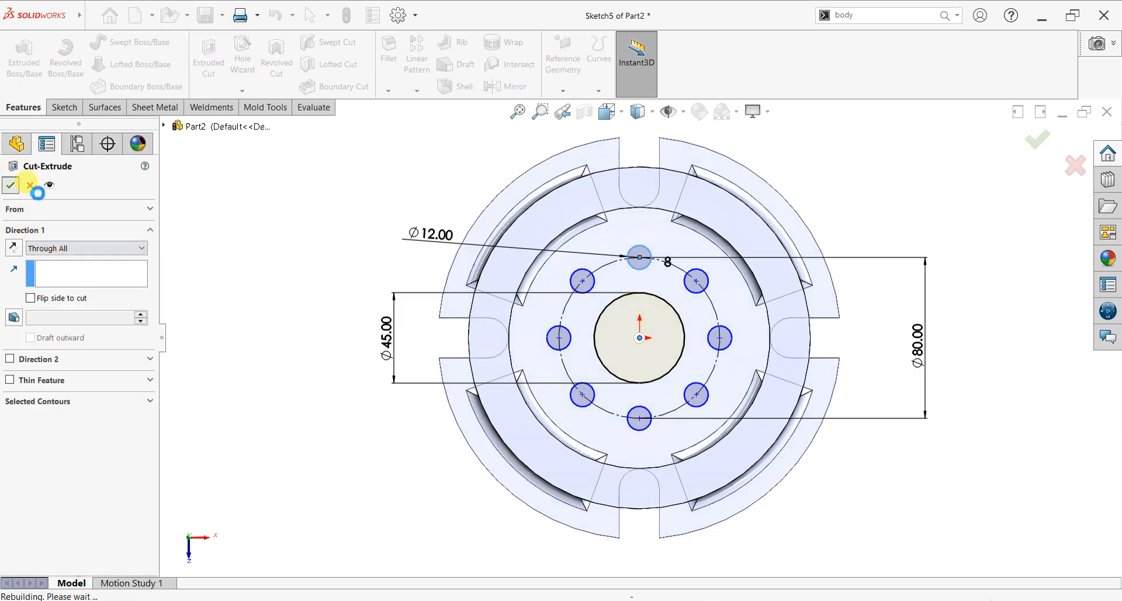
middle_click_drag(859, 413, 871, 228)
key("Escape")
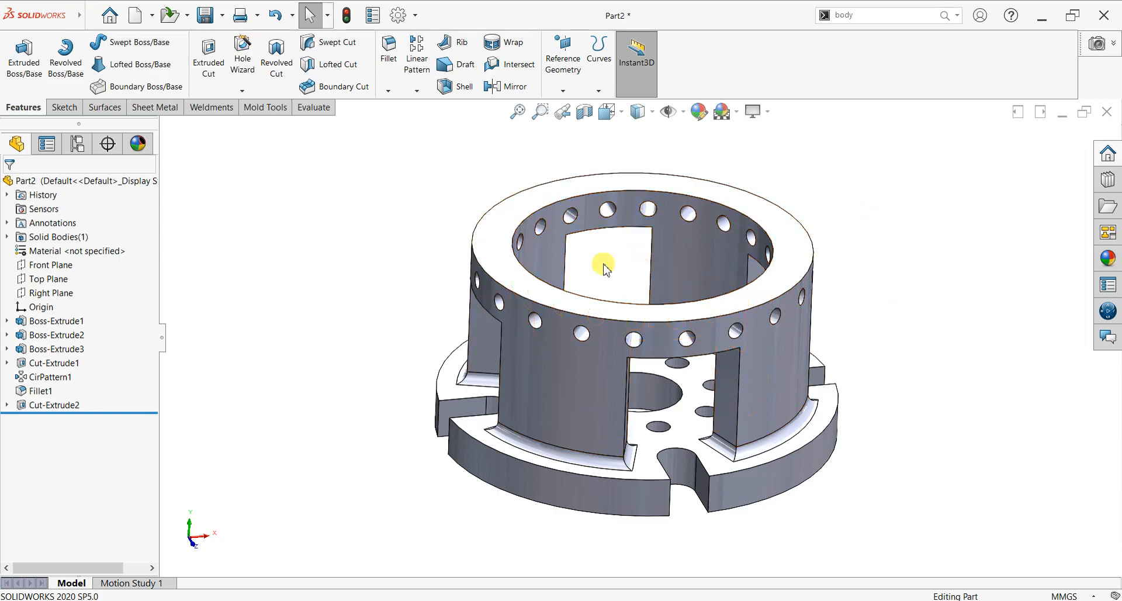
- On the Front Plane, sketch a corner rectangle about 117 mm wide and 15 mm high with its lower side on the base's bottom edge
middle_click_drag(646, 398, 684, 344)
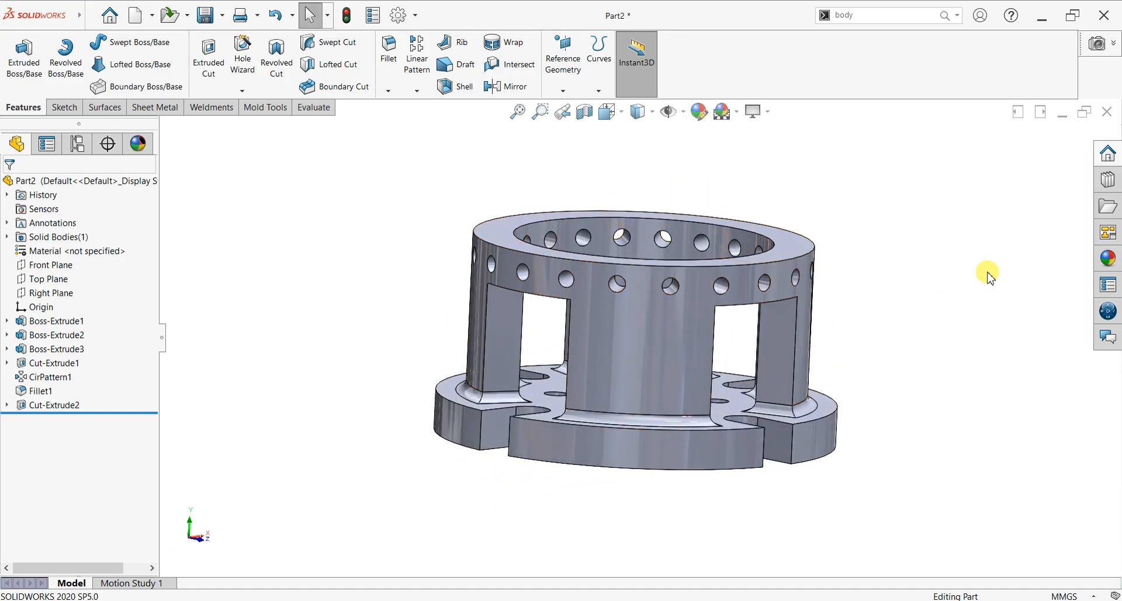
left_click(58, 264)
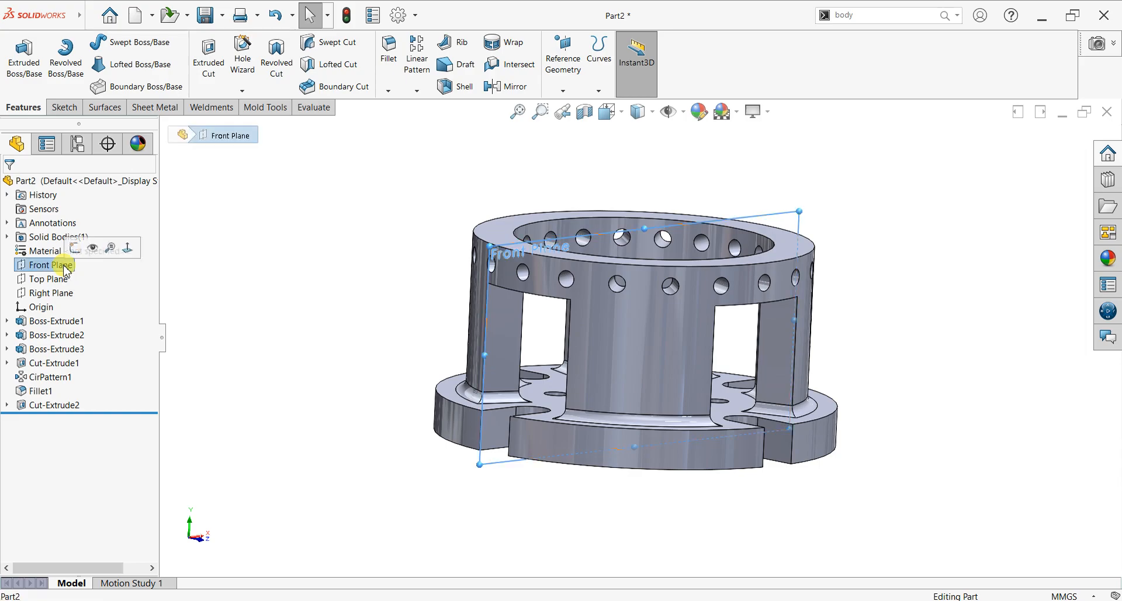
key("ctrl+8")
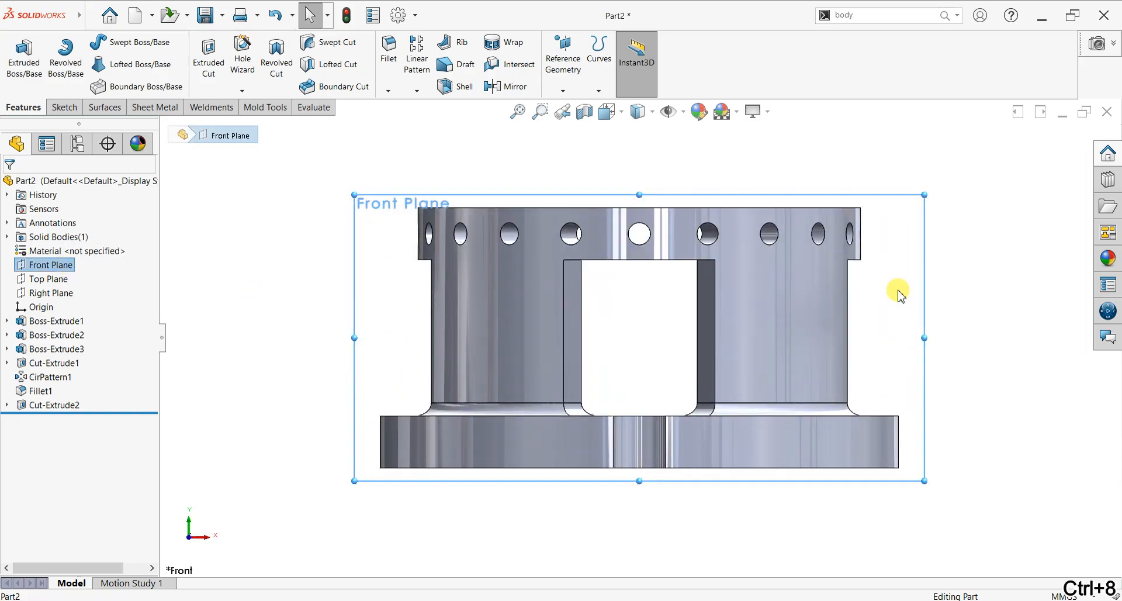
left_click(65, 108)
left_click(16, 69)
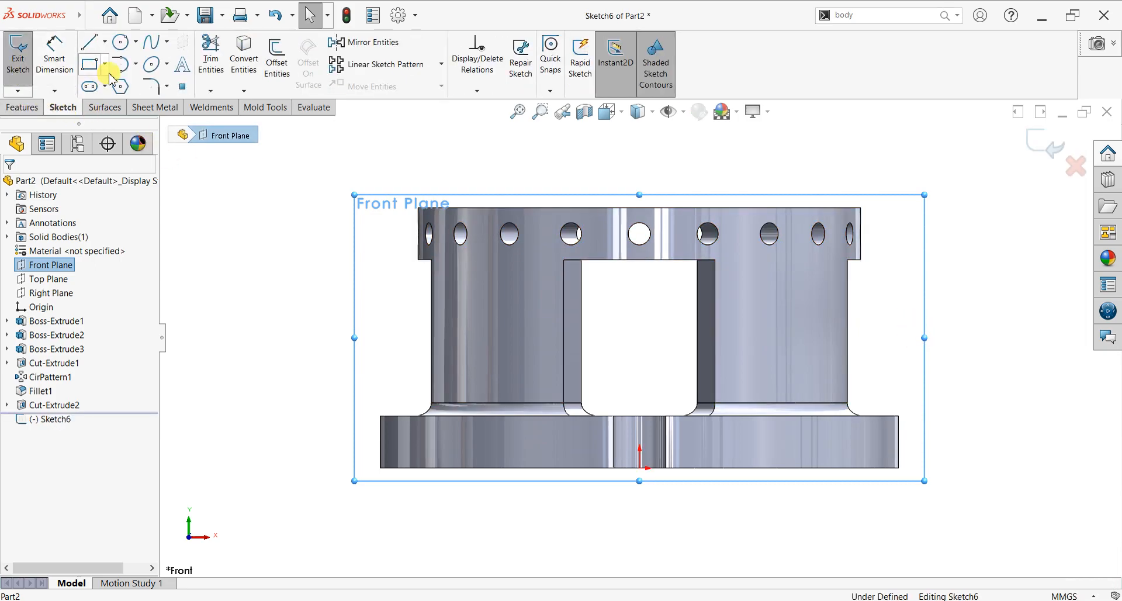
left_click(89, 64)
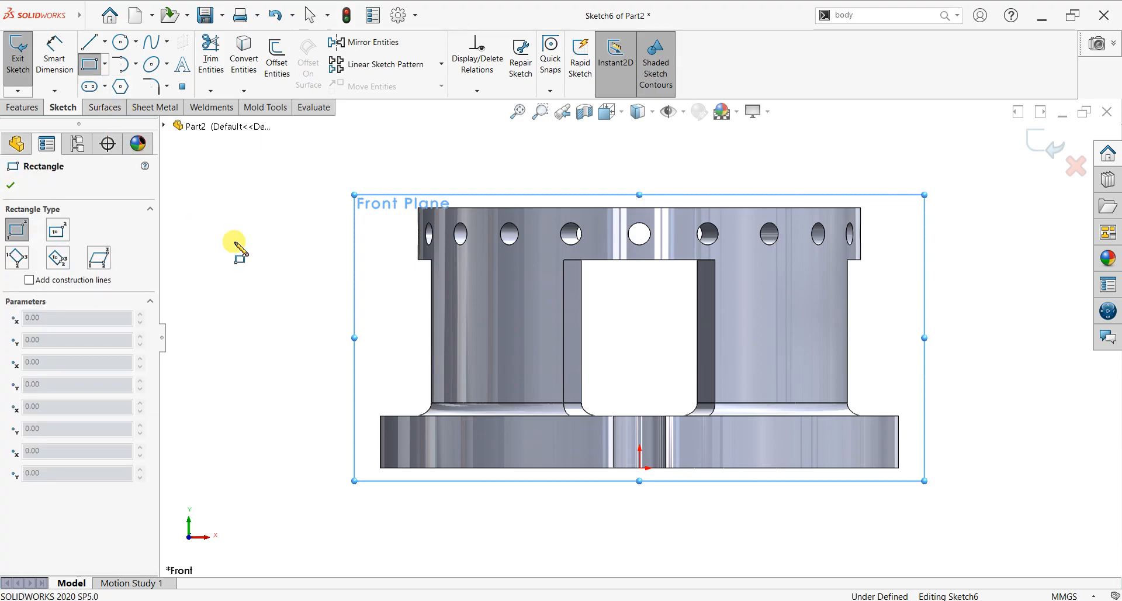
left_click(498, 468)
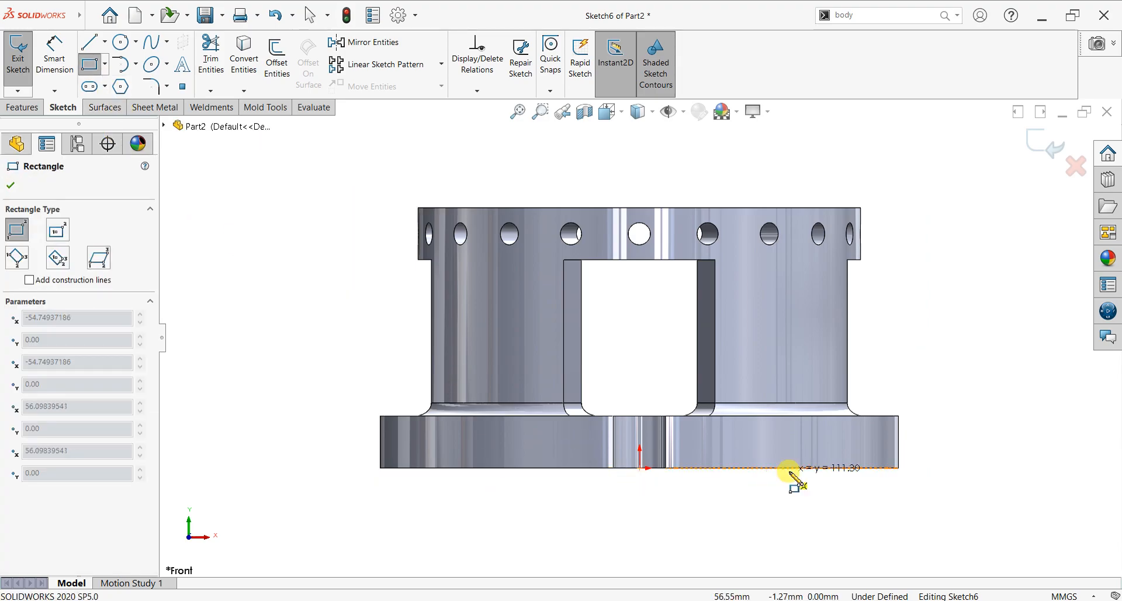
left_click(803, 429)
right_click(951, 325)
left_click(964, 327)
- Make the rectangle's lower right corner coincident with the midpoint of the base's right bottom edge segment
left_click(789, 468)
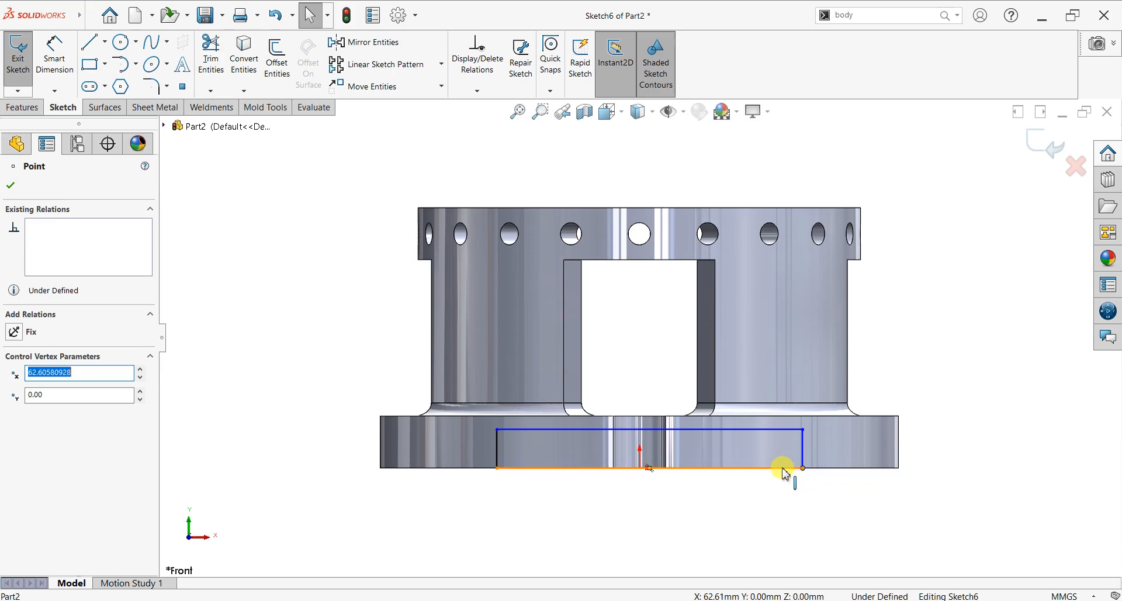
left_click_drag(795, 465, 754, 477)
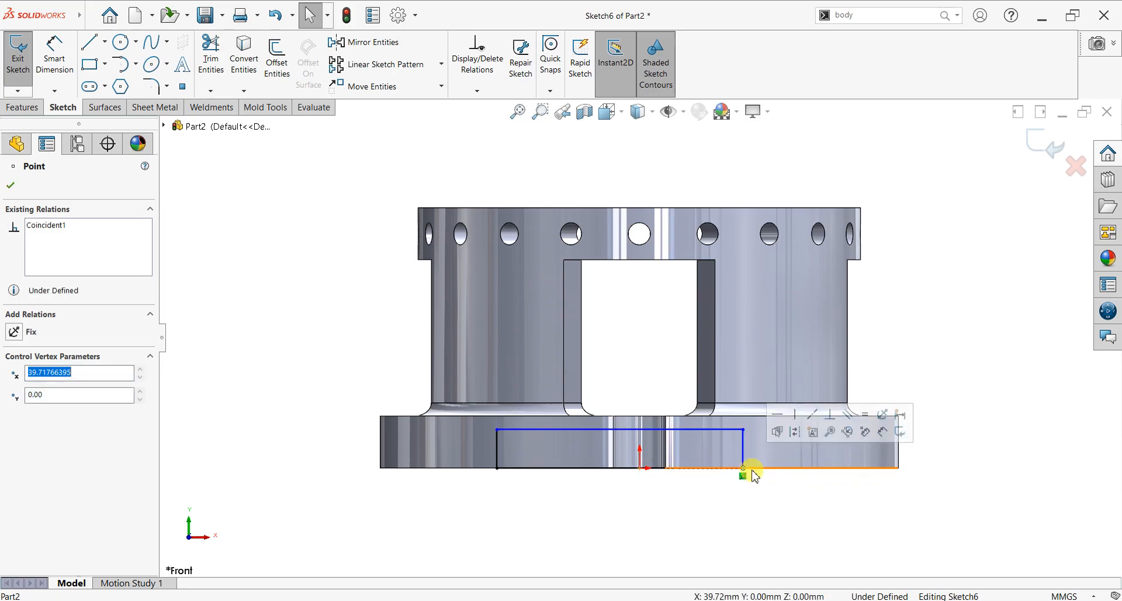
left_click(782, 468, "ctrl")
left_click(15, 426)
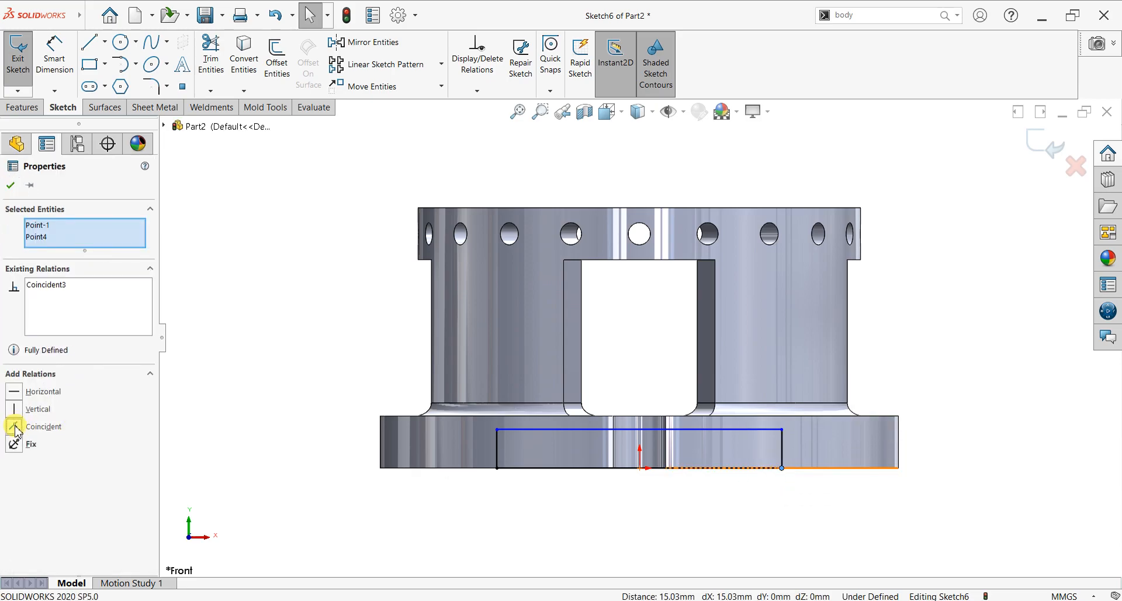
- Dimension the rectangle's height and set it to 10 mm
left_click(53, 50)
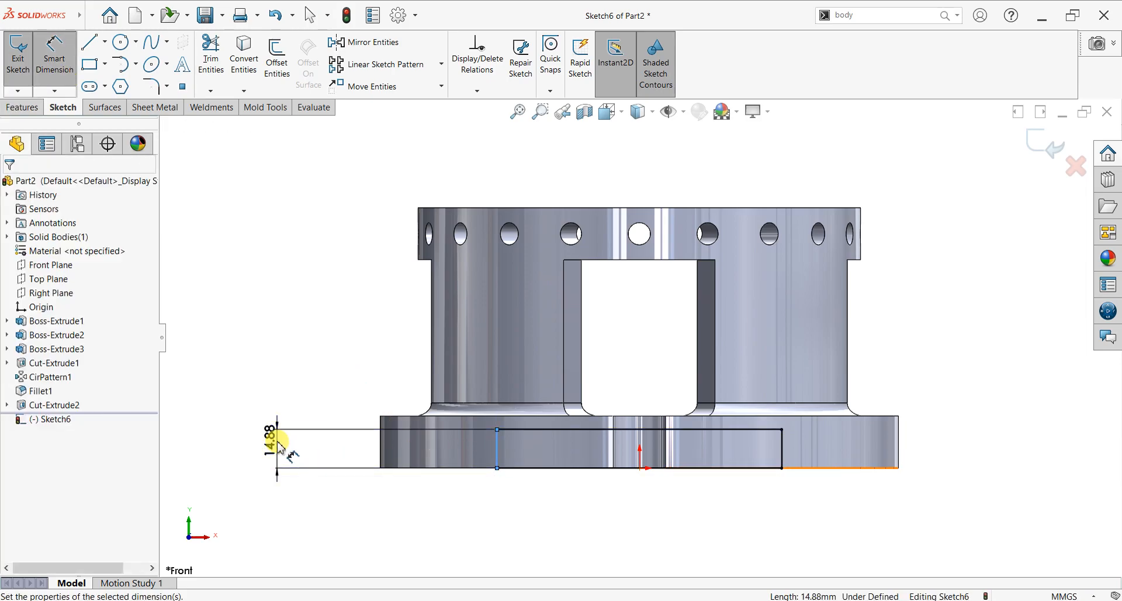
left_click(280, 447)
type("10")
key("Return")
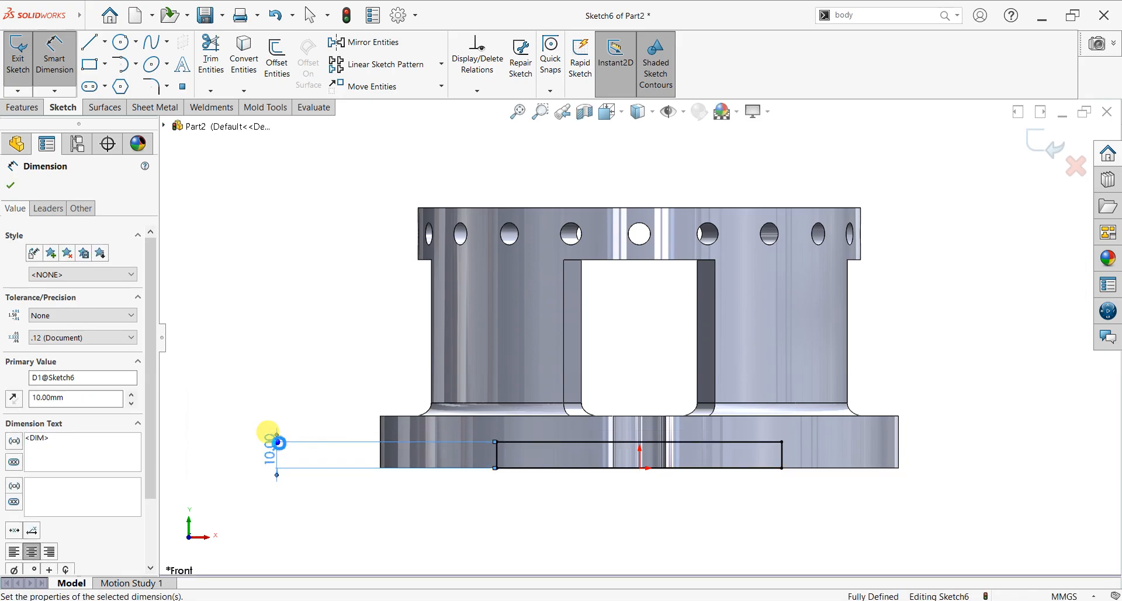
left_click(11, 185)
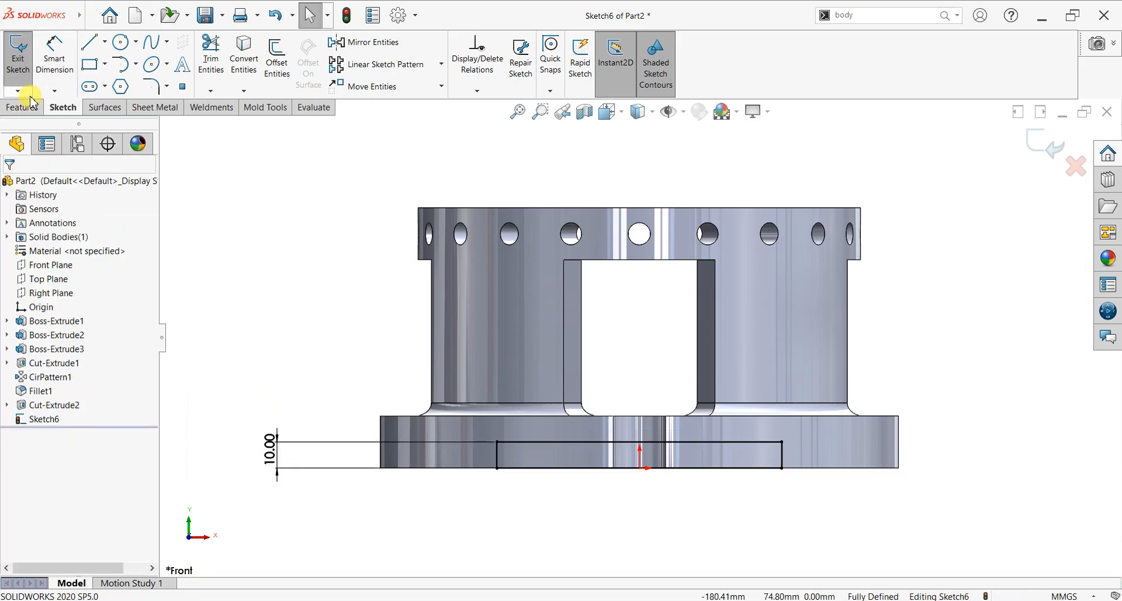
- Cut the rectangle into the underside of the base with a Blind extruded cut 240 mm deep
left_click(23, 107)
left_click(208, 59)
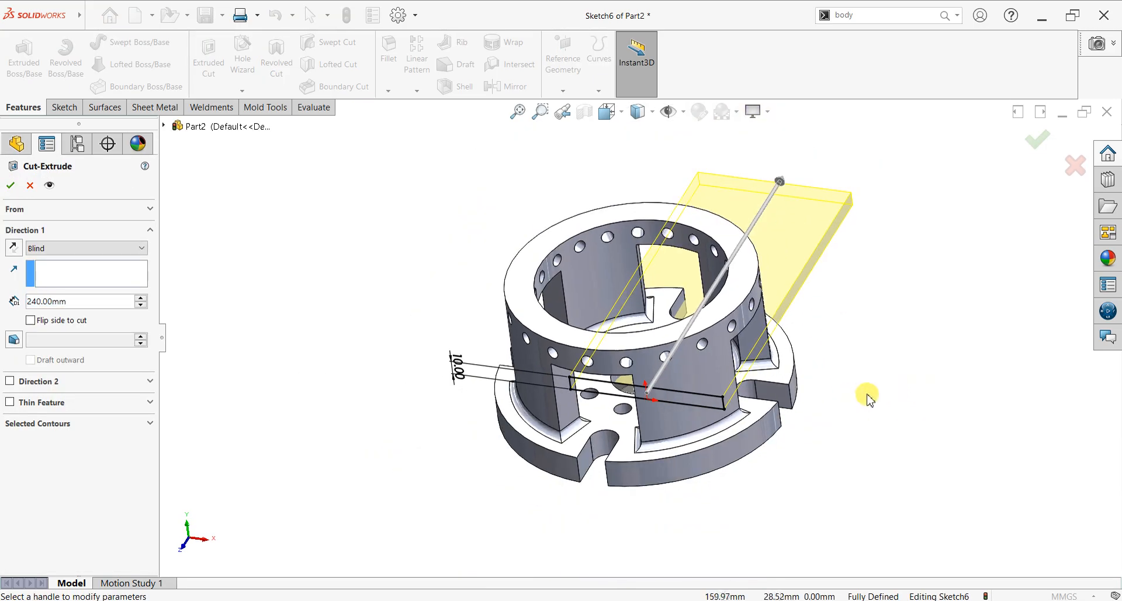
mouse_move(874, 362)
middle_mouse_down()
mouse_move(801, 414)
mouse_move(869, 380)
middle_mouse_up()
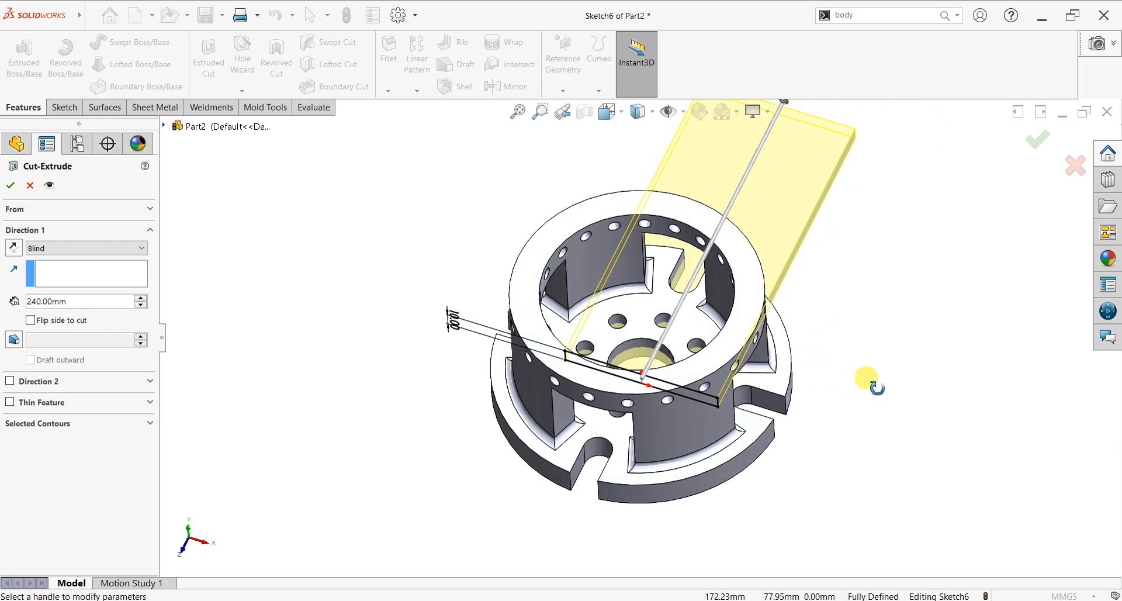
left_click(10, 187)
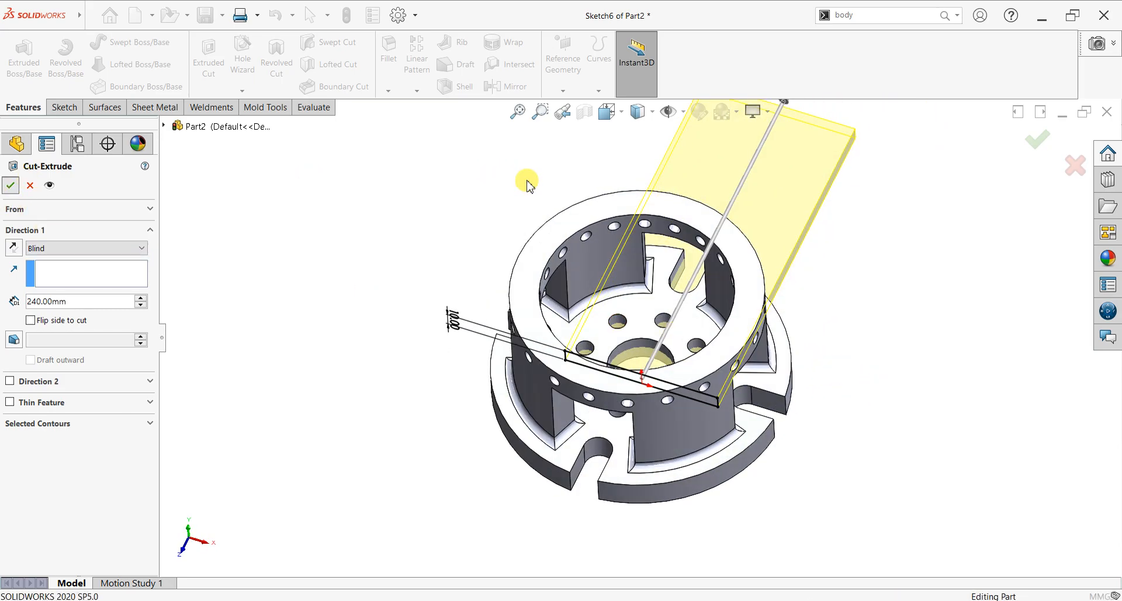
left_click(935, 281)
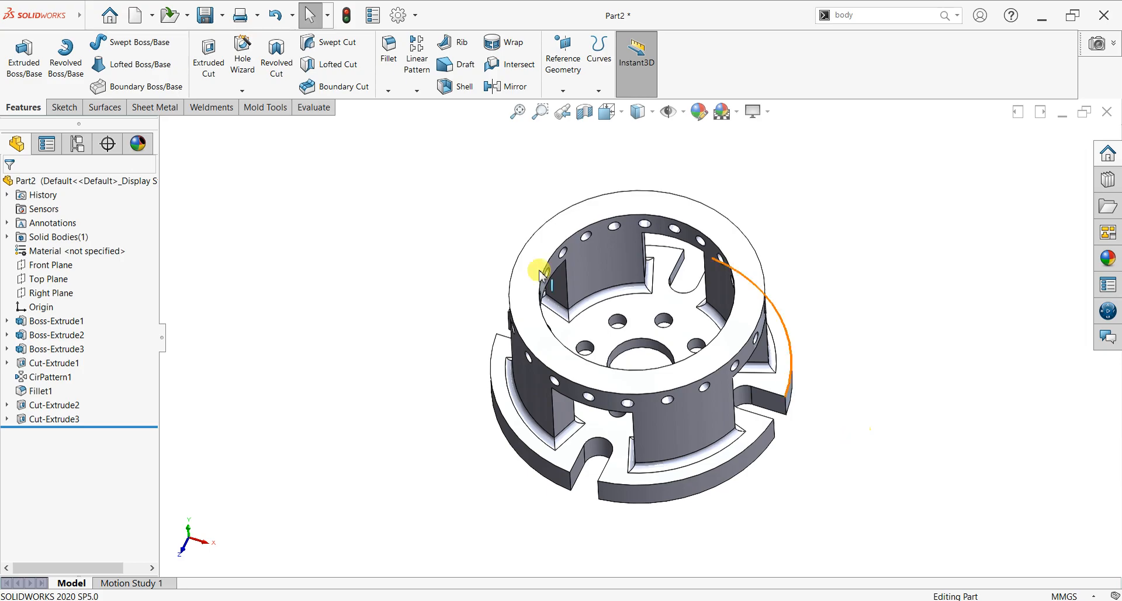
- Create a circular pattern of the rectangular base cut about the ring's outer top edge with 3 equally spaced instances over 360°
left_click(415, 93)
left_click(415, 119)
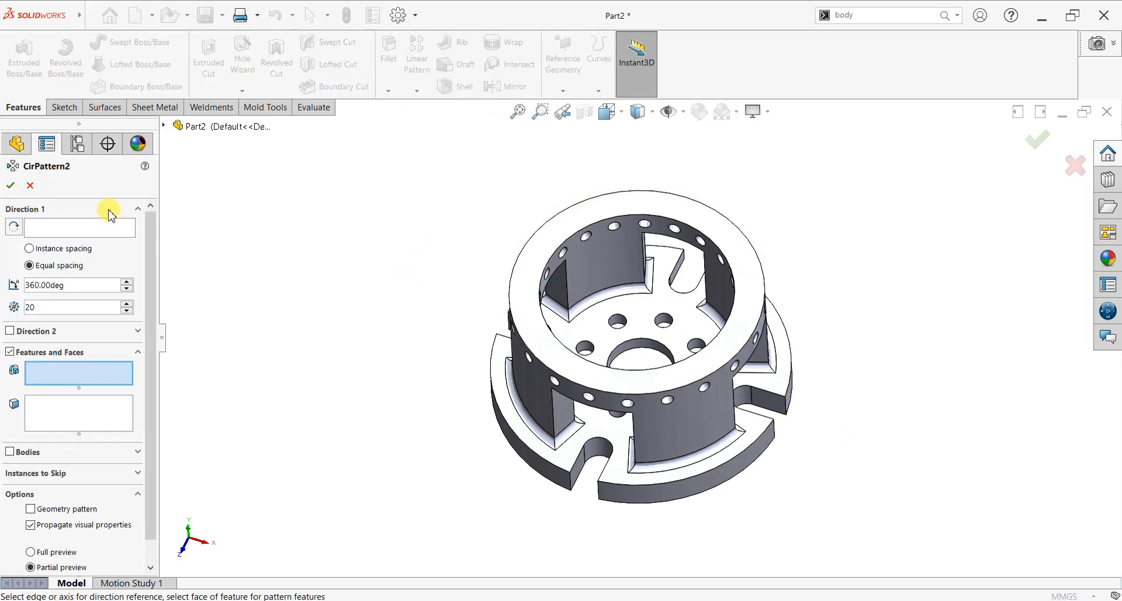
left_click(83, 230)
left_click(526, 248)
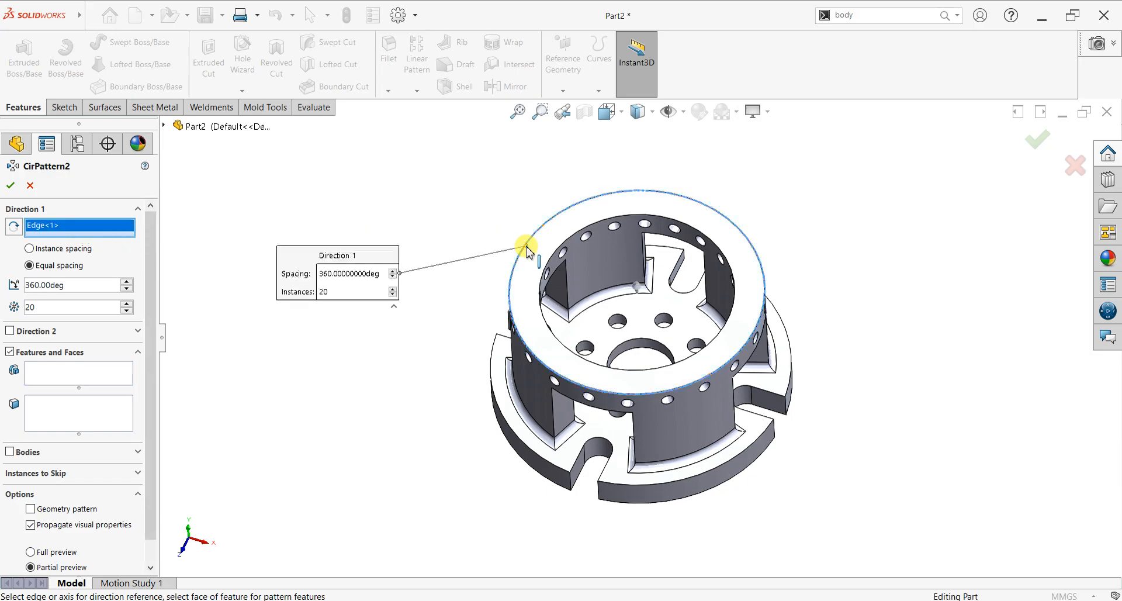
left_click(48, 368)
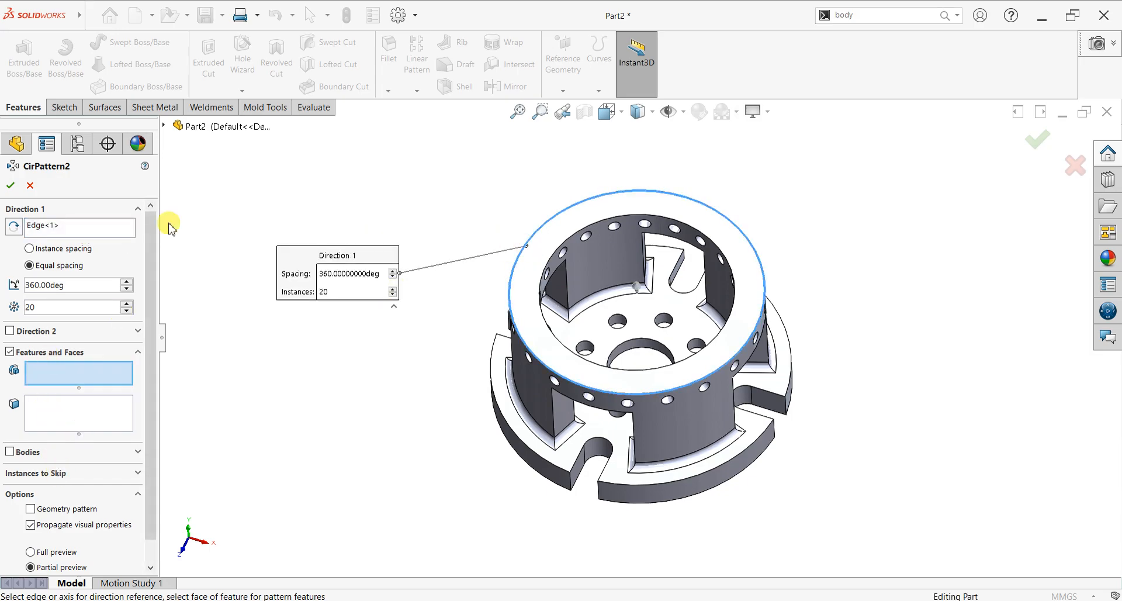
left_click(163, 126)
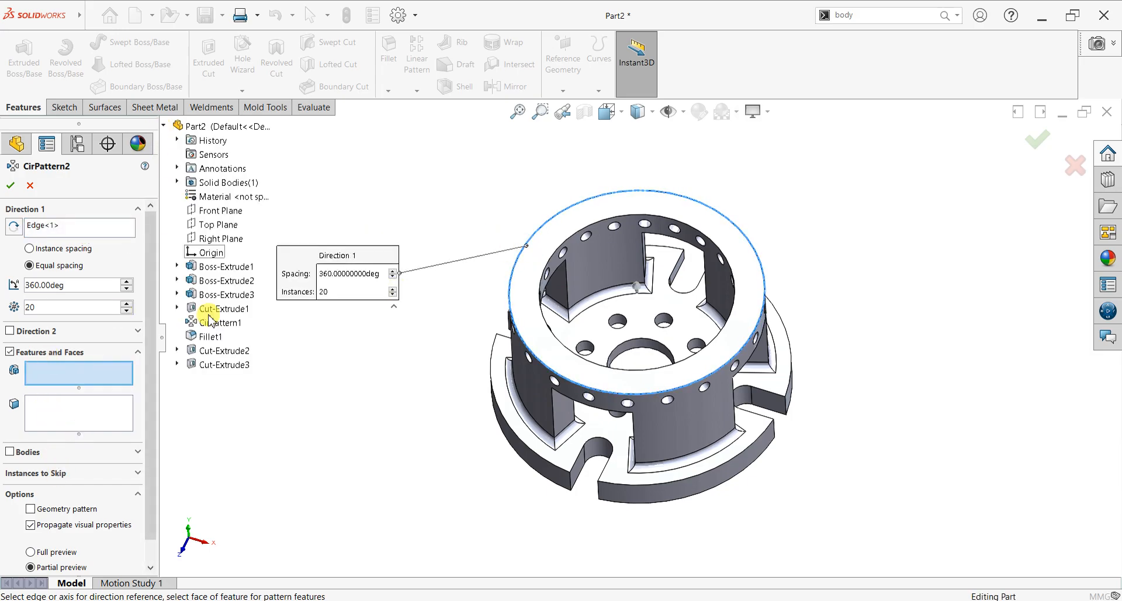
left_click(217, 365)
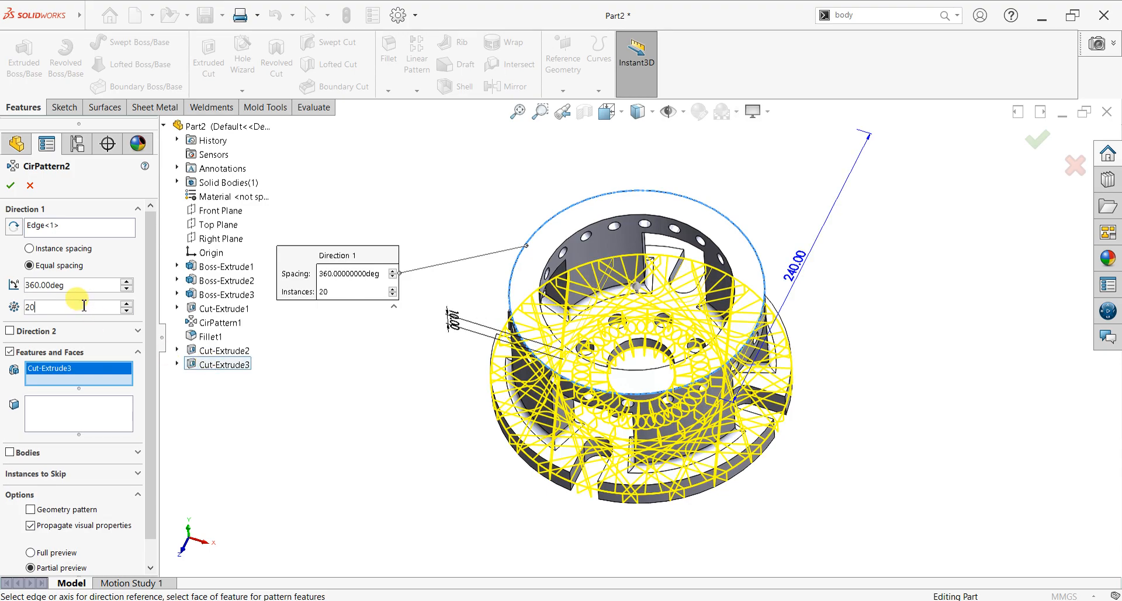
type("3")
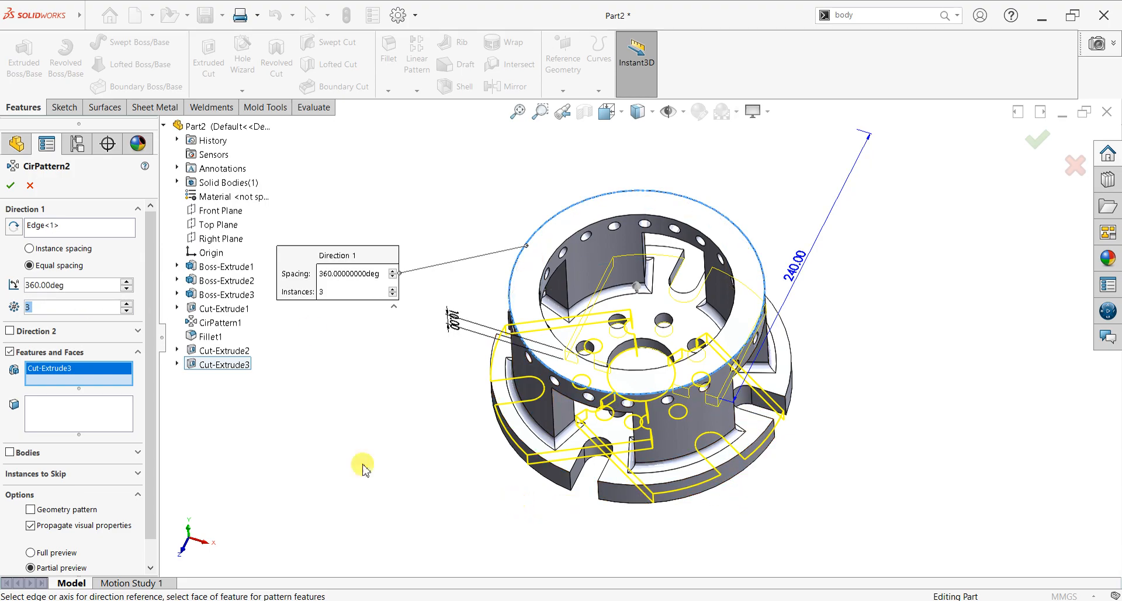
left_click(14, 186)
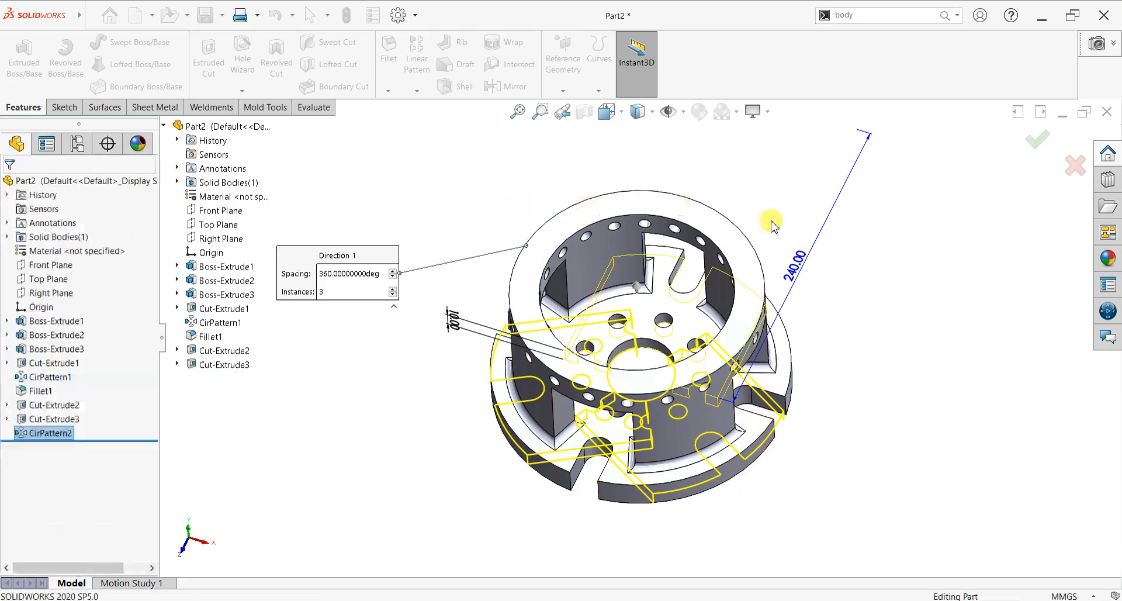
middle_click_drag(631, 531, 439, 190)
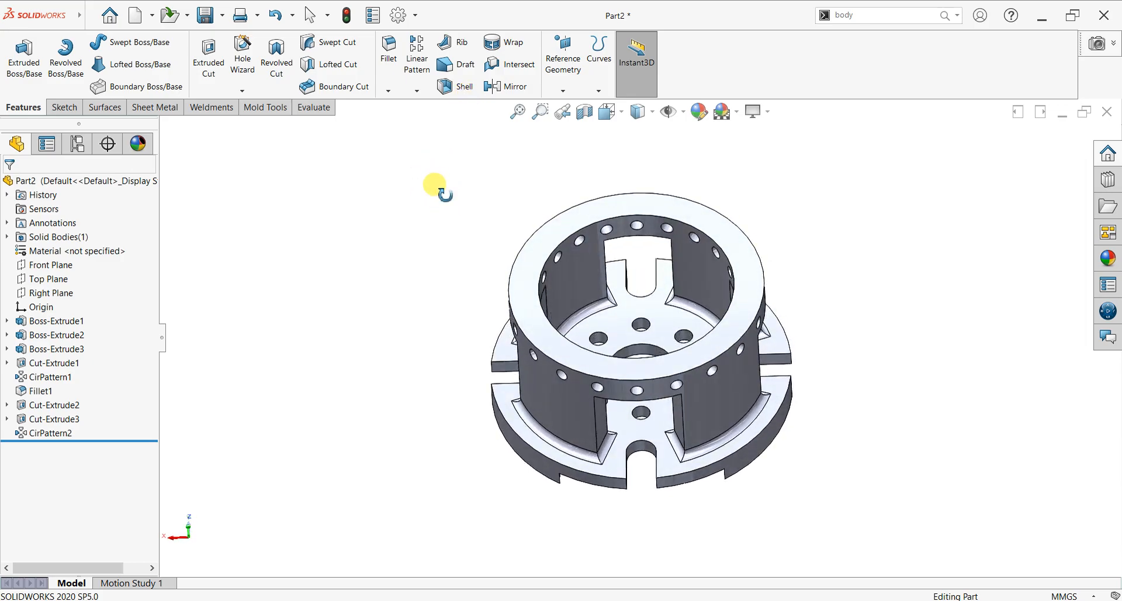
scroll(801, 373, "down", 3)
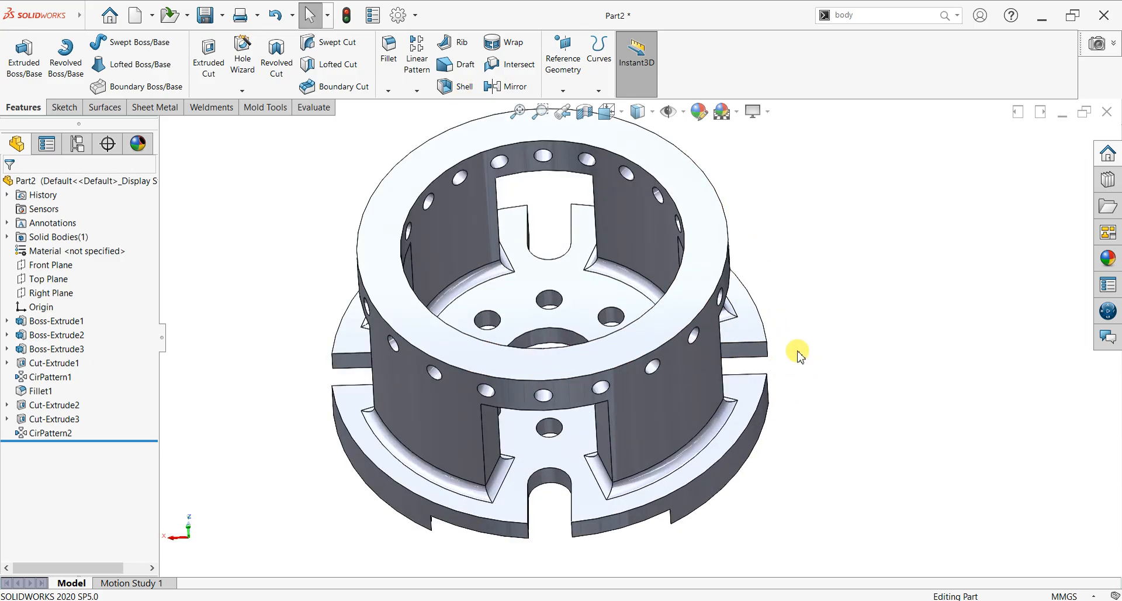